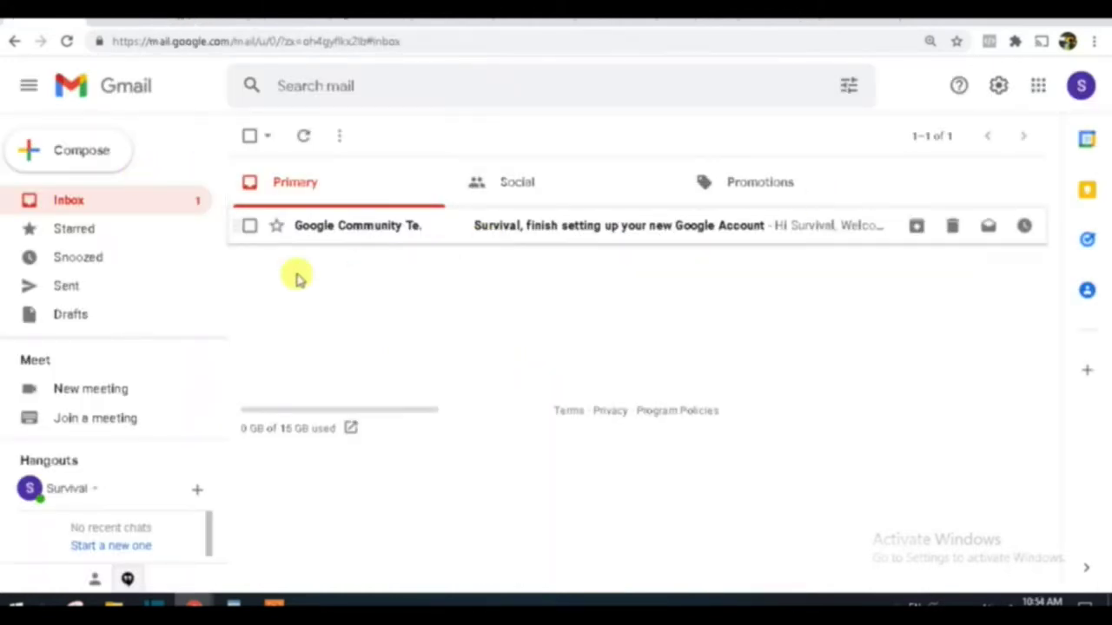
Step: Open the Gmail account panel, highlight the account's display name, then close it
click(1081, 85)
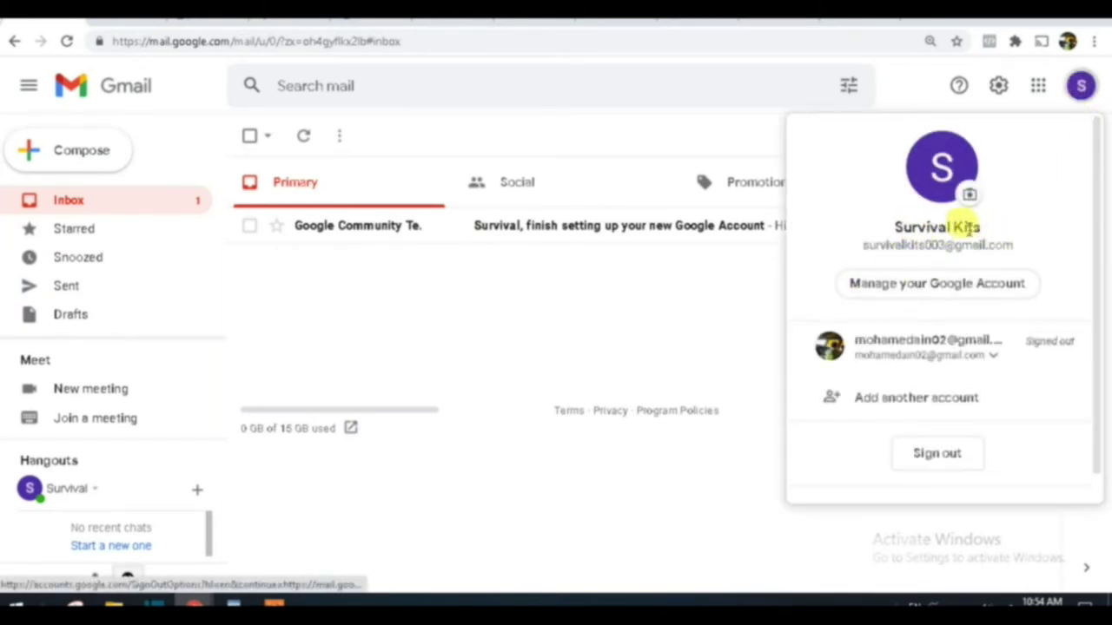
drag(982, 226, 890, 233)
click(649, 301)
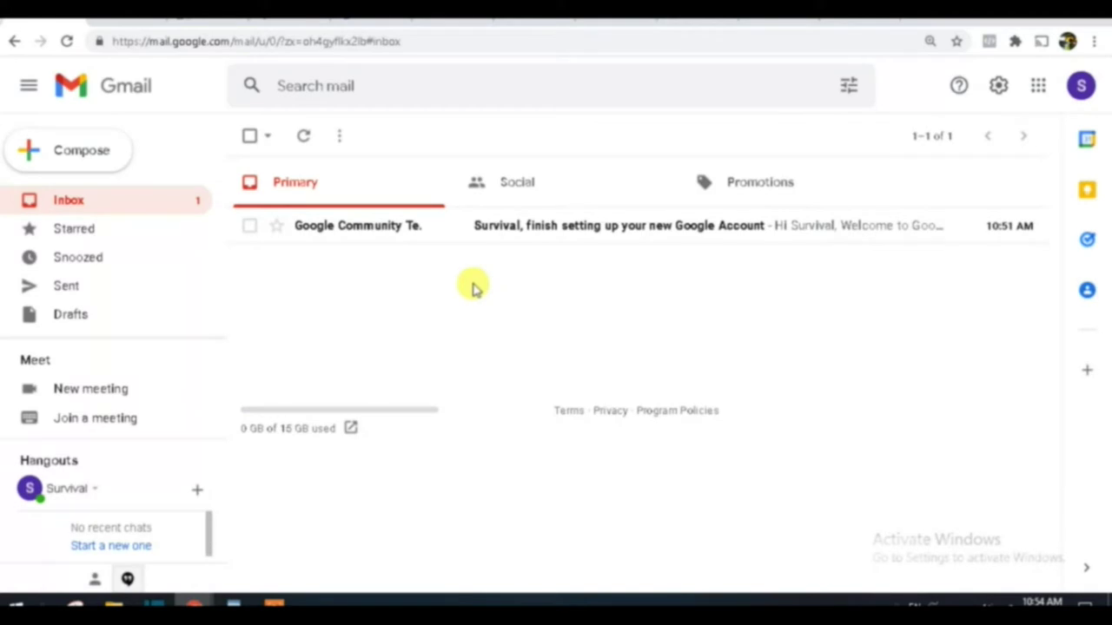
Step: Open Gmail's full settings and bring the General tab's Vacation responder section into view
click(999, 87)
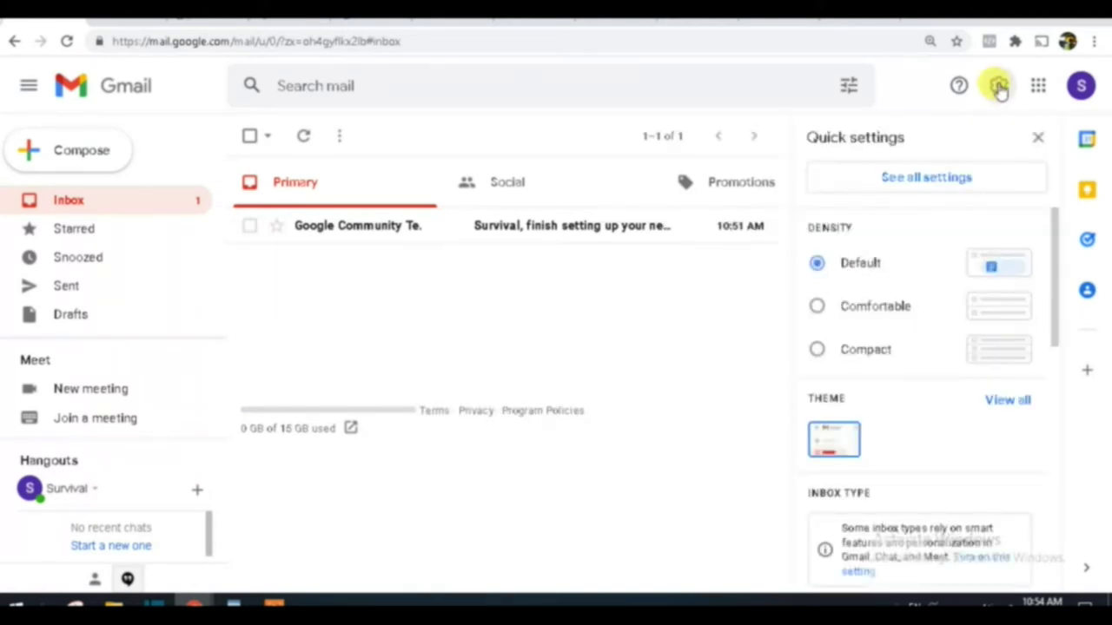
click(912, 184)
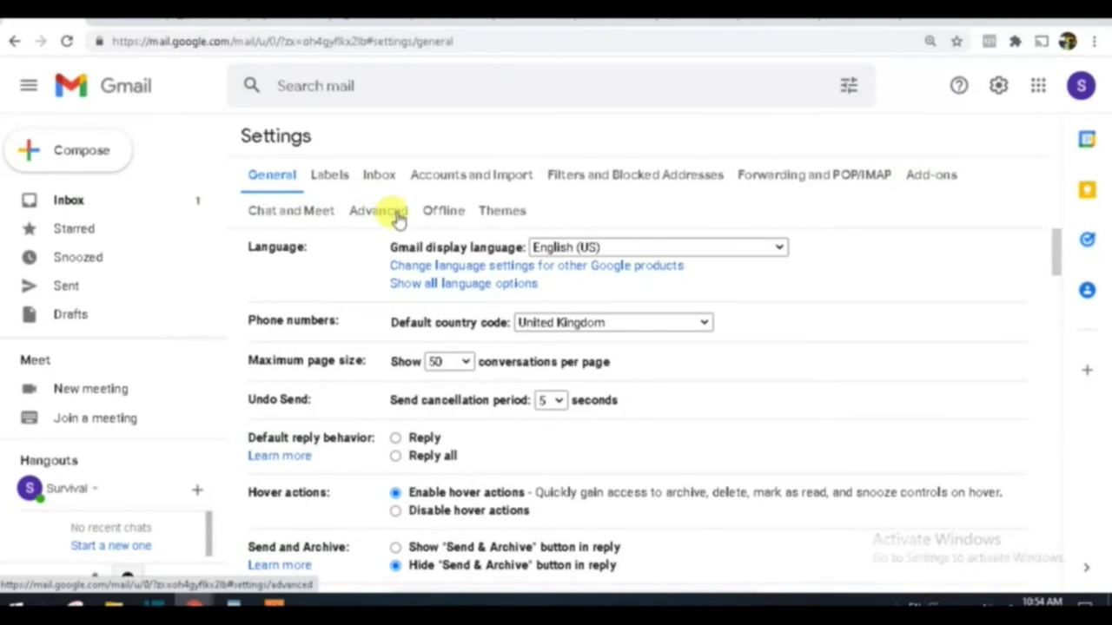
scroll(392, 219, down, 8)
scroll(530, 279, down, 15)
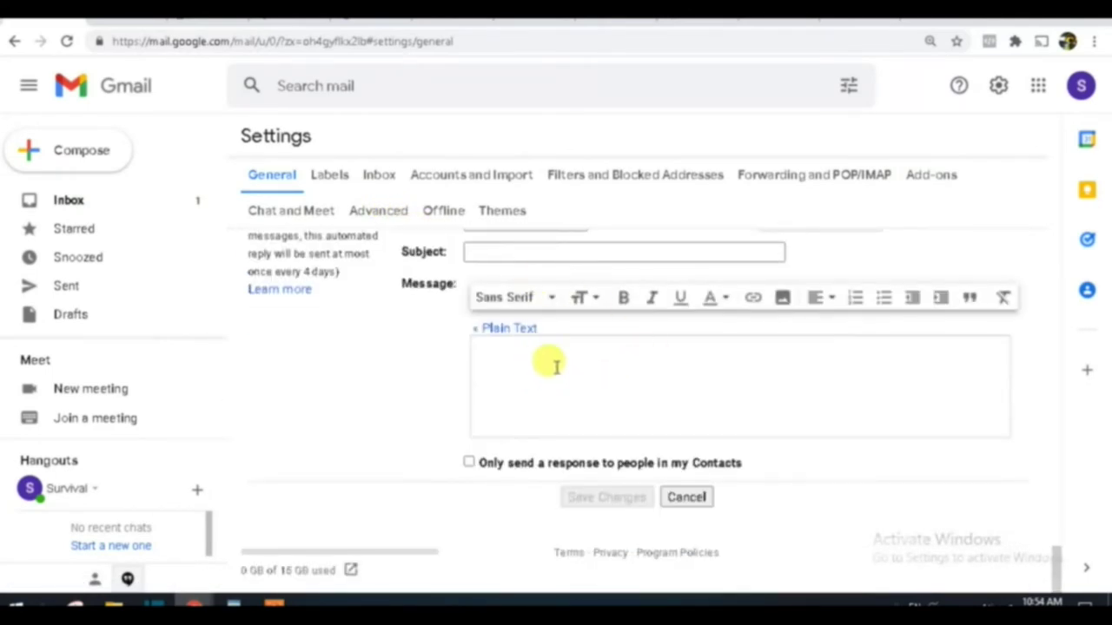
click(526, 363)
scroll(530, 380, up, 2)
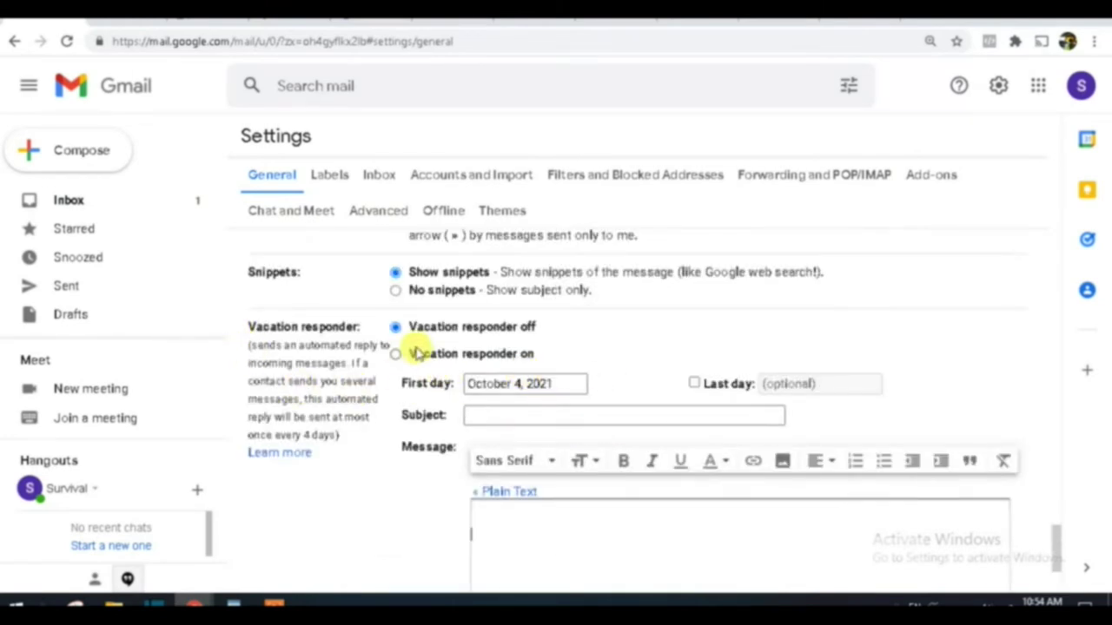
drag(532, 329, 414, 335)
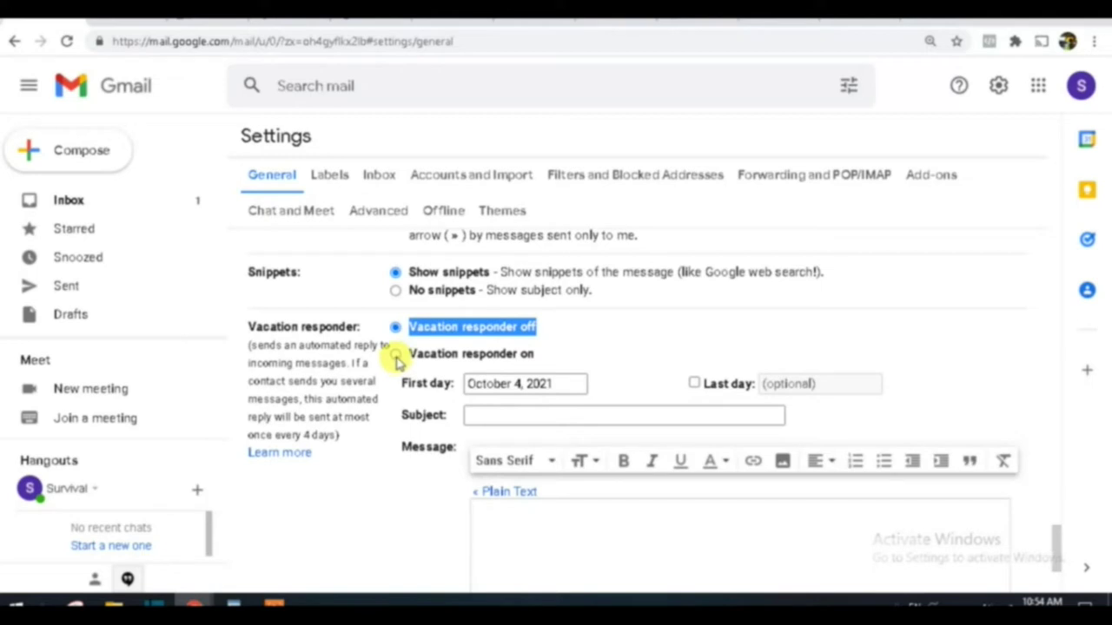
Step: Switch the Vacation responder on, with October 4, 2021 as its first day
click(395, 356)
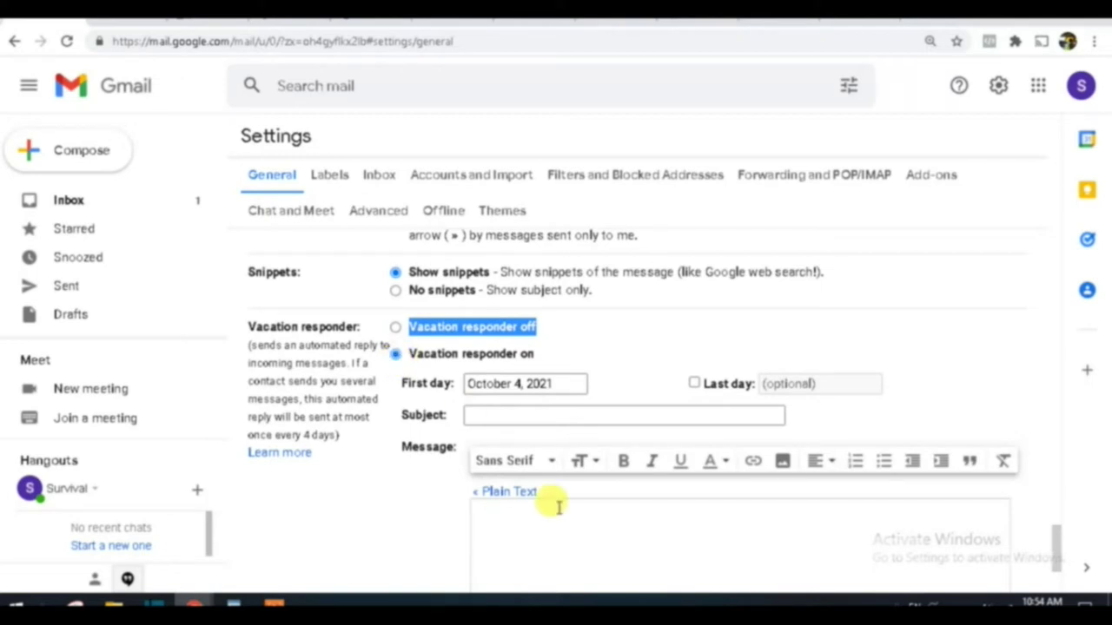
click(518, 536)
scroll(526, 531, down, 2)
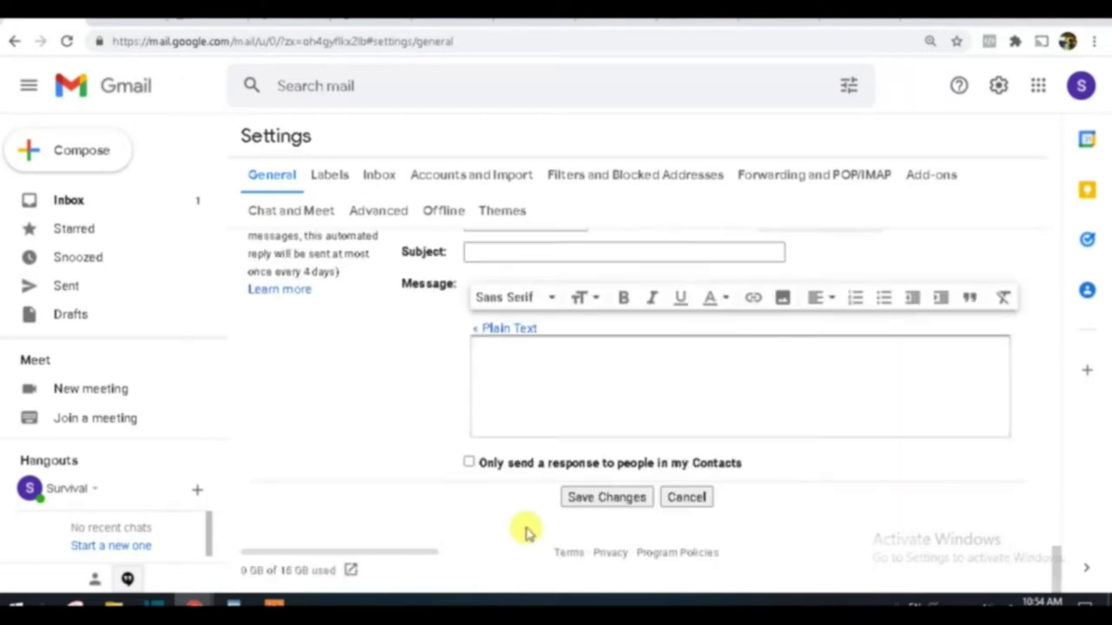
scroll(528, 512, up, 2)
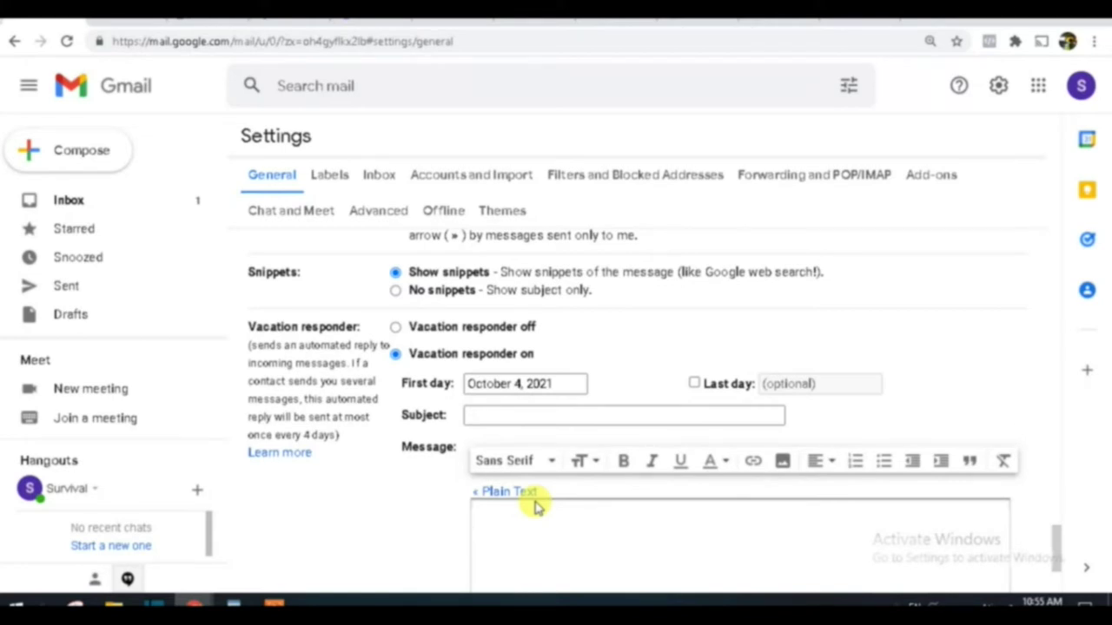
click(455, 416)
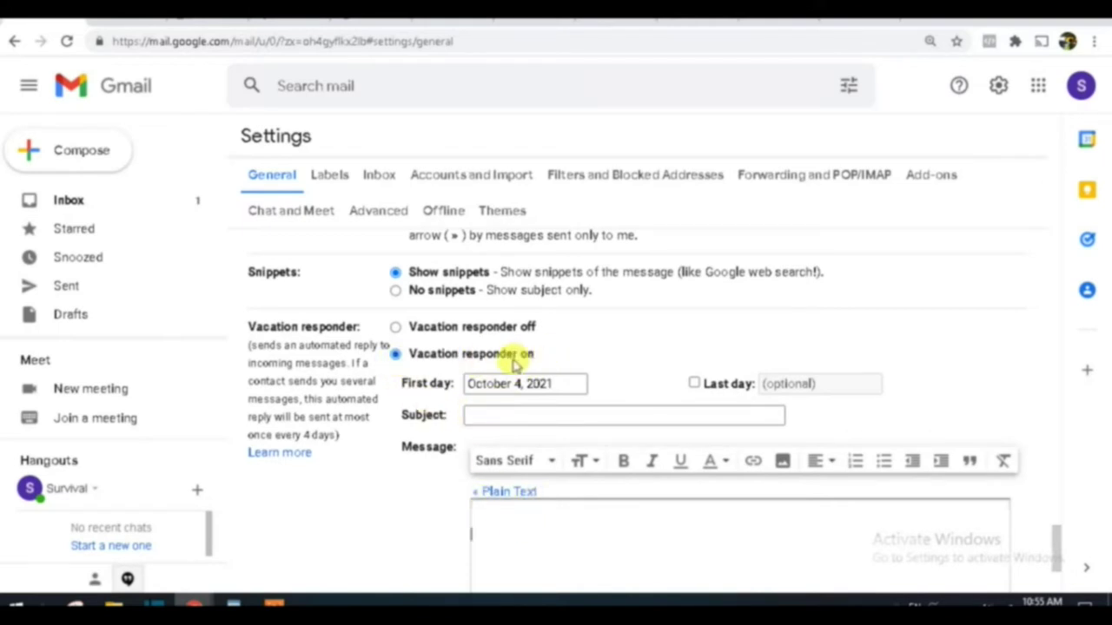
click(501, 416)
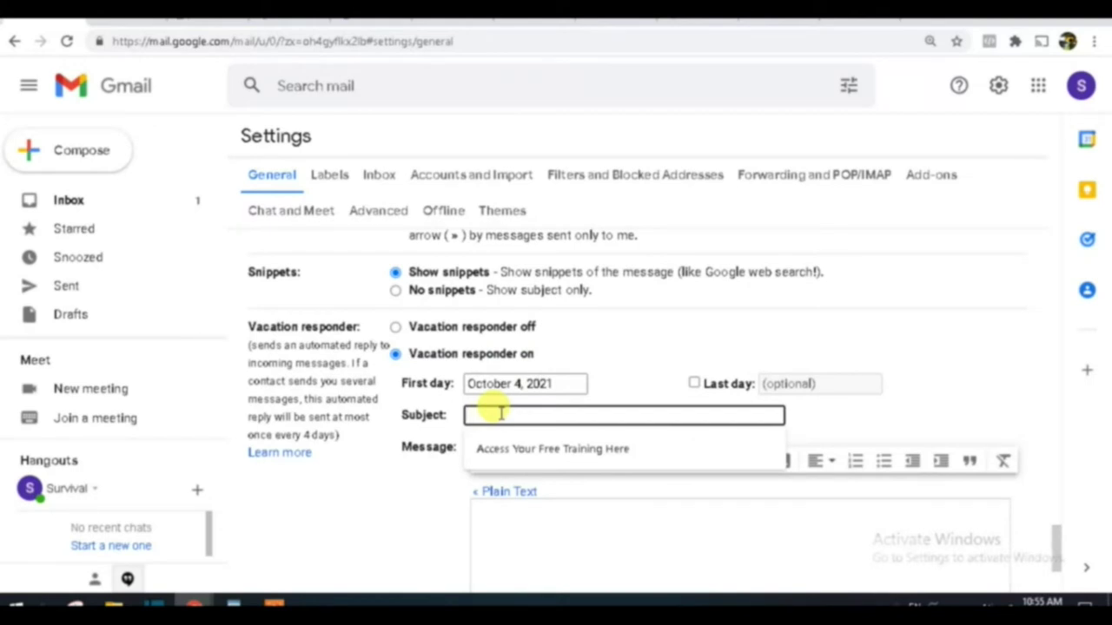
Step: Enter 'Here are your FREE products' as the vacation reply subject
text(Here a)
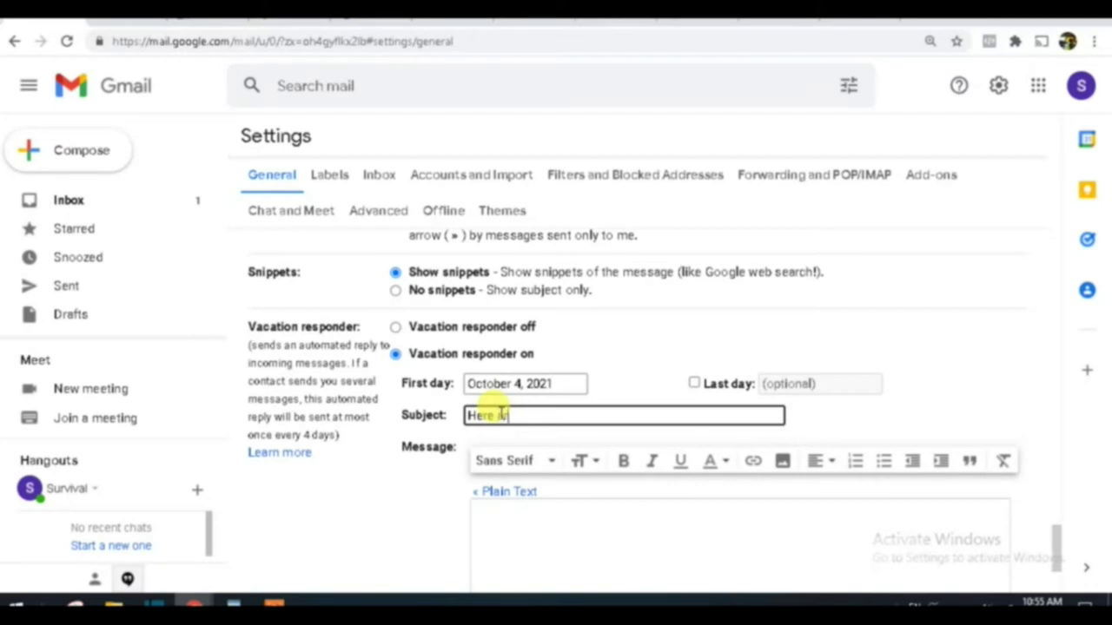
text(re your FREE)
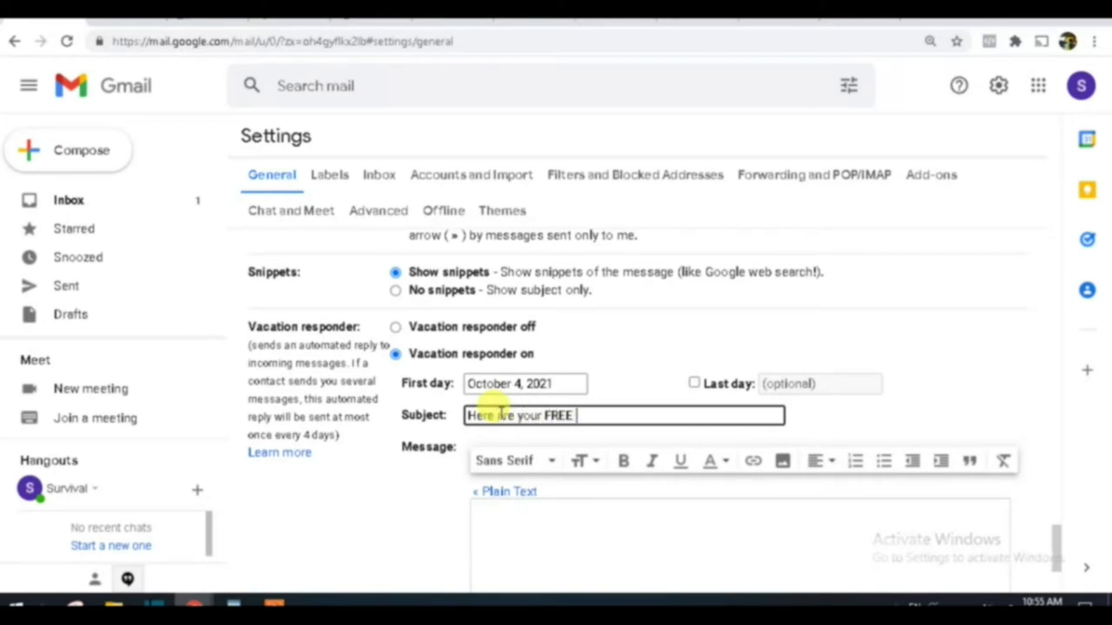
text( products)
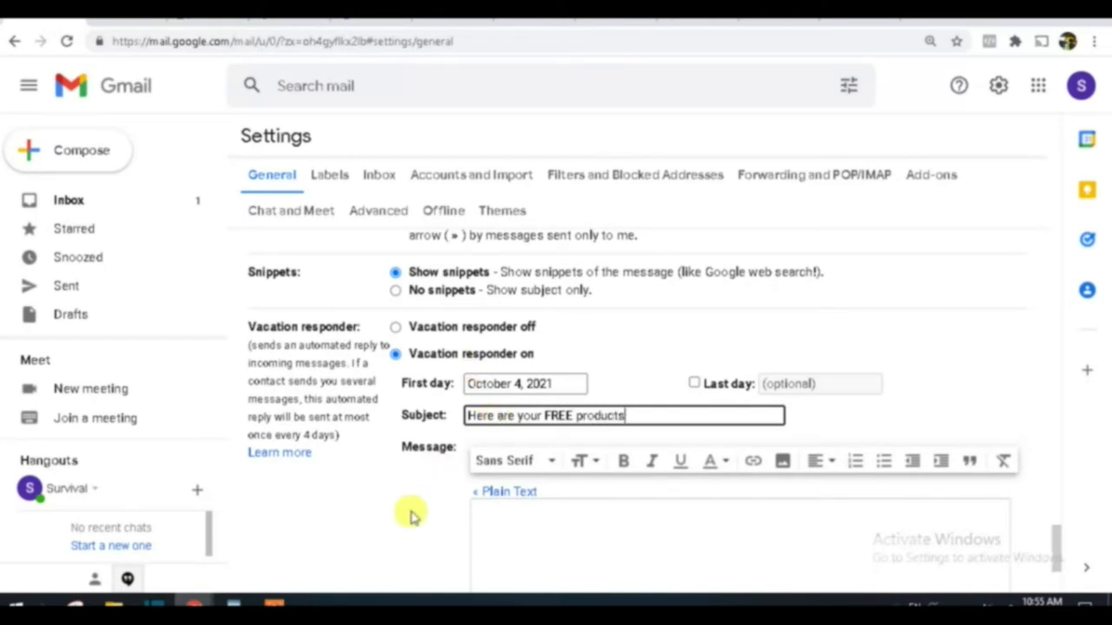
click(541, 526)
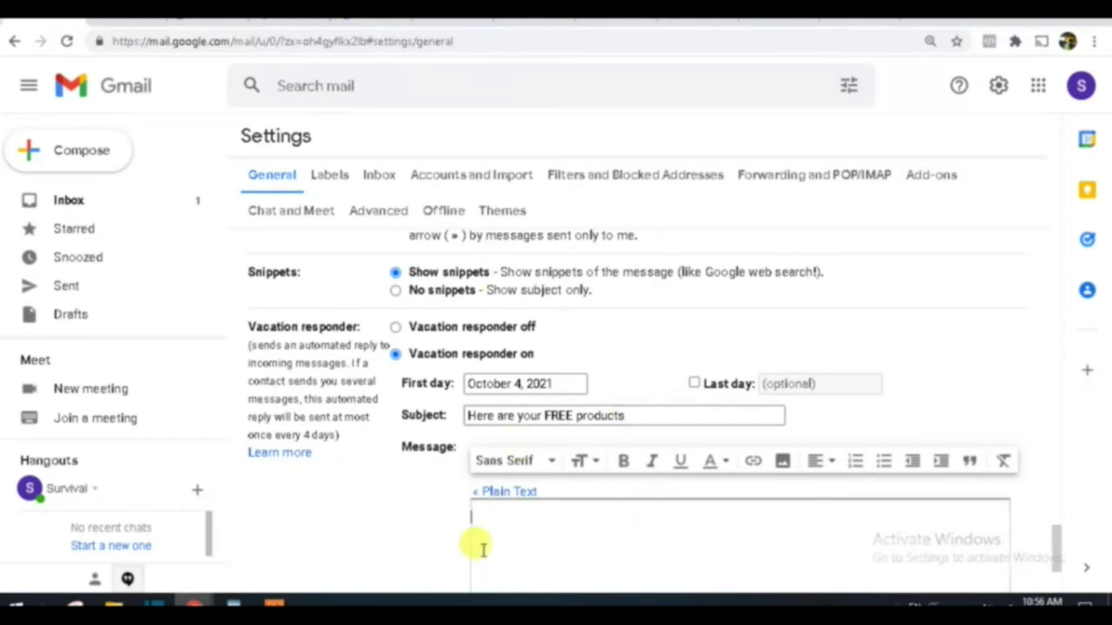
Step: Paste the Bracelet, Knife Belt and Hybeam flashlight lines with their ClickBank links into the reply body
text(1- Bracelet: https://5e3f1on7wcycworcwl84410et0.hop.clickbank.net/  2- Knife Belt: https://72fa3go3n315ougwja-705v59r.hop.clickbank.net/  3- Hybeam Flashligh: https://e37eapq3r3q1zpt8m7-utqd34.hop.clickbank.net/)
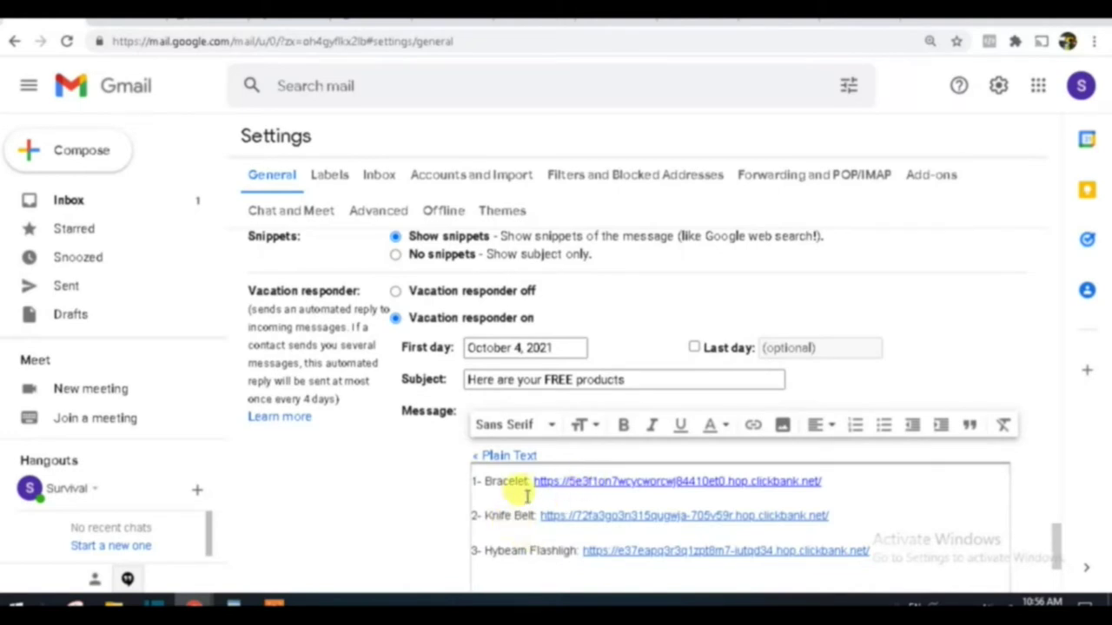
drag(529, 481, 482, 481)
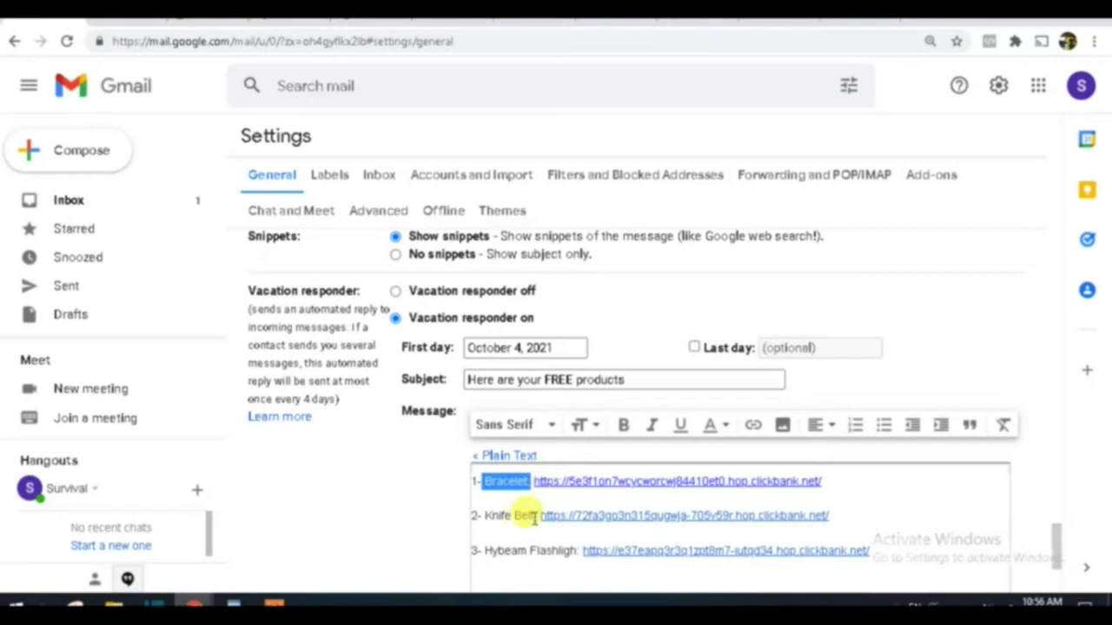
drag(532, 516, 478, 514)
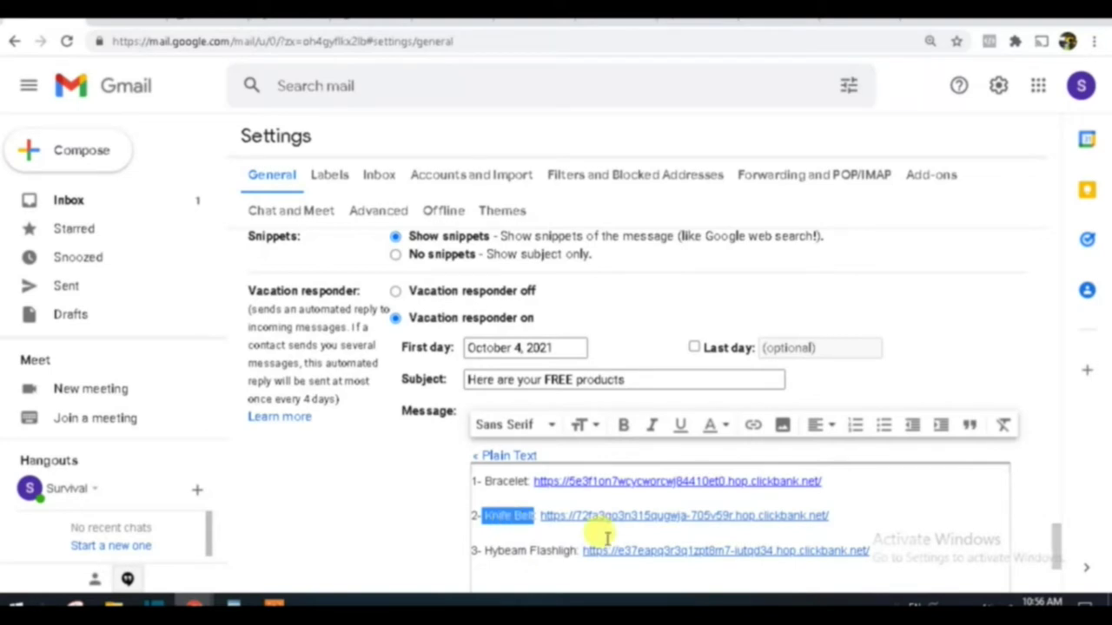
drag(575, 550, 483, 549)
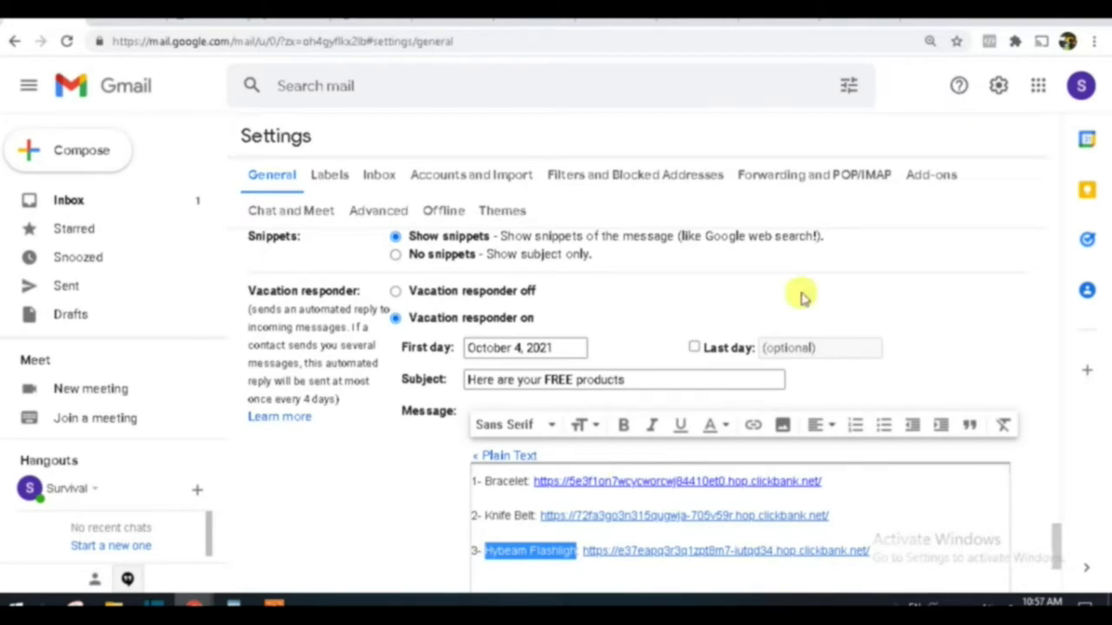
Step: Switch to the free bracelet offer tab and scroll through the product offer page
click(700, 29)
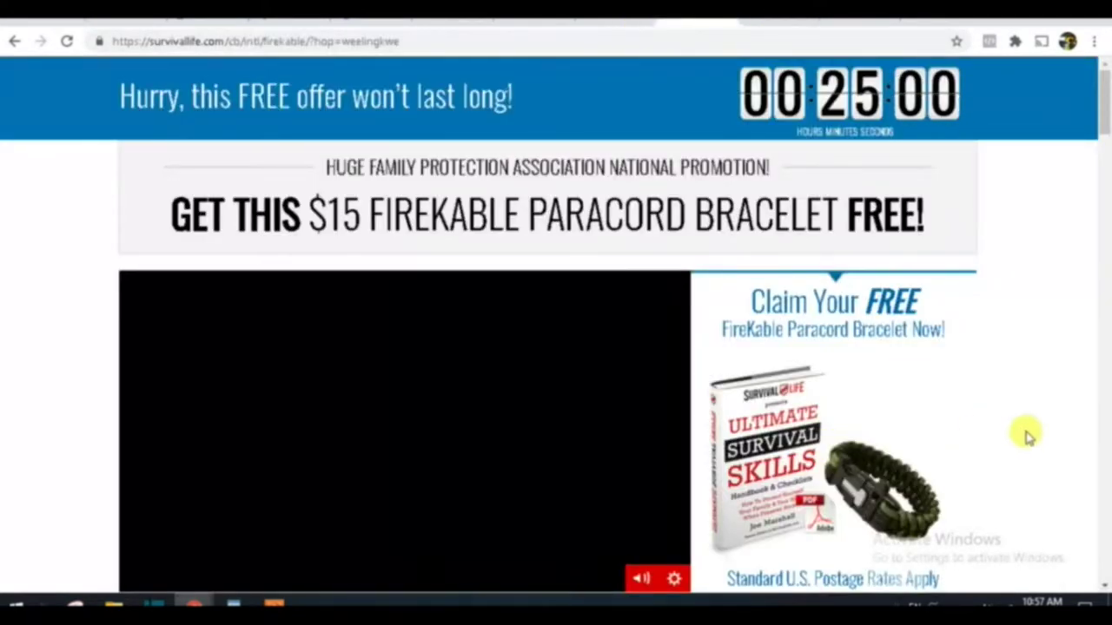
scroll(999, 408, down, 4)
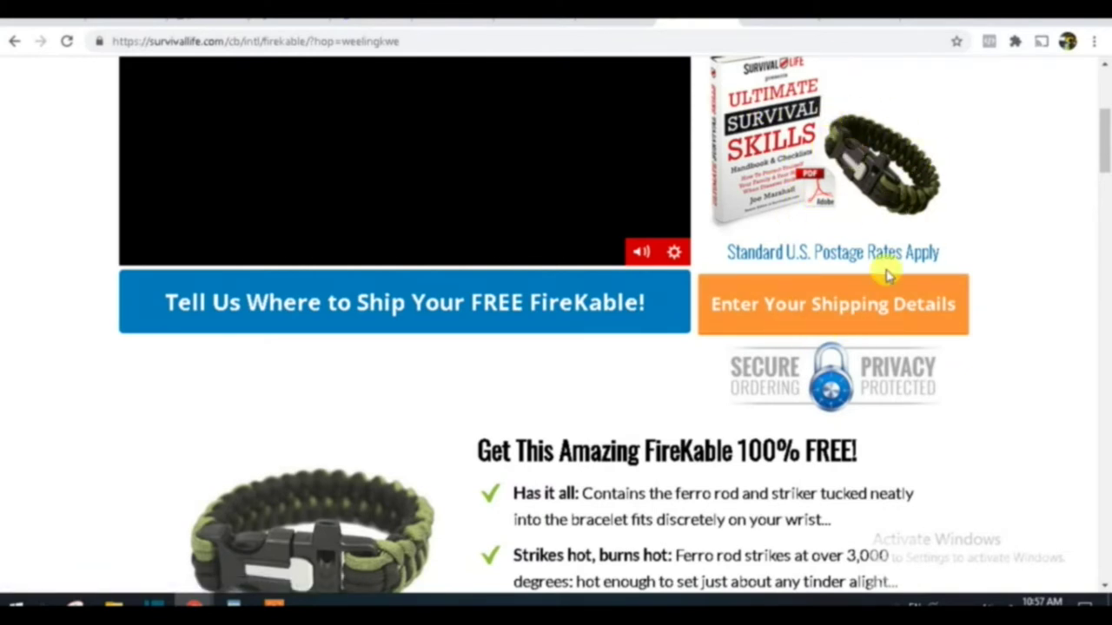
scroll(985, 293, up, 4)
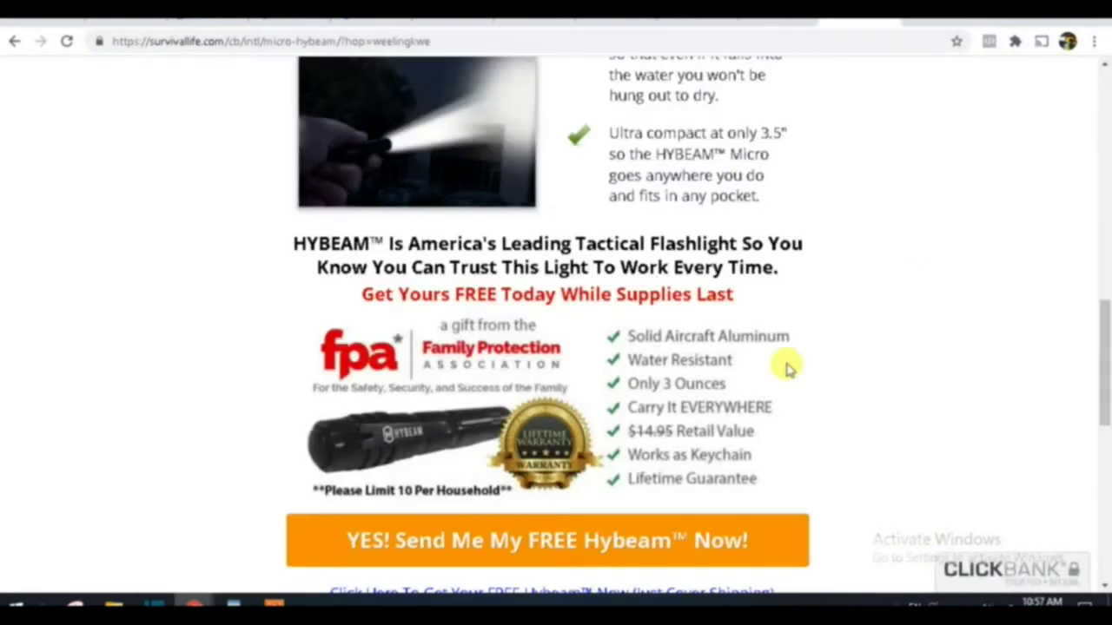
scroll(785, 367, up, 5)
scroll(534, 457, down, 4)
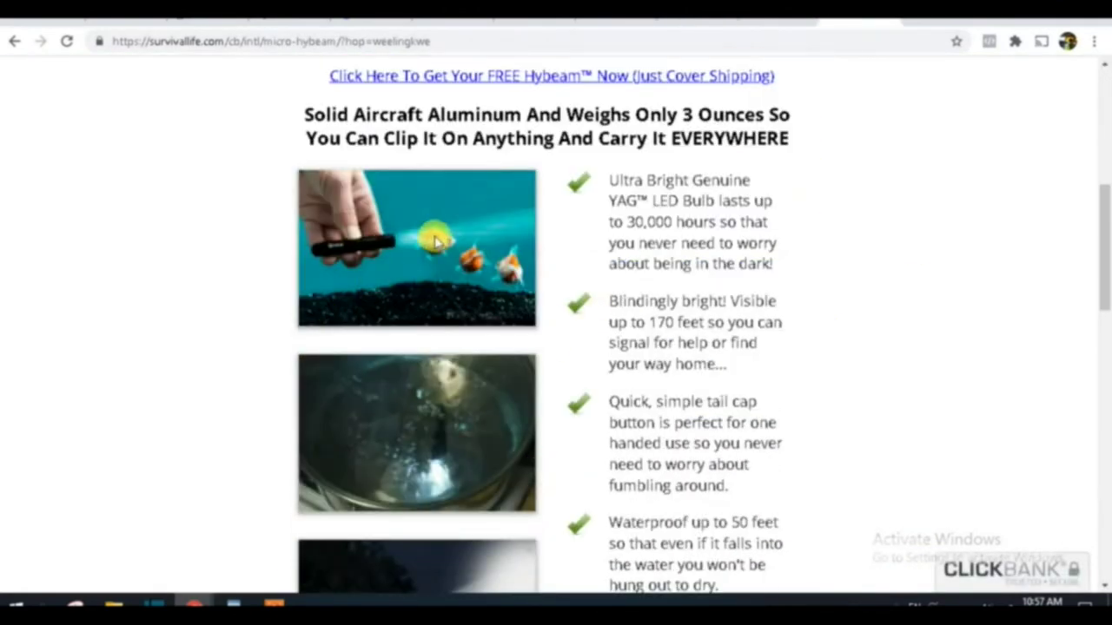
scroll(561, 390, up, 6)
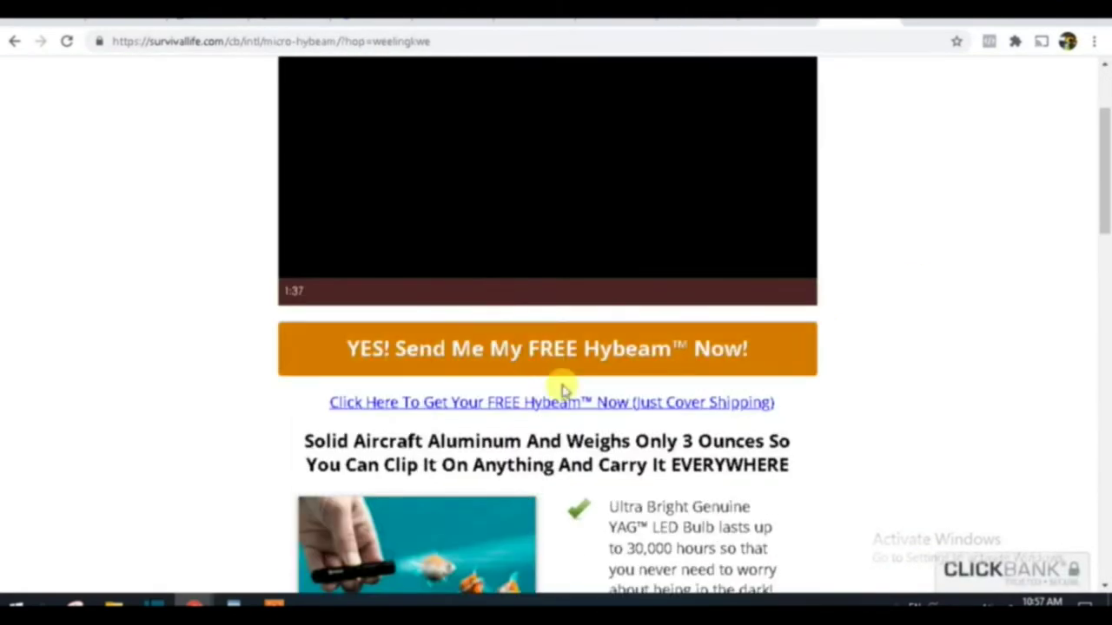
scroll(534, 409, down, 8)
scroll(559, 425, down, 8)
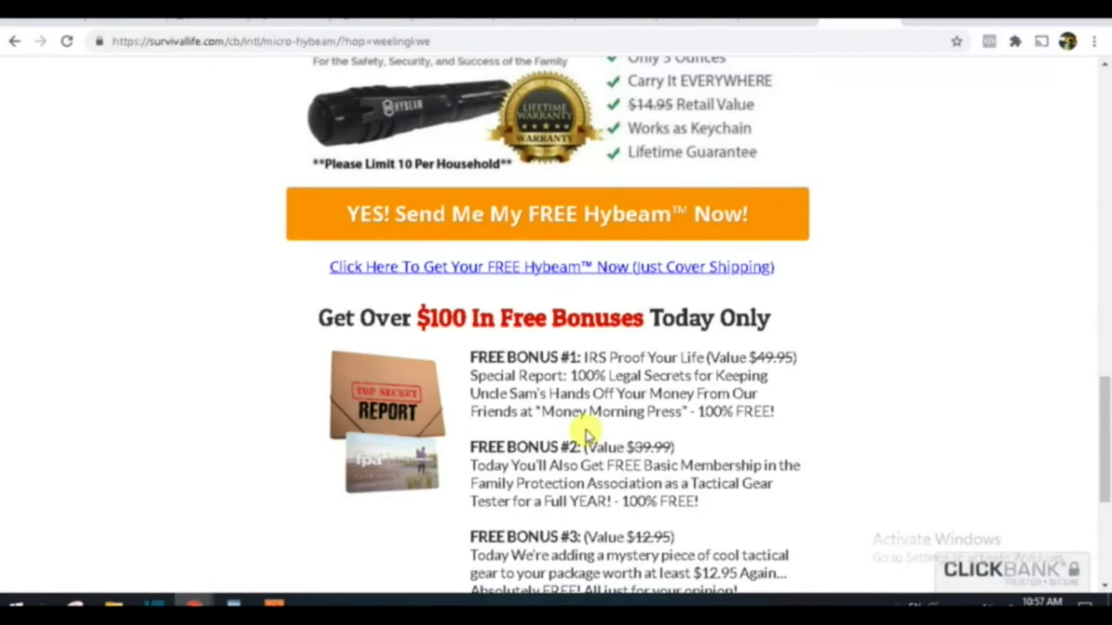
scroll(587, 434, down, 3)
scroll(578, 424, up, 10)
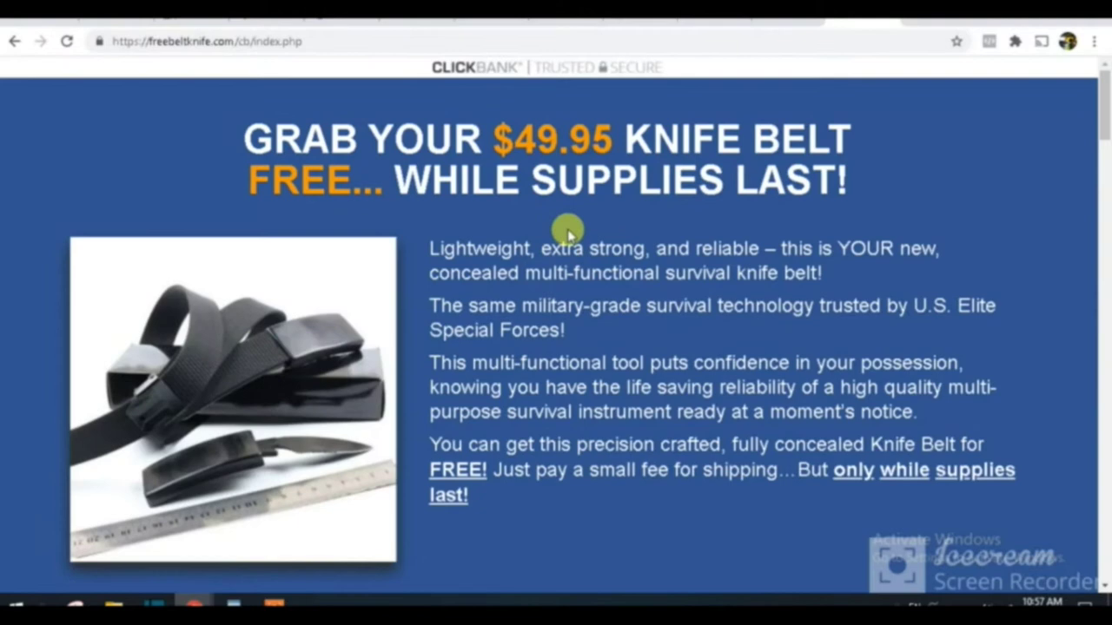
scroll(566, 231, down, 3)
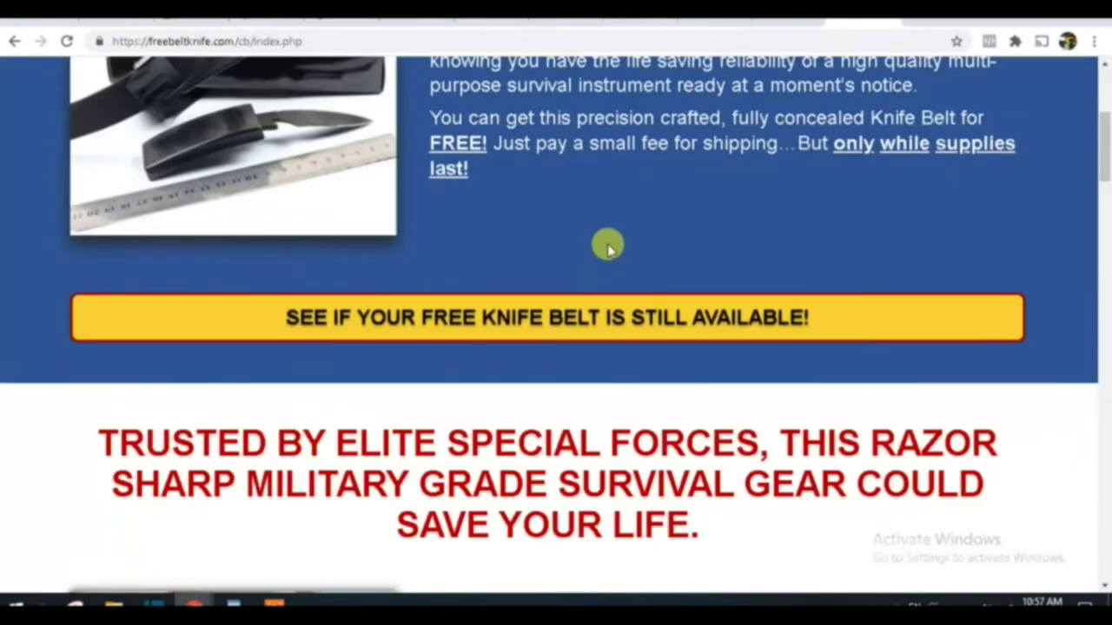
scroll(605, 243, up, 4)
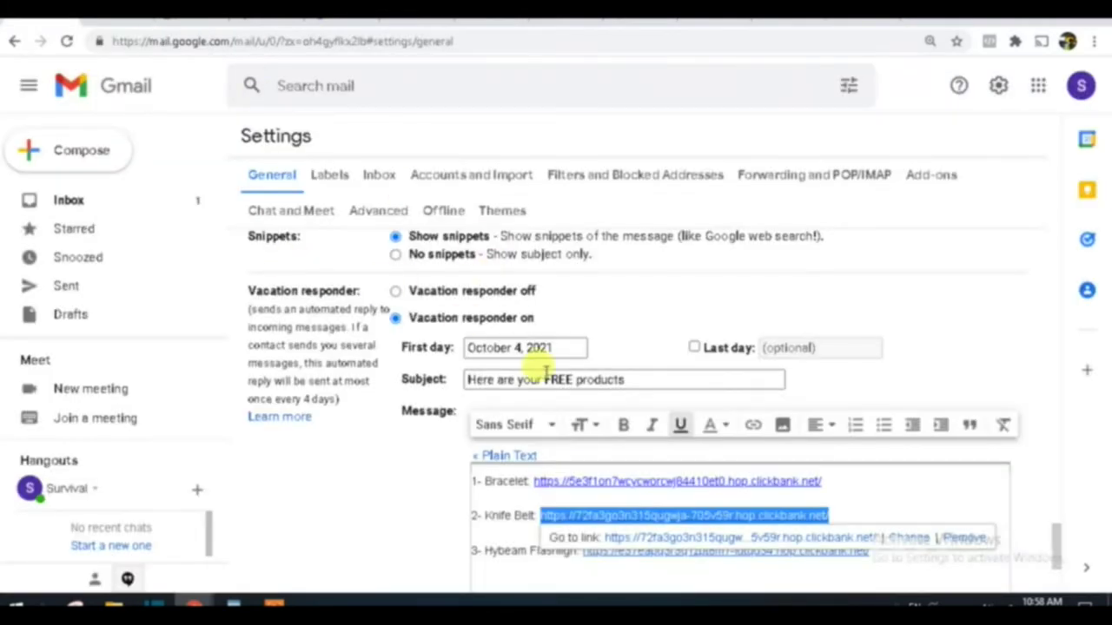
Step: Tidy the link lines in the vacation reply body, then go to canva.com
click(513, 516)
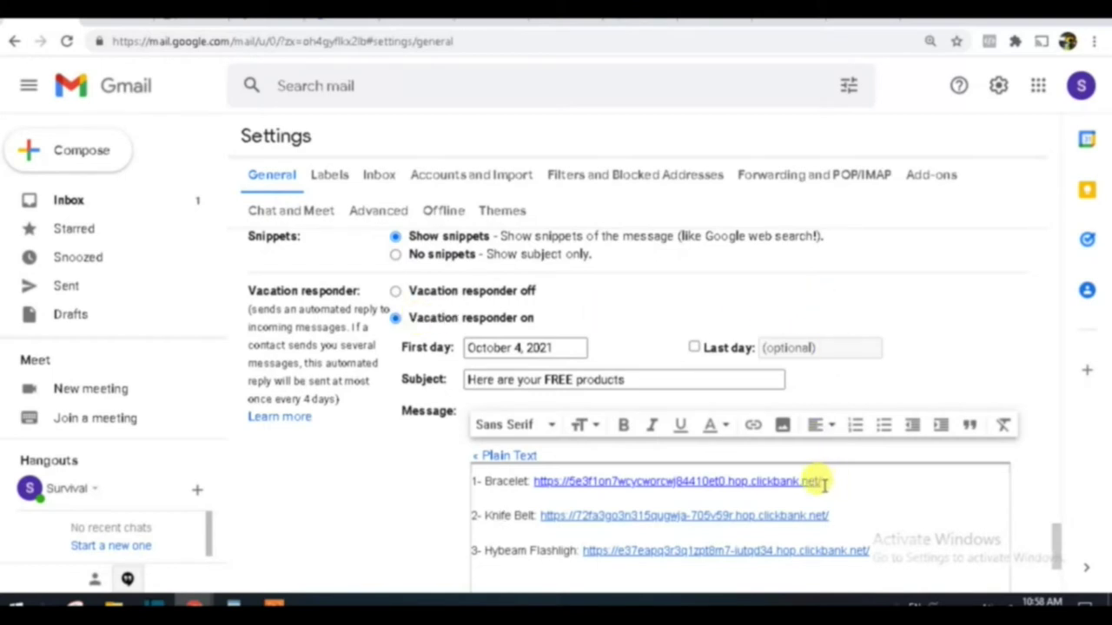
drag(837, 481, 531, 495)
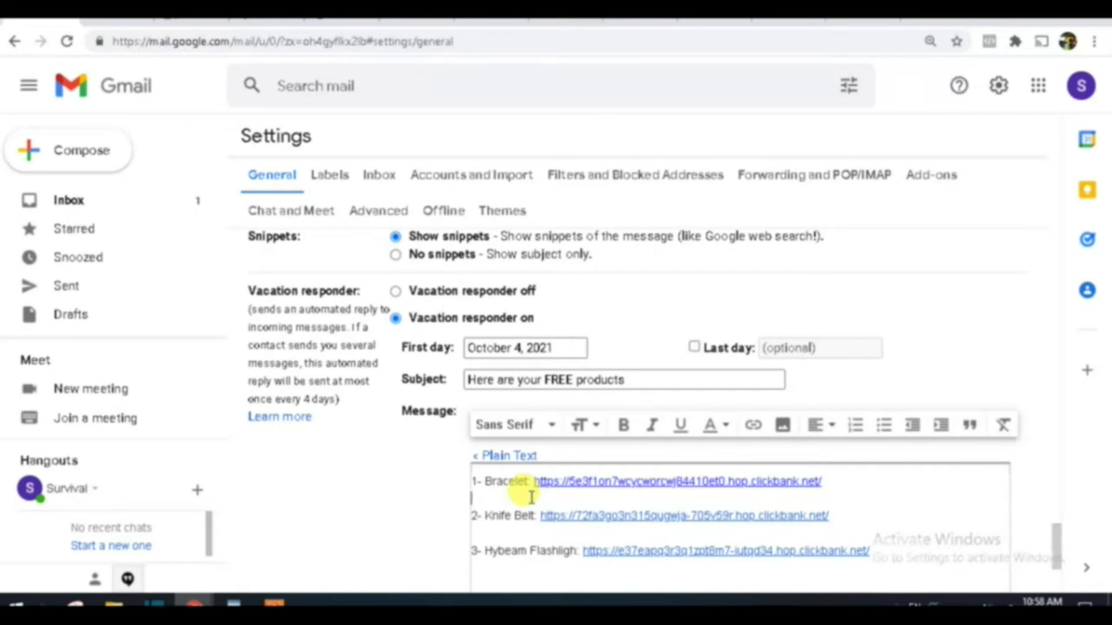
scroll(529, 496, down, 2)
drag(493, 334, 467, 327)
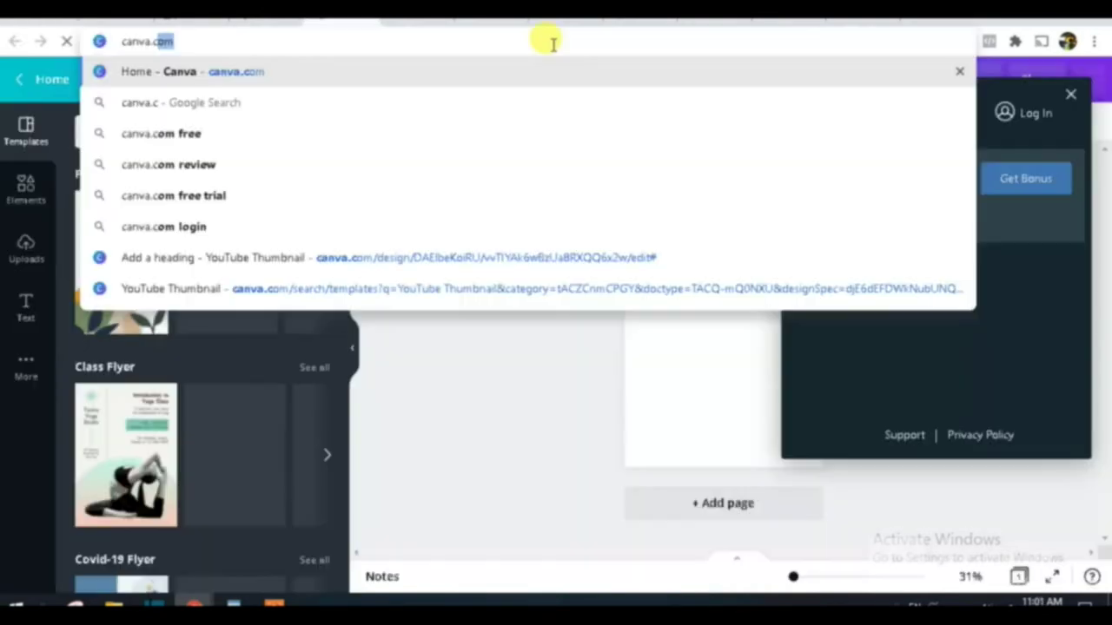
text(com)
key(Return)
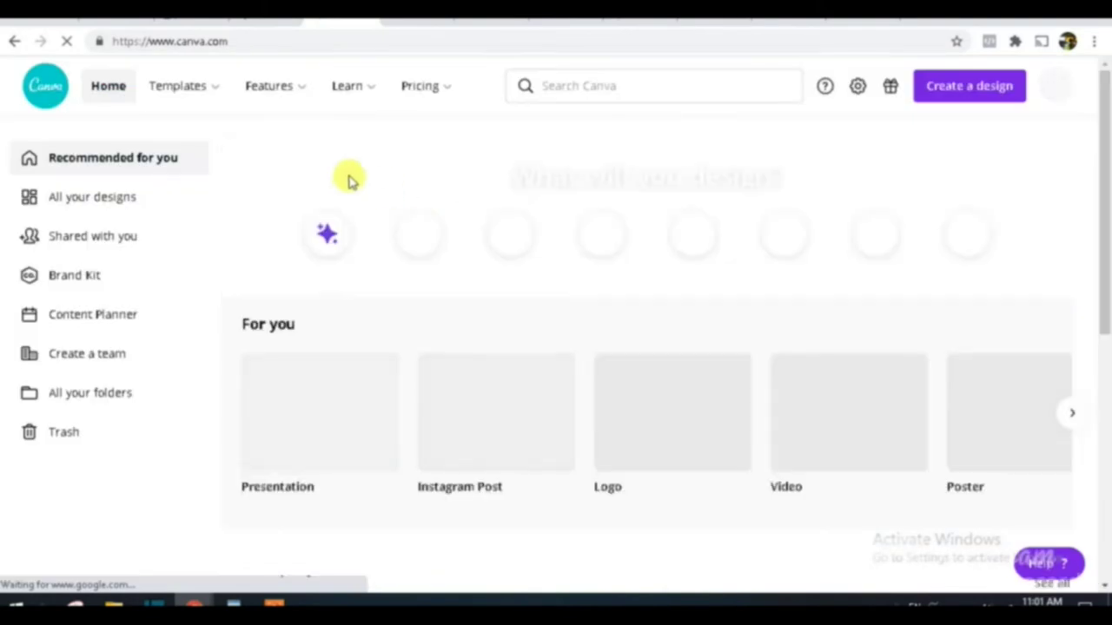
Step: Open Canva's Marketing > Flyers template gallery and scroll down to the template grid
mouse_move(180, 94)
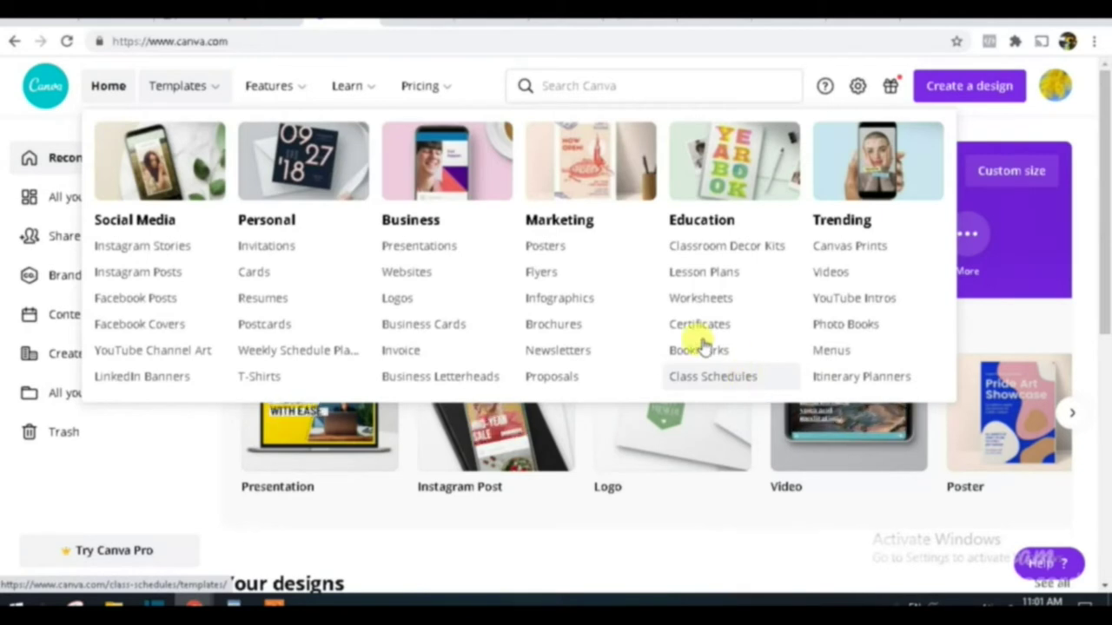
click(540, 273)
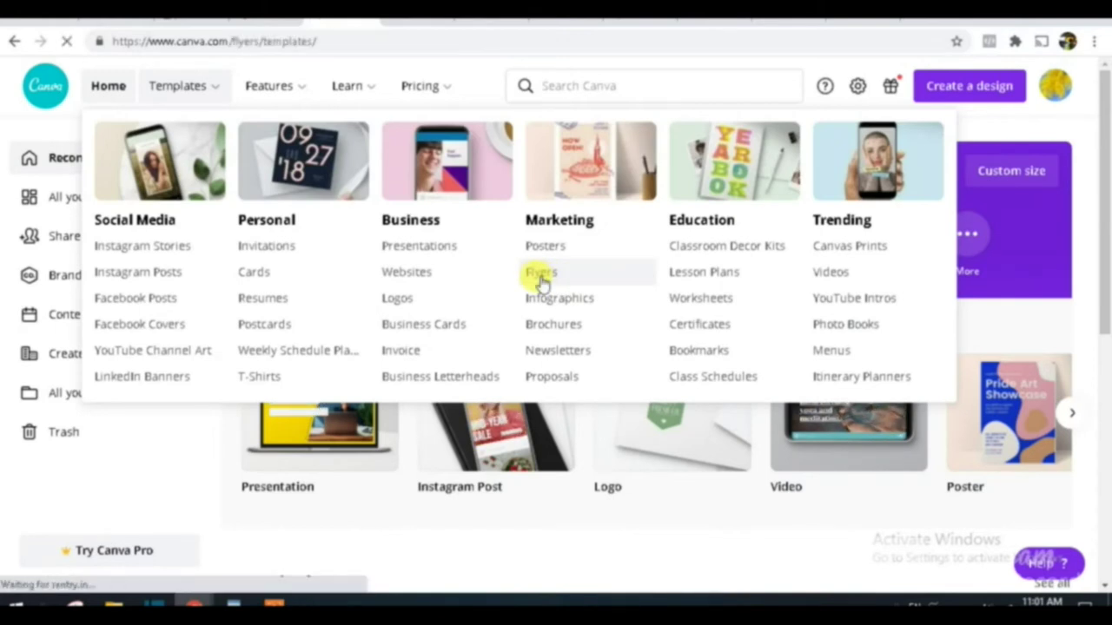
scroll(496, 280, down, 4)
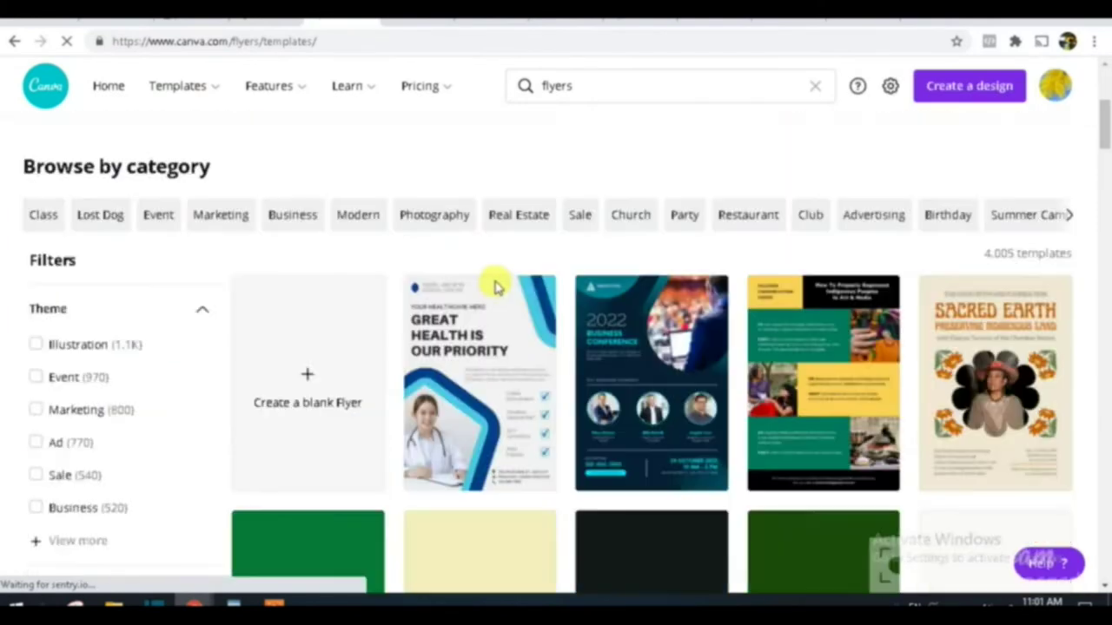
scroll(496, 286, down, 2)
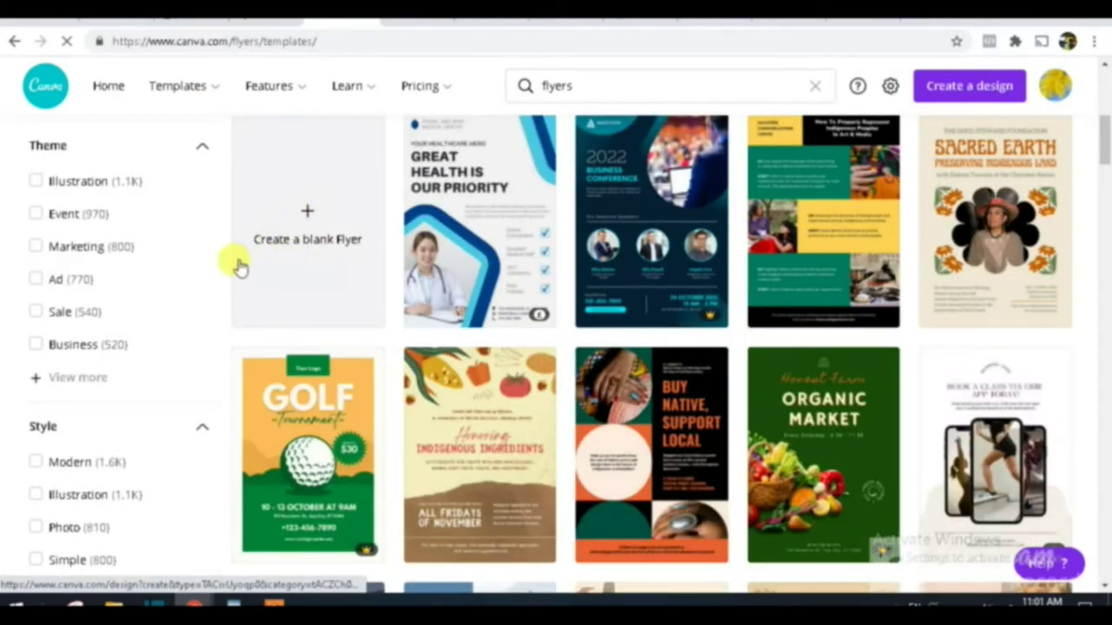
Step: Create a blank A4 flyer design and show the Text panel
click(309, 215)
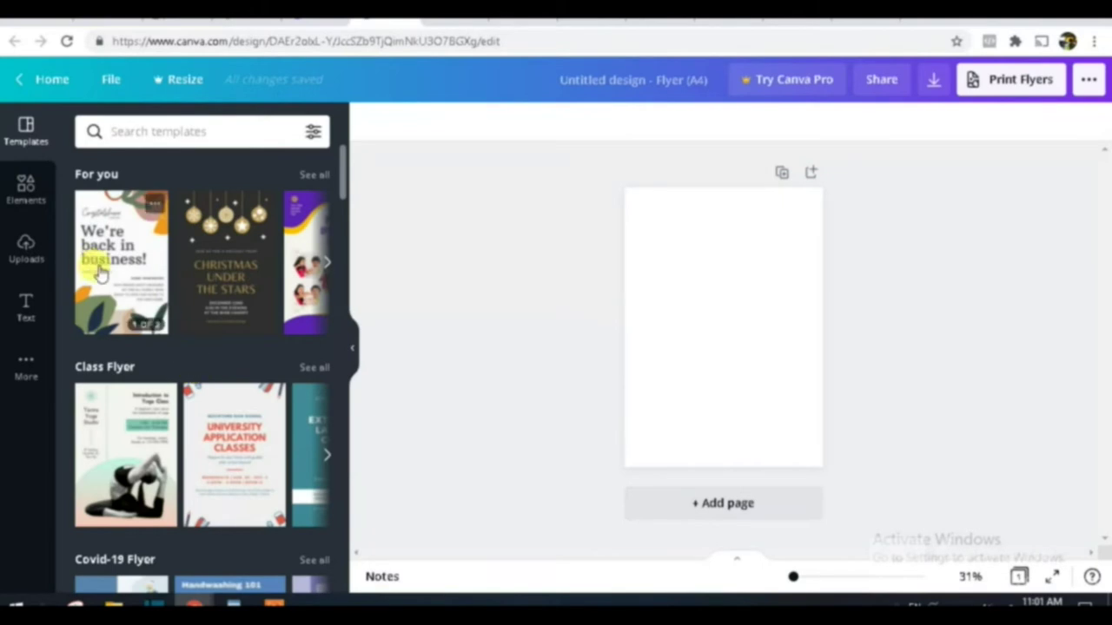
scroll(121, 286, down, 4)
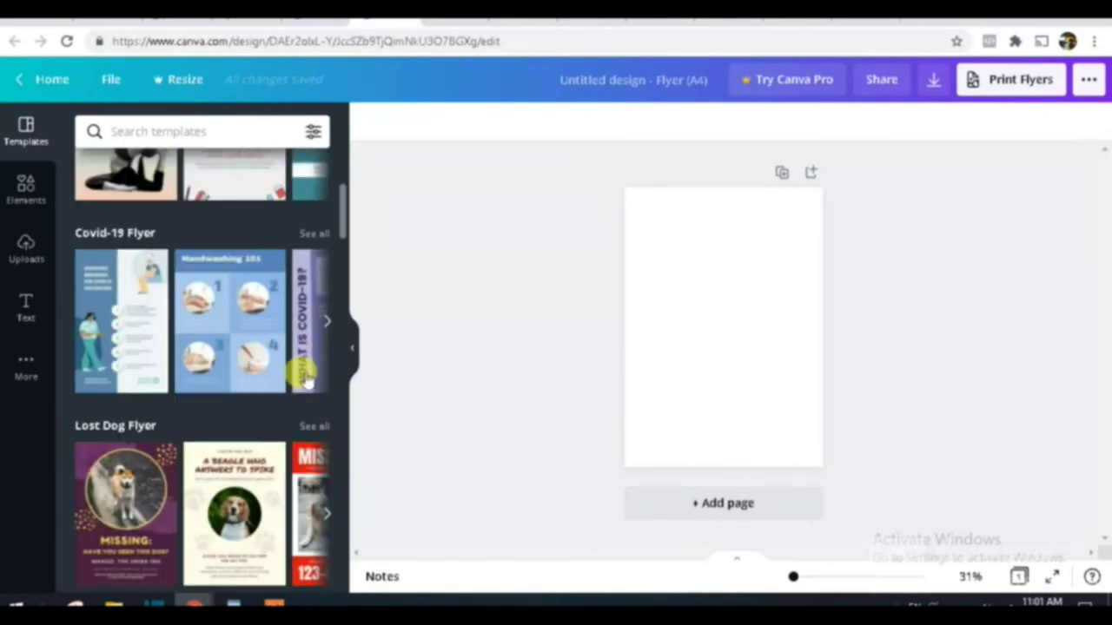
scroll(208, 530, down, 3)
scroll(234, 482, down, 2)
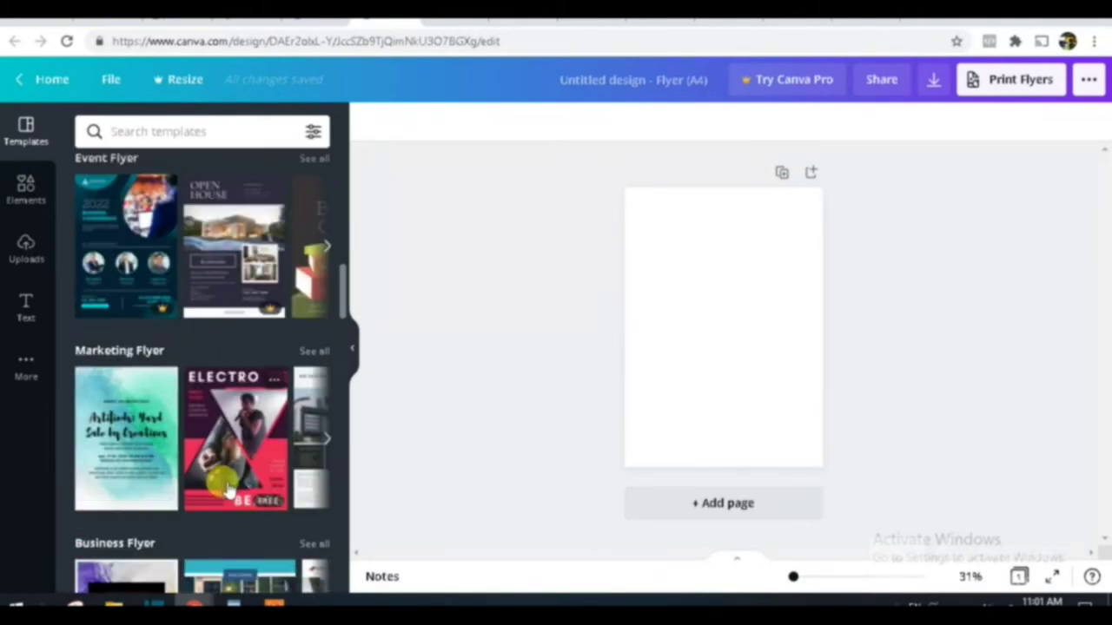
scroll(235, 477, up, 10)
mouse_move(87, 322)
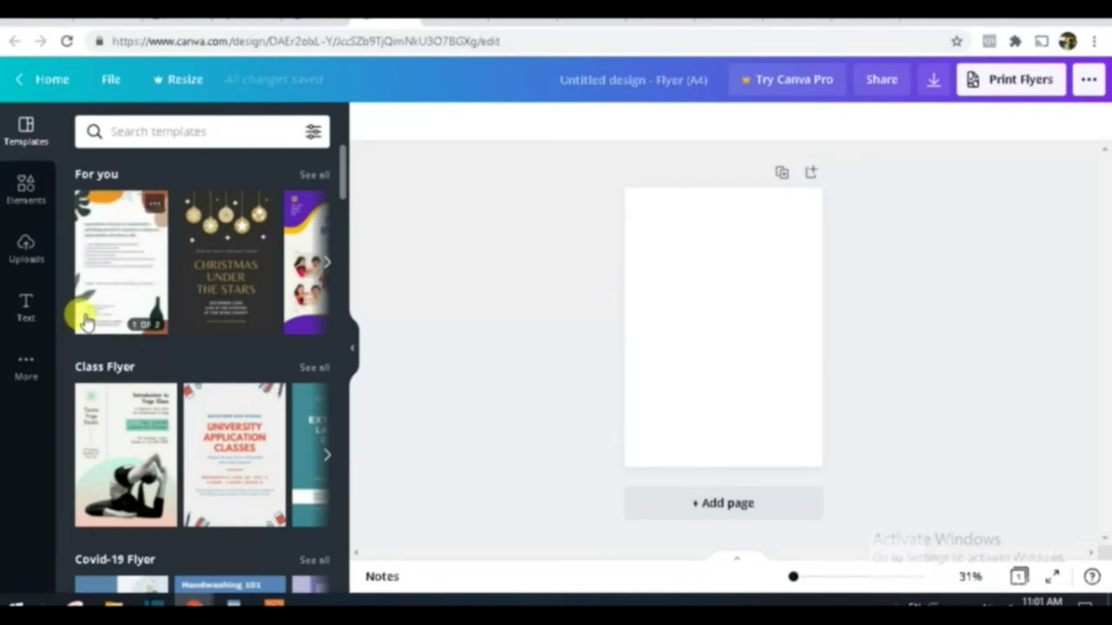
click(26, 306)
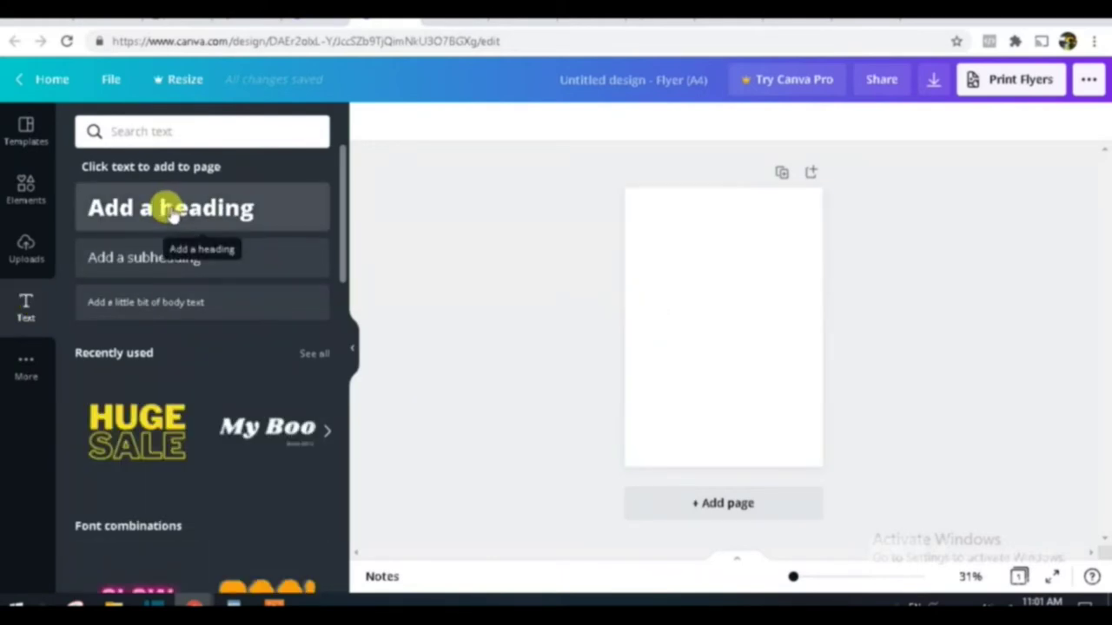
Step: Add a heading reading 'Product Giveaway' near the top of the flyer
click(215, 211)
click(742, 388)
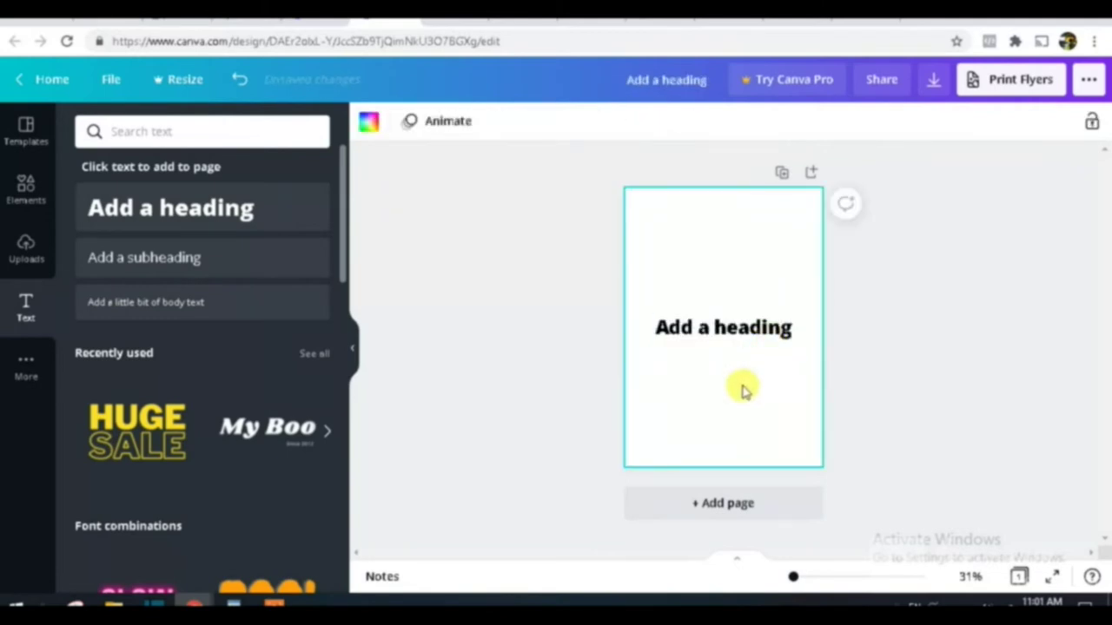
drag(754, 337, 744, 226)
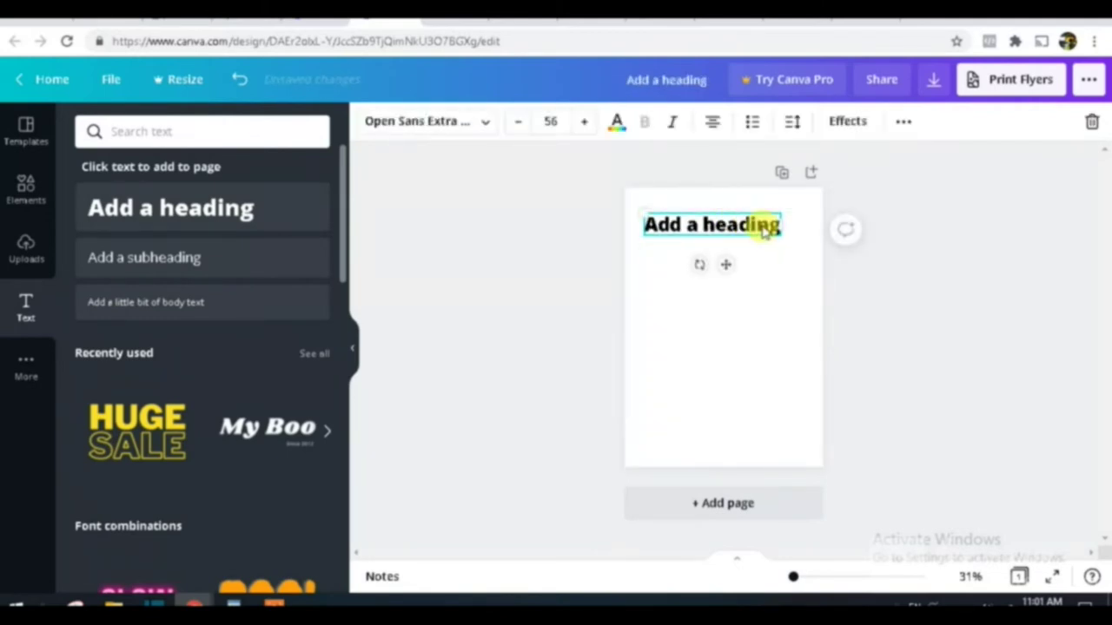
double_click(754, 224)
text(Pr)
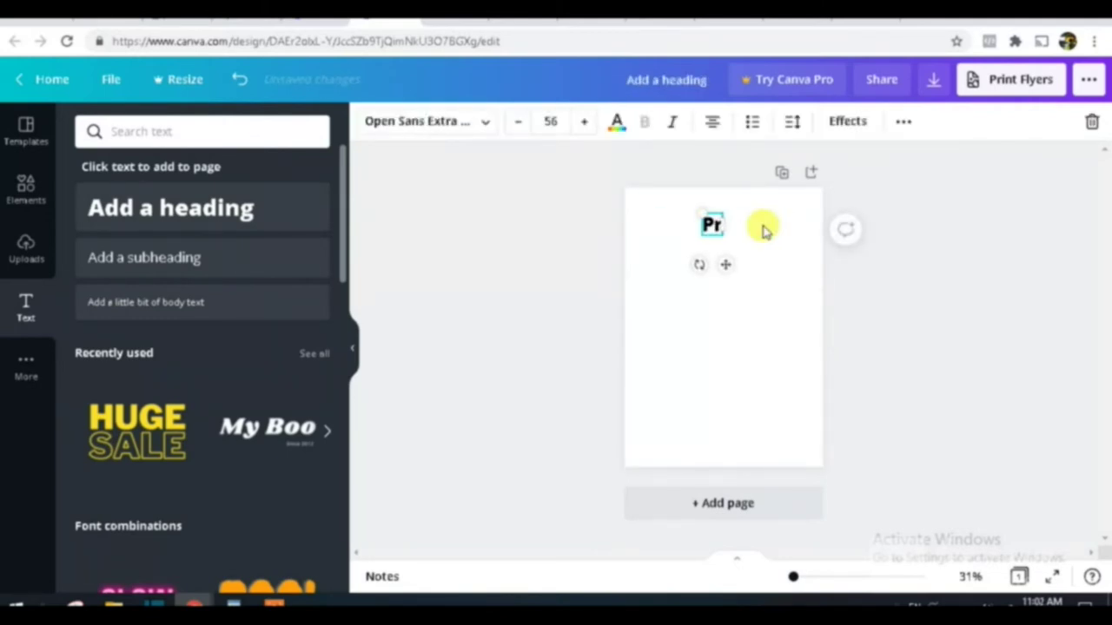
text(oduct)
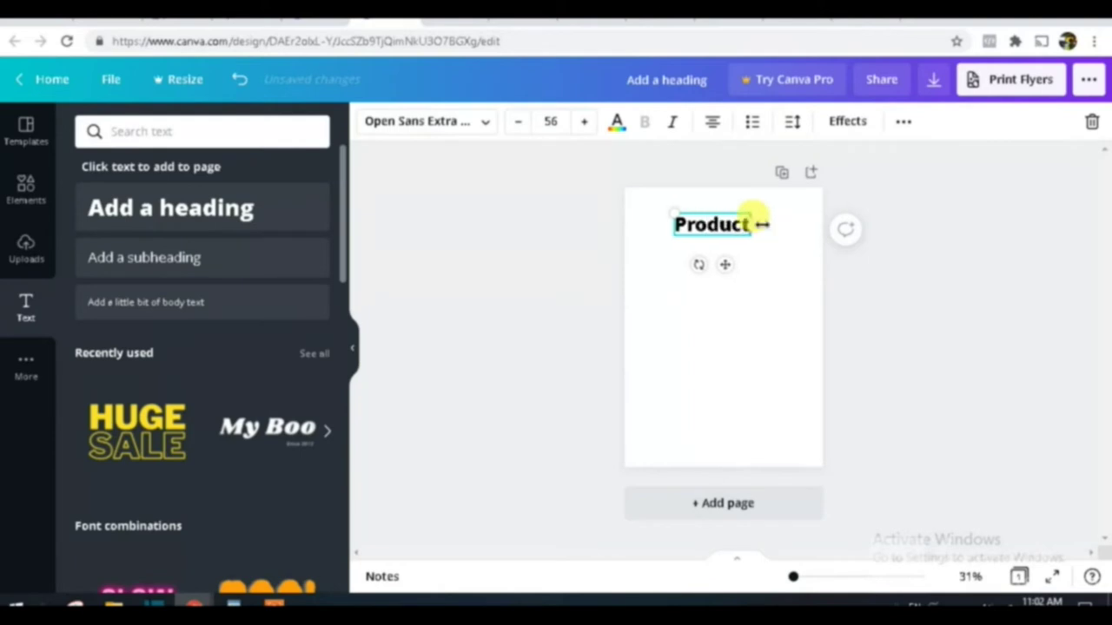
text( Give)
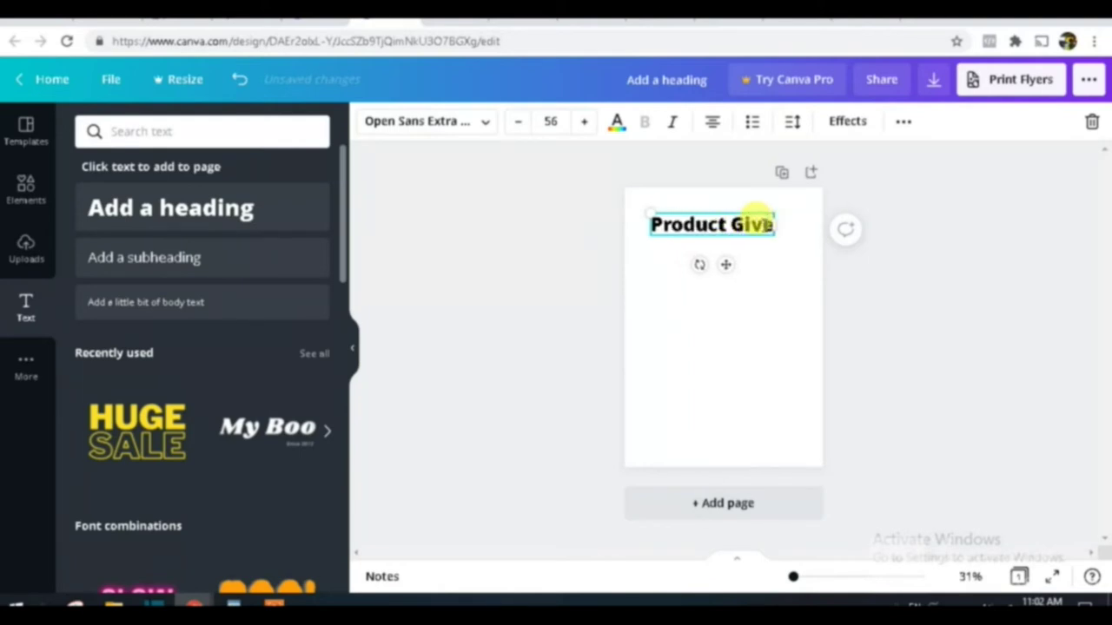
text(away)
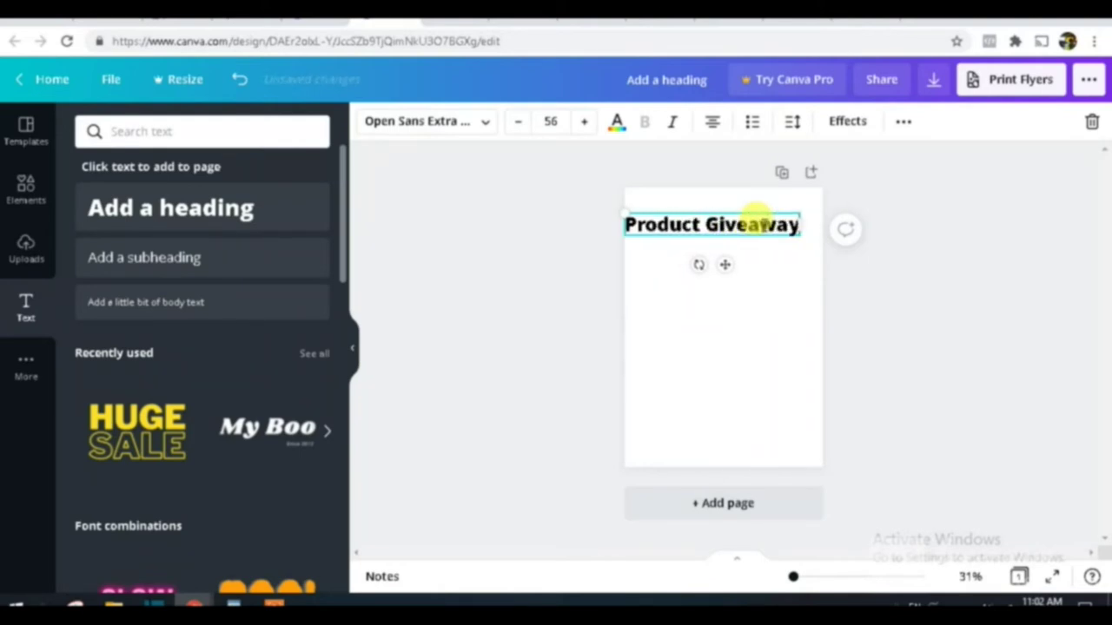
click(717, 310)
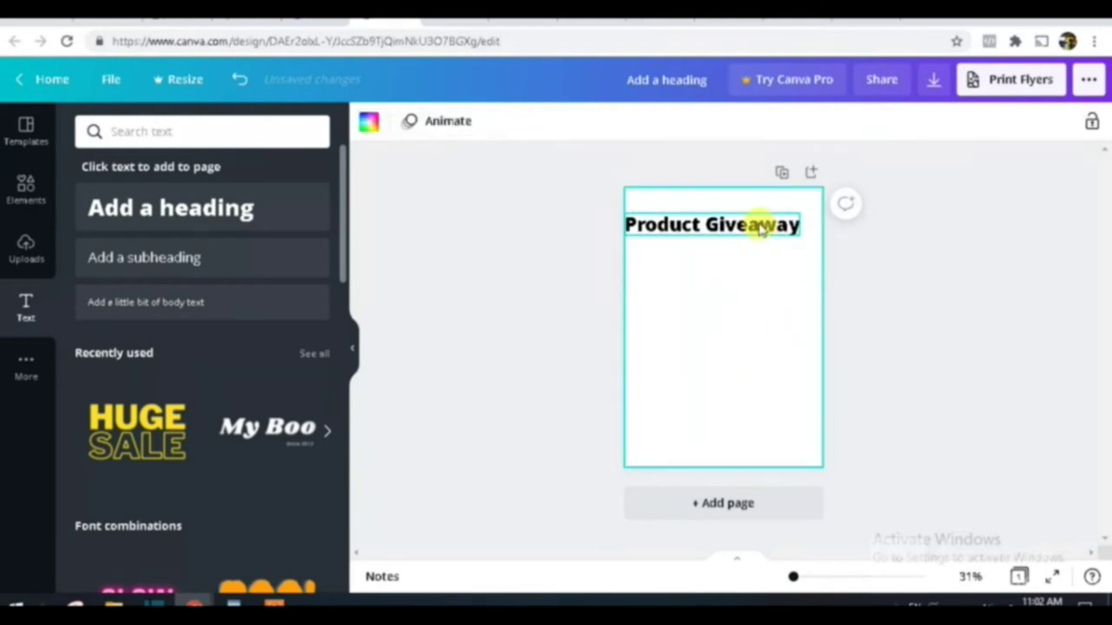
Step: Centre the heading at font size 64 along the page's top edge
drag(757, 224, 777, 219)
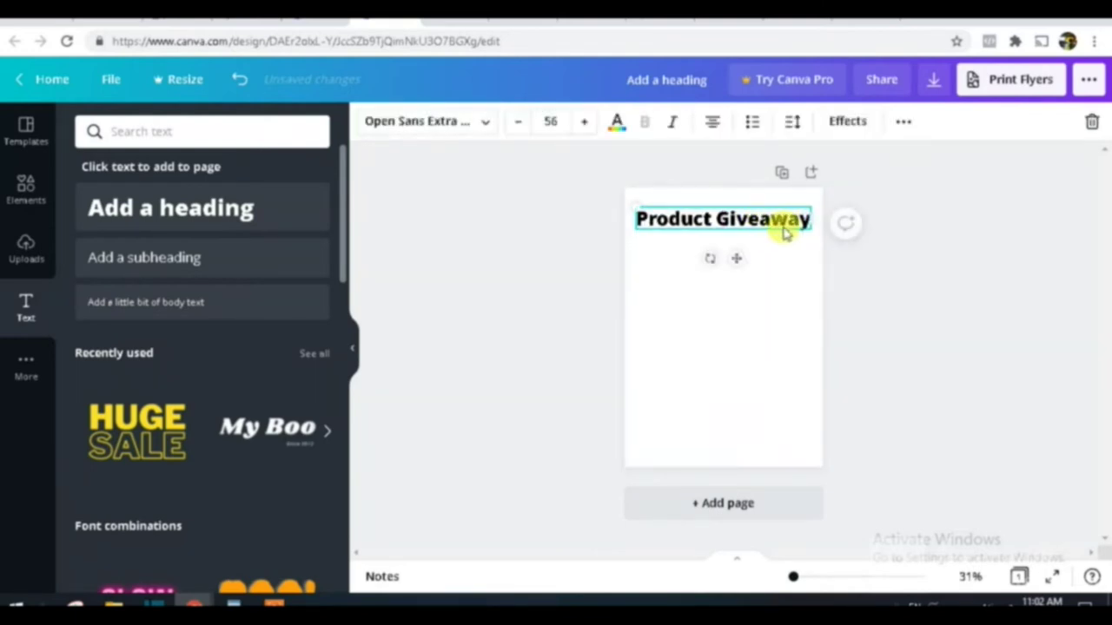
click(551, 121)
click(561, 337)
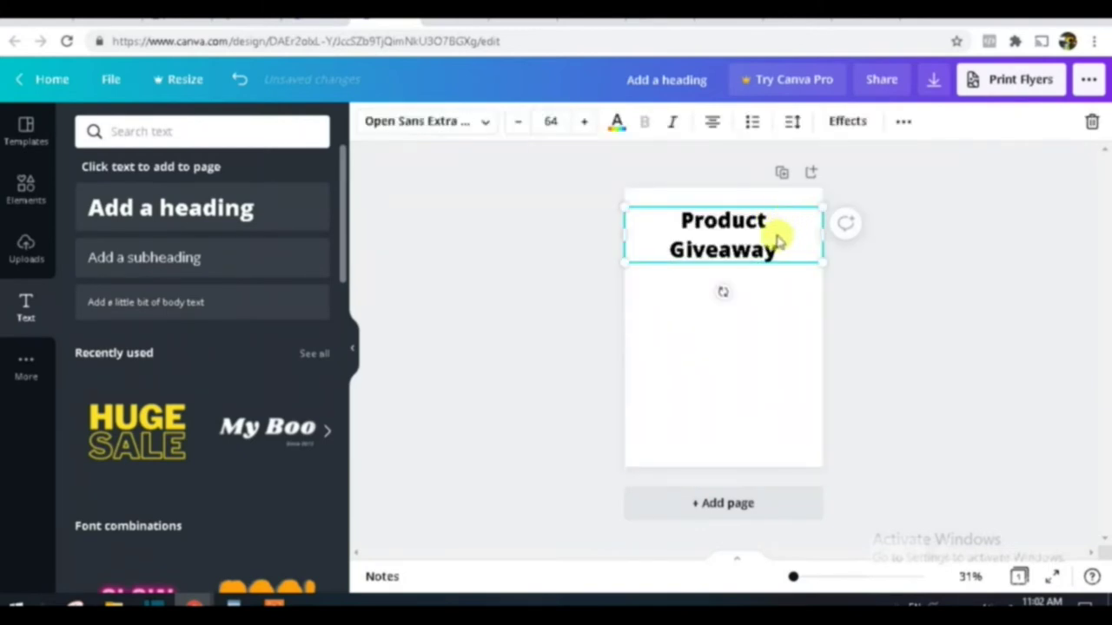
click(762, 288)
drag(787, 236, 787, 216)
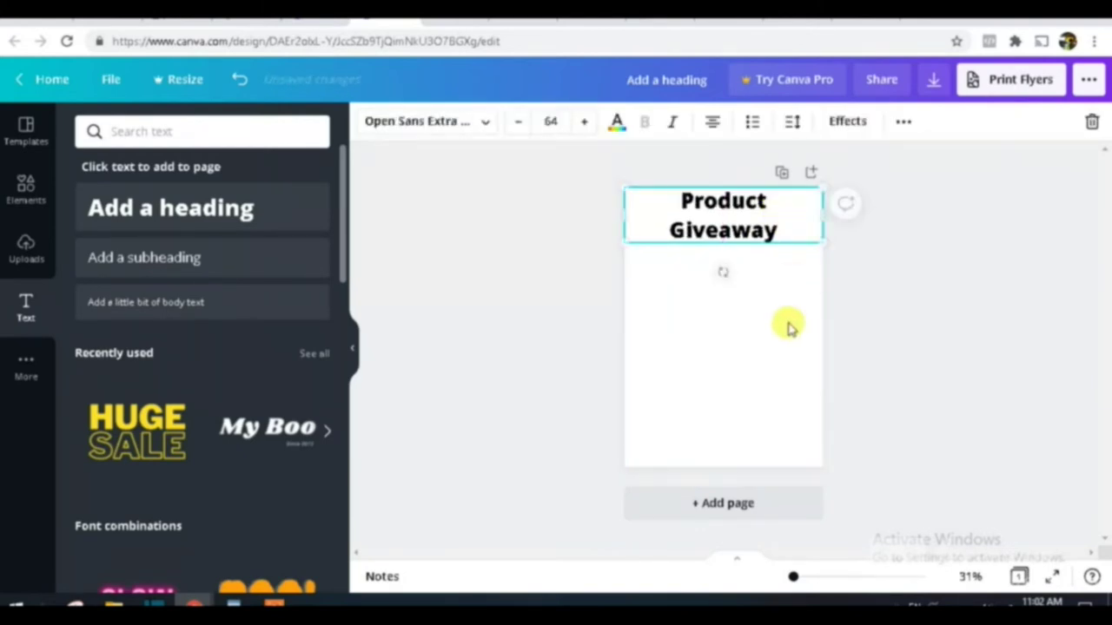
click(787, 325)
right_click(776, 219)
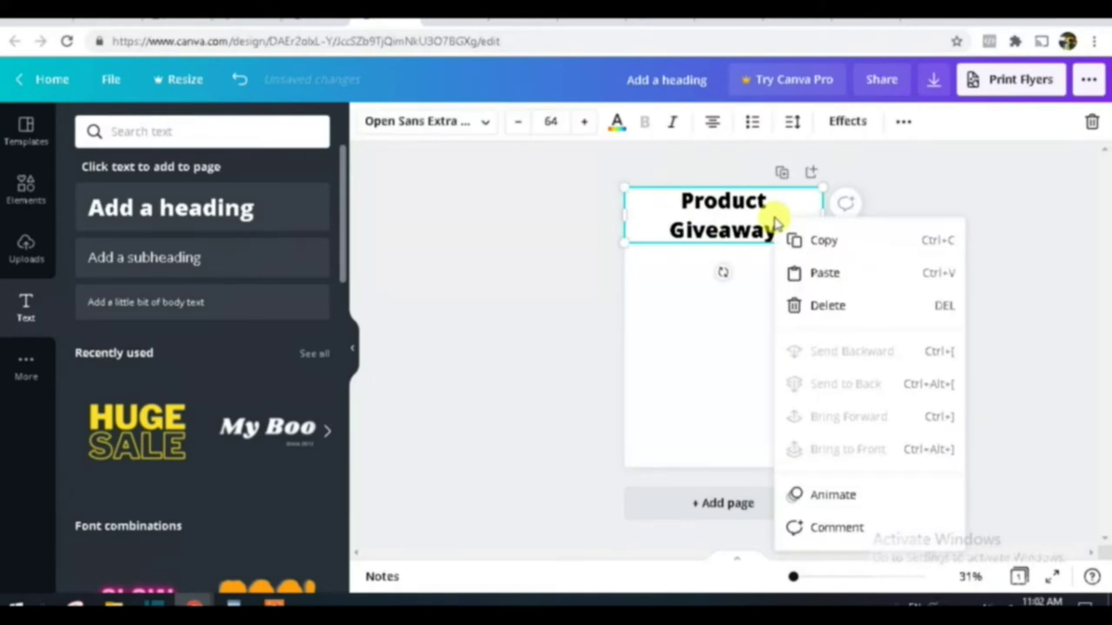
Step: Duplicate the Product Giveaway heading and move the copy near the bottom of the page
click(826, 241)
right_click(749, 358)
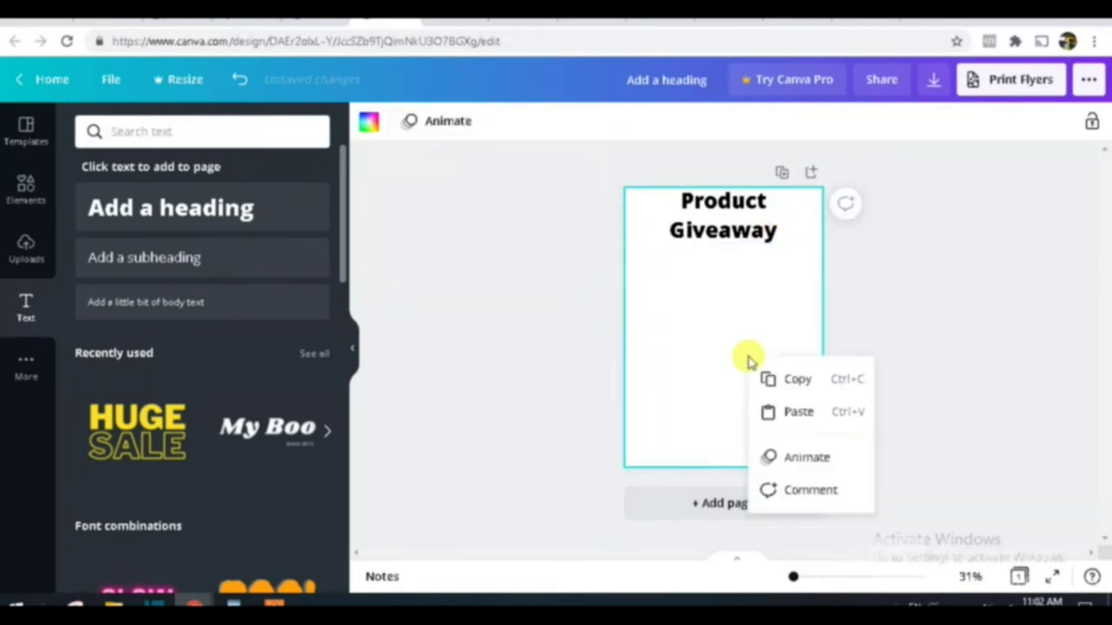
click(799, 390)
key(ctrl+v)
click(738, 270)
drag(723, 225, 728, 422)
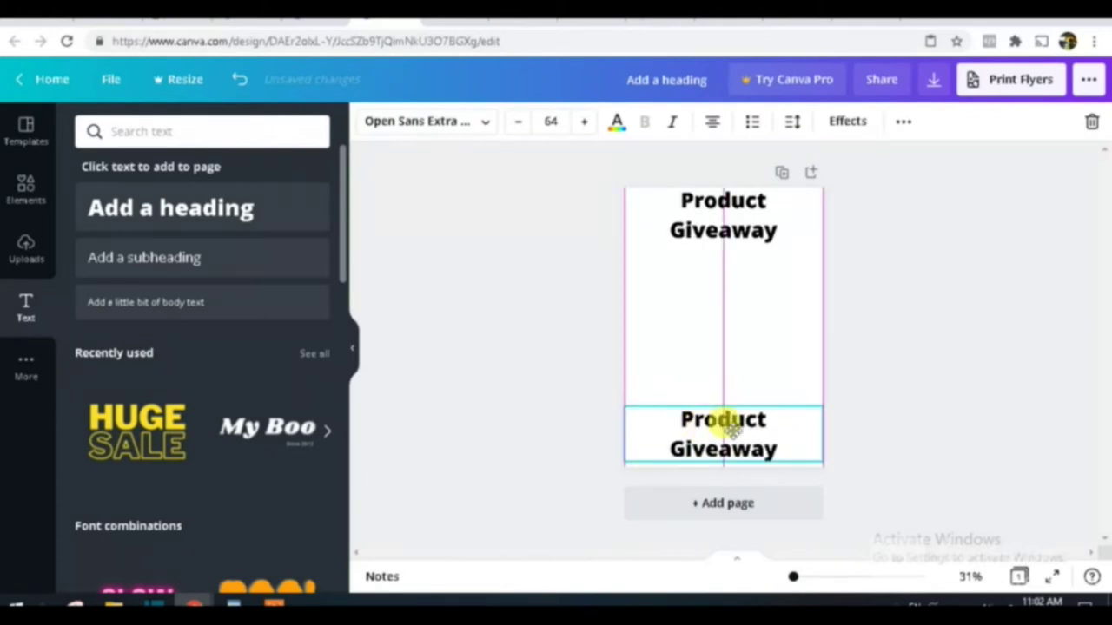
Step: Replace the copy's text with 'Email' and begin typing the contact e-mail address beneath it
double_click(786, 445)
key(BackSpace)
key(BackSpace)
key(BackSpace)
key(BackSpace)
key(BackSpace)
key(BackSpace)
key(BackSpace)
key(BackSpace)
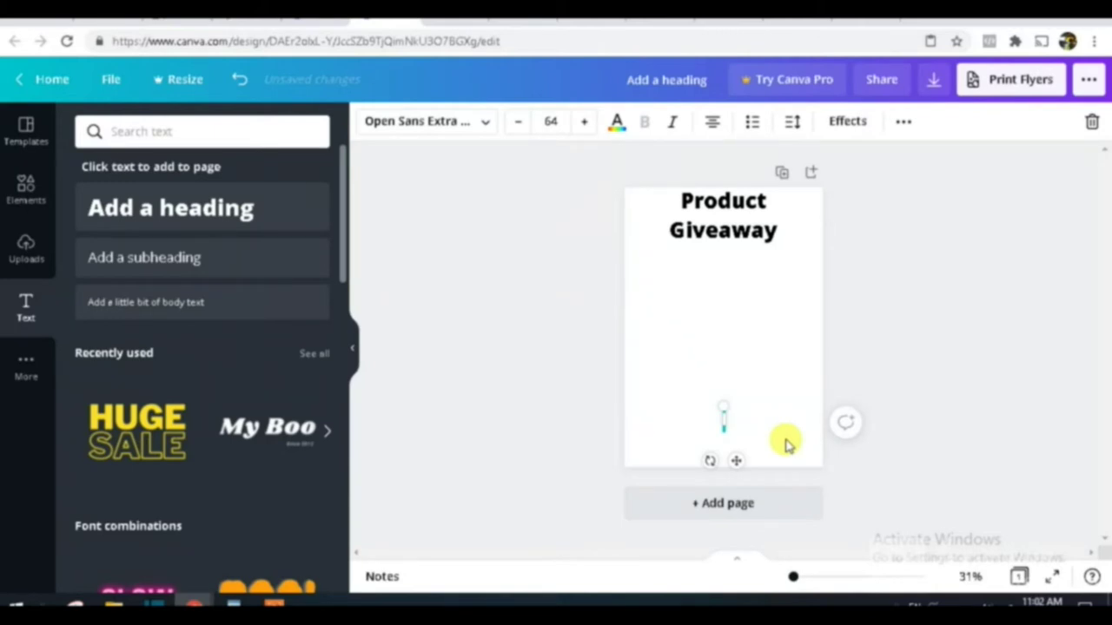
text(Email)
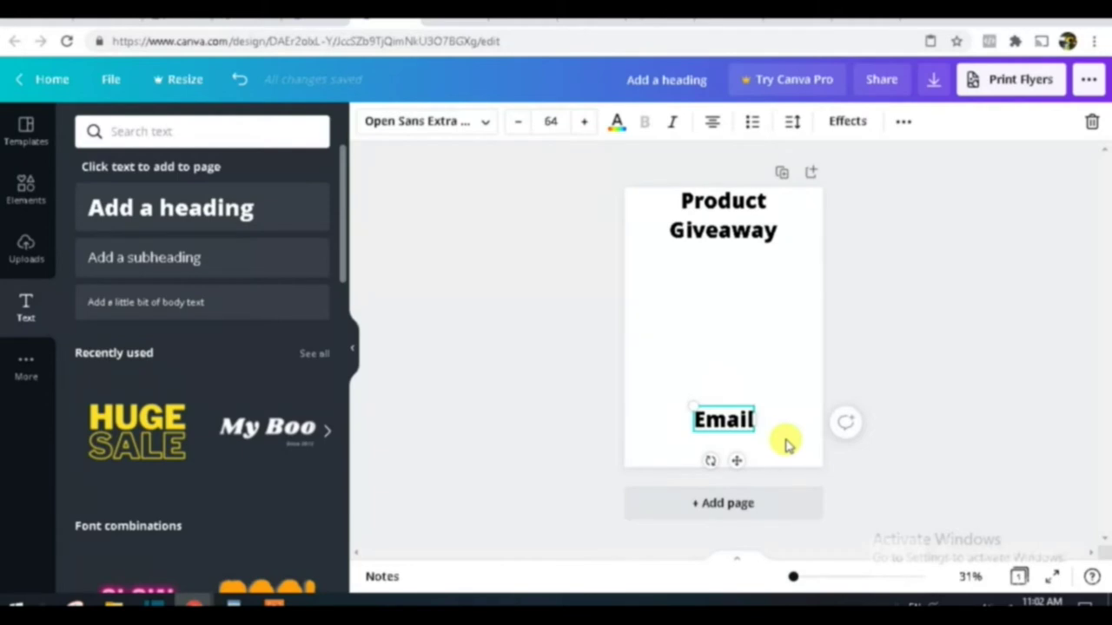
key(Return)
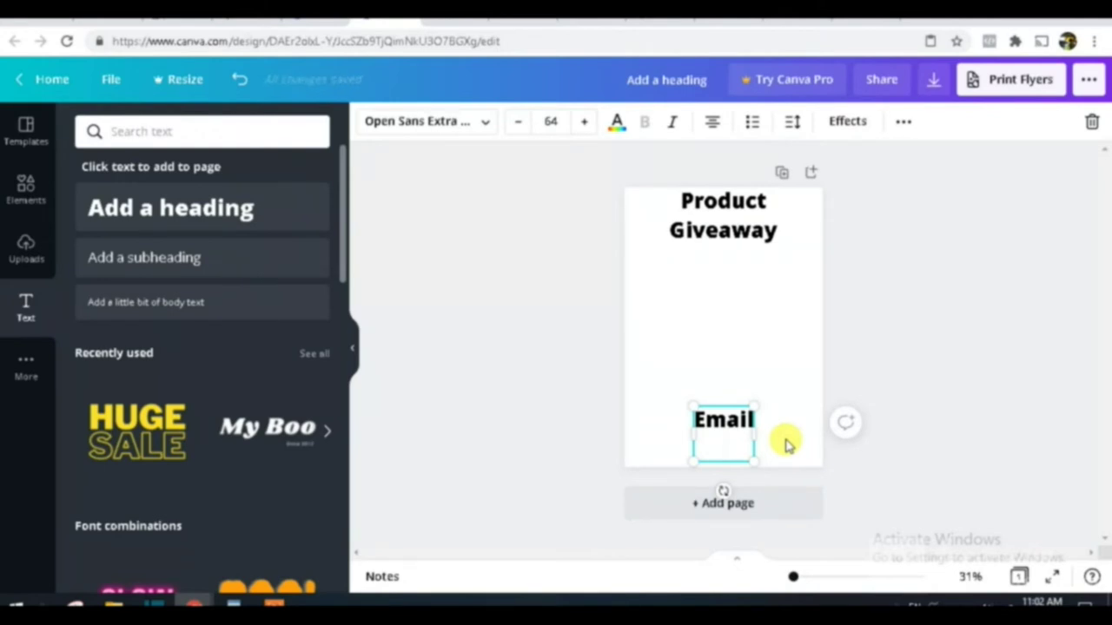
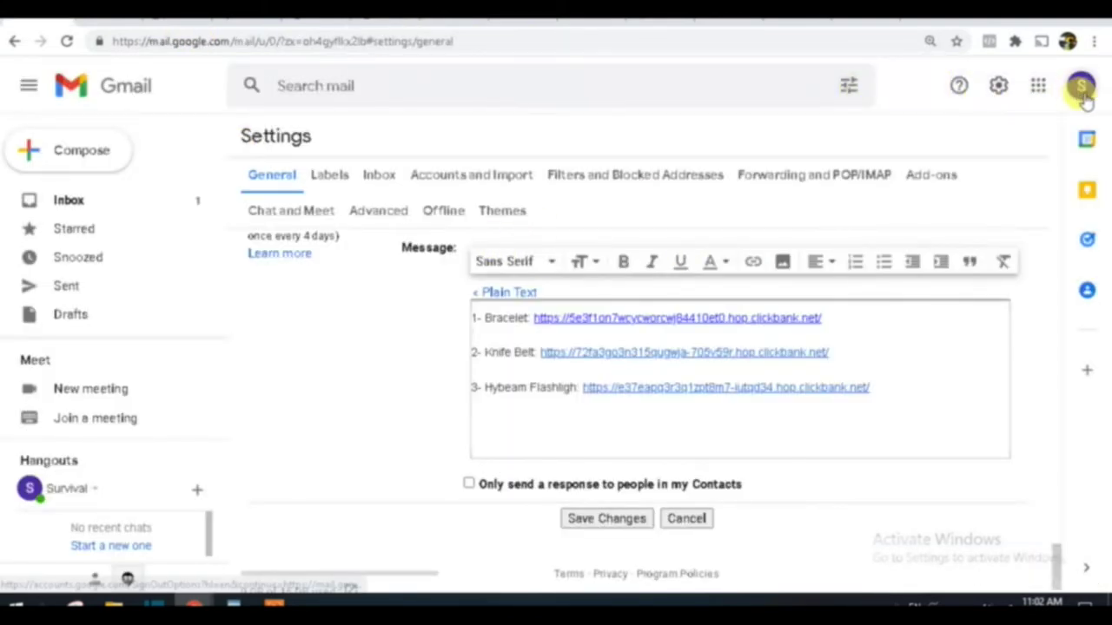
click(1082, 87)
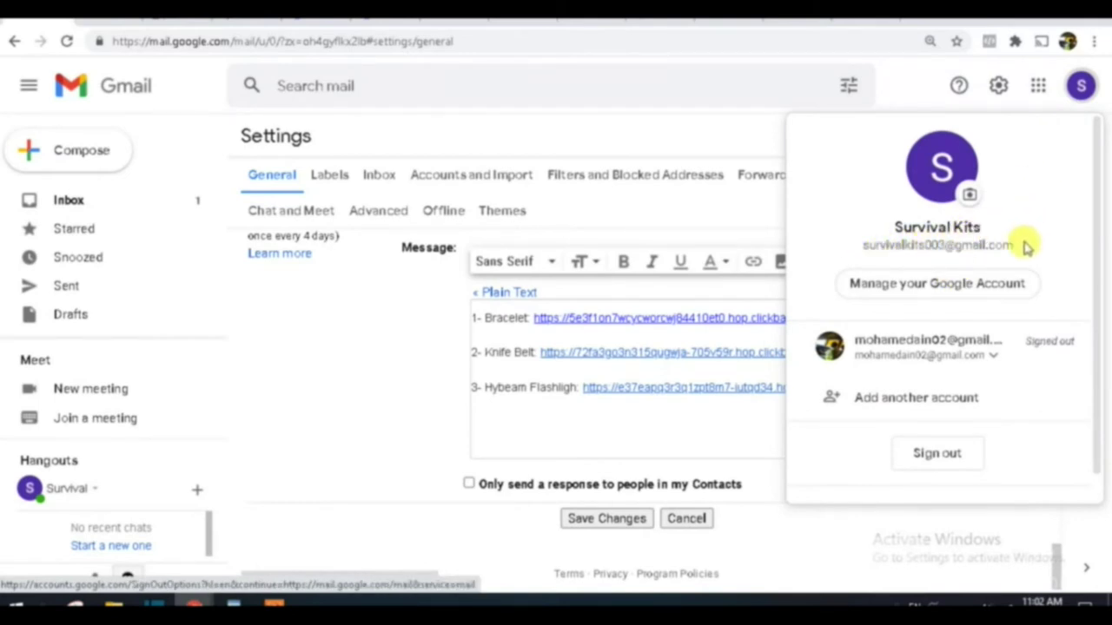
drag(1022, 245, 869, 248)
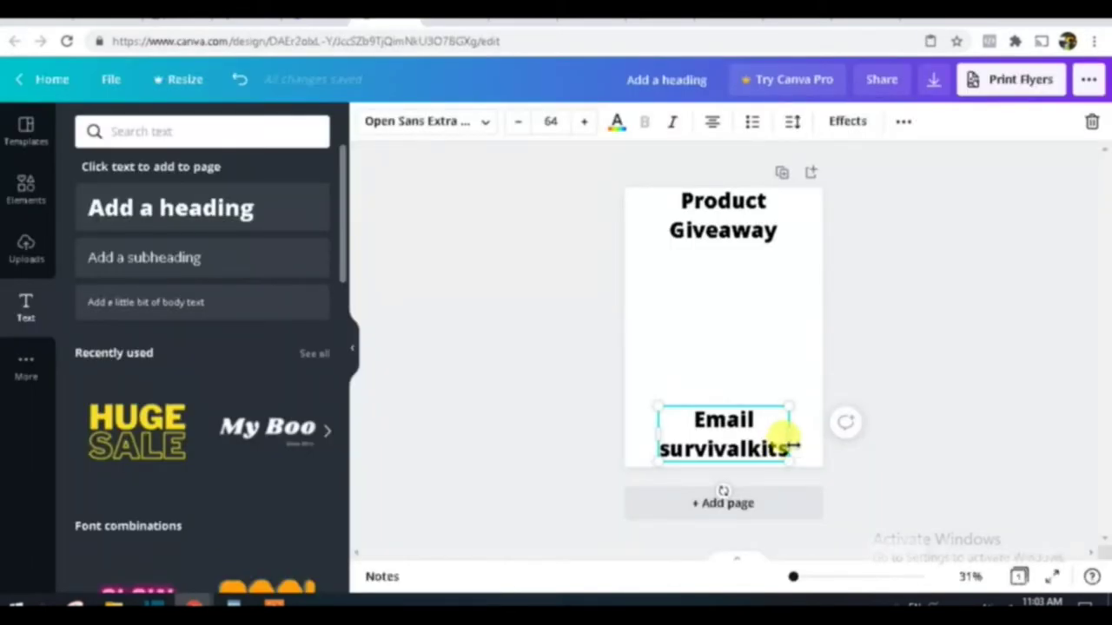
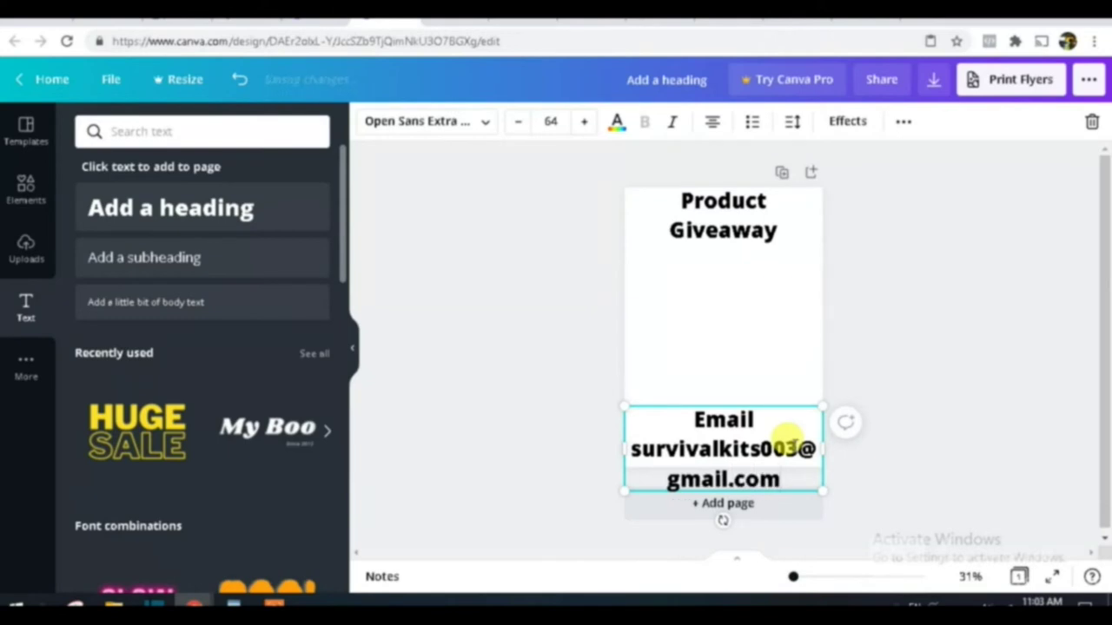
Step: Finish typing the contact e-mail address, then set its text size to 48 and finally 42
drag(789, 478, 676, 426)
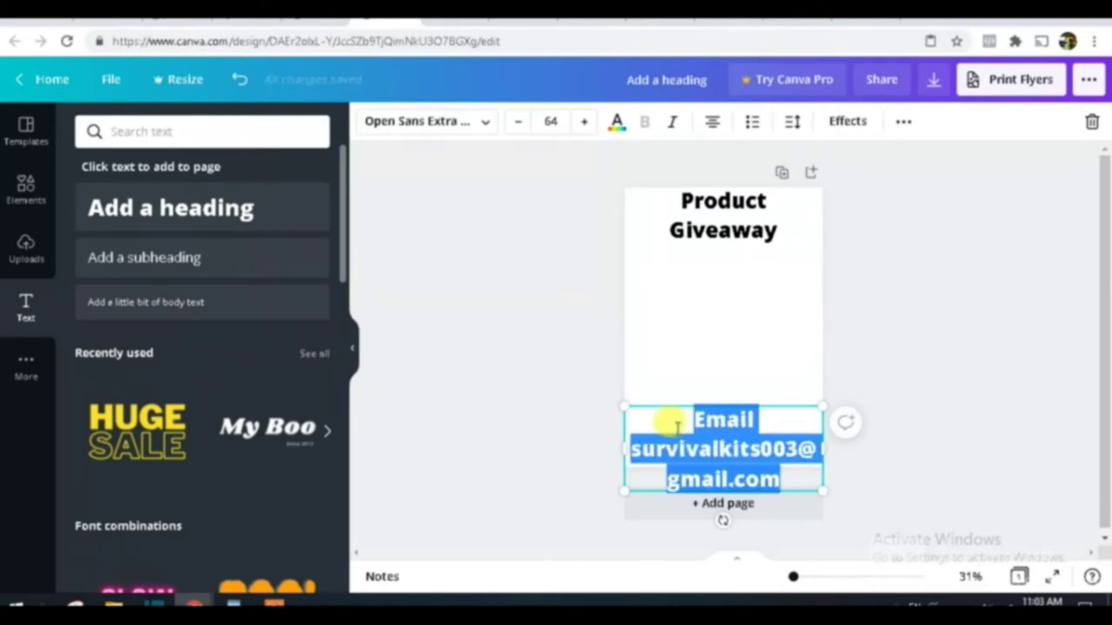
click(550, 120)
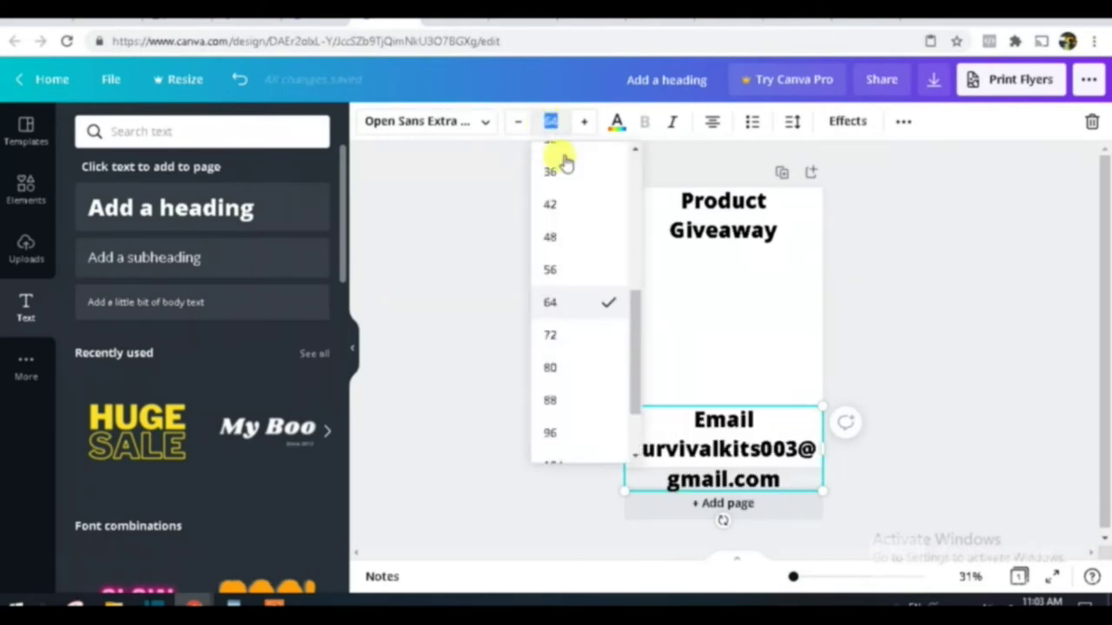
click(567, 239)
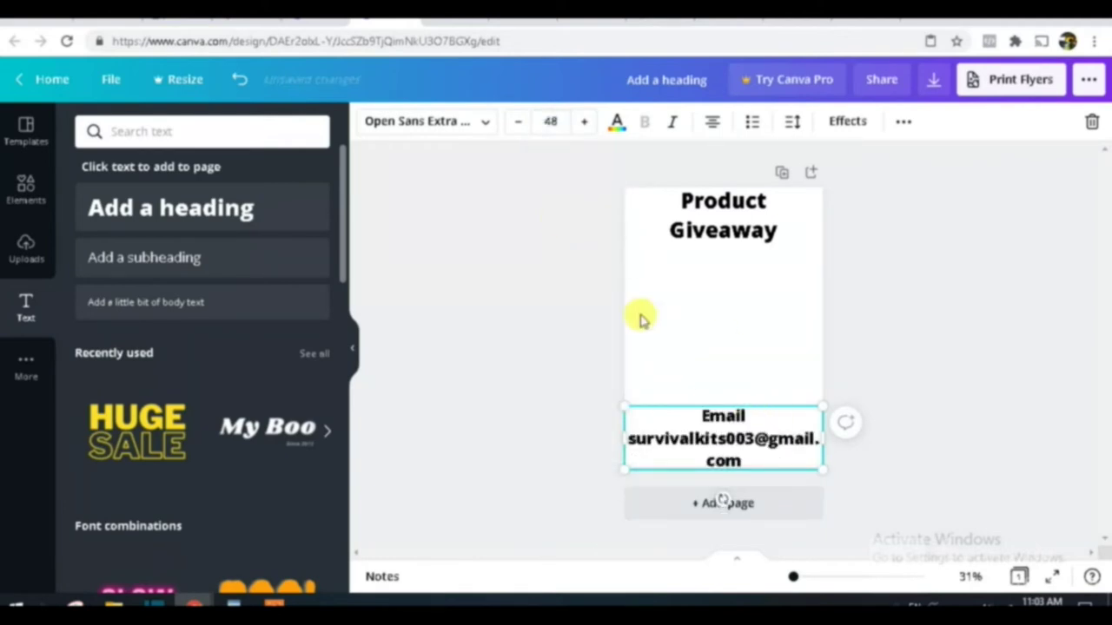
click(551, 120)
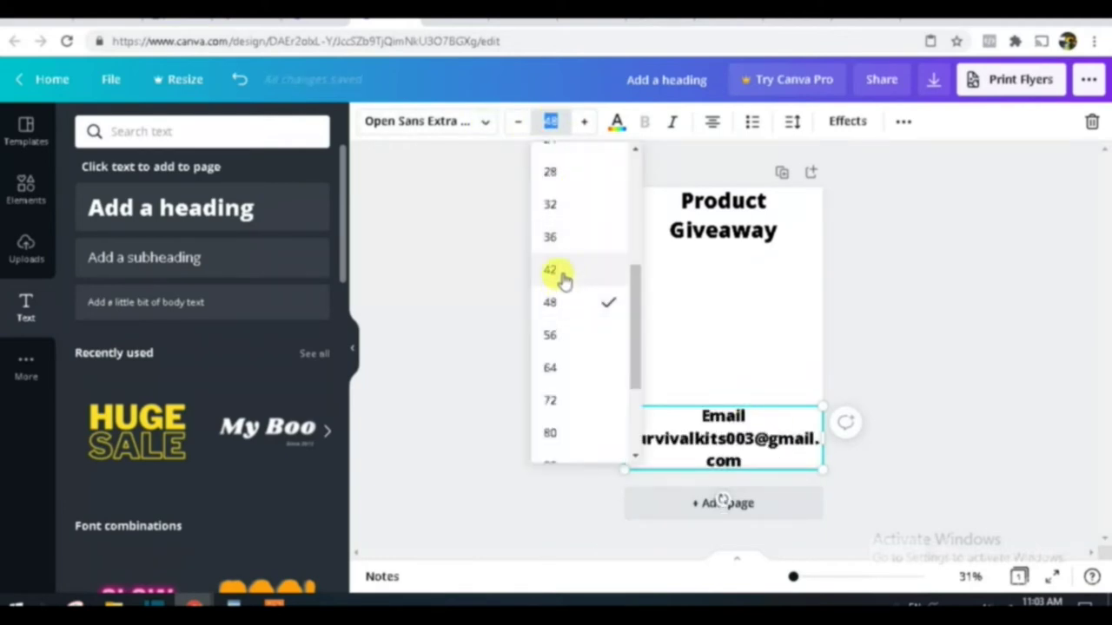
click(563, 277)
click(764, 377)
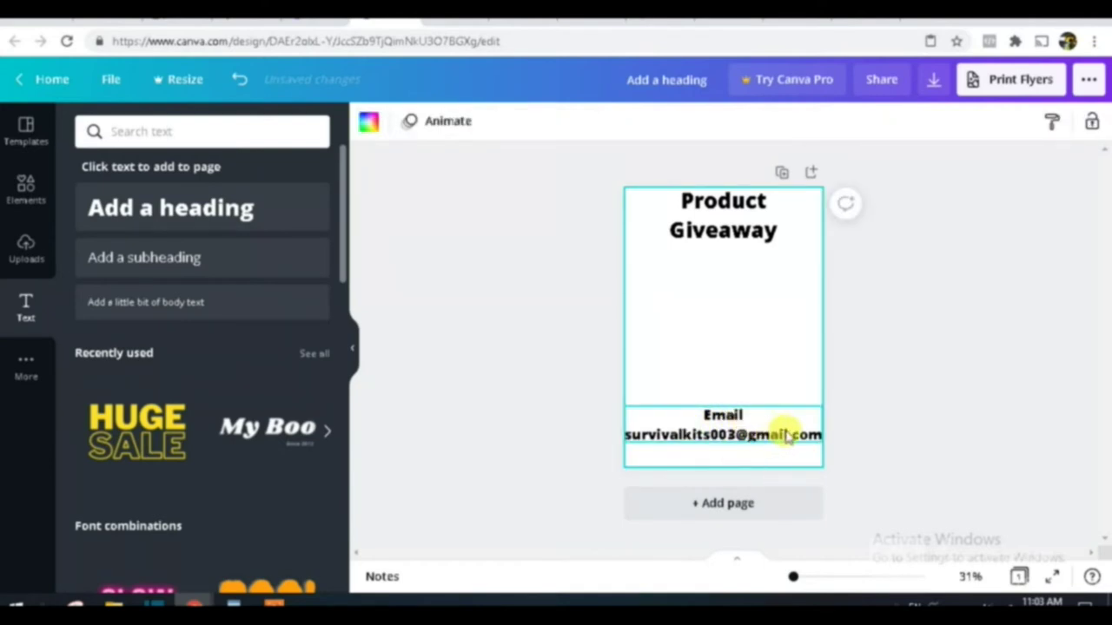
click(816, 437)
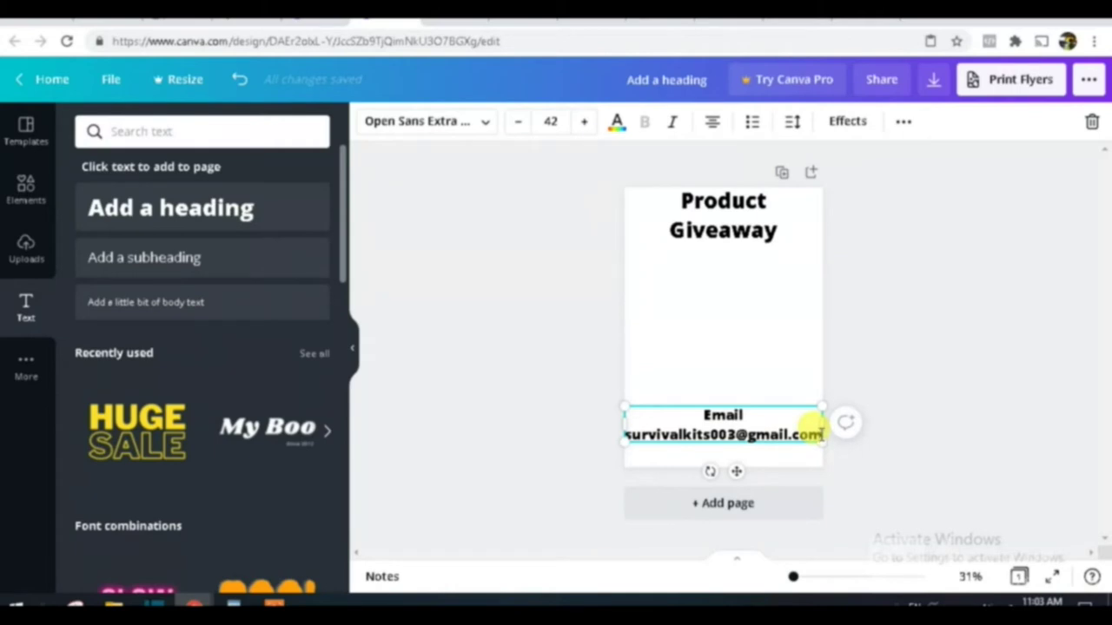
Step: Add a new line reading 'To get this free product' beneath the e-mail address
key(Return)
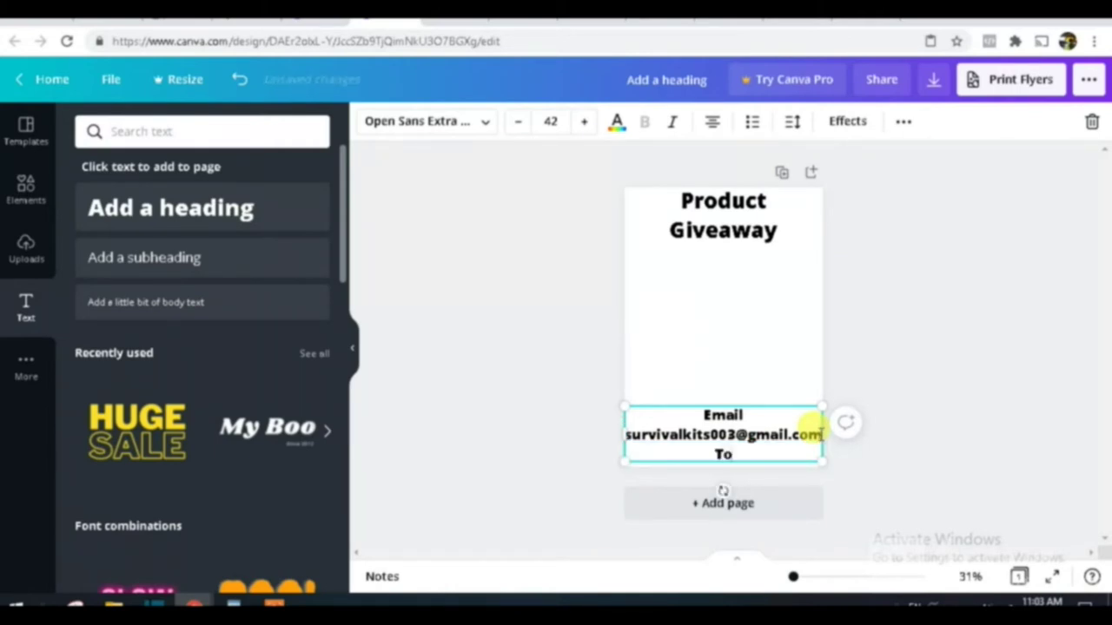
text(To get this f)
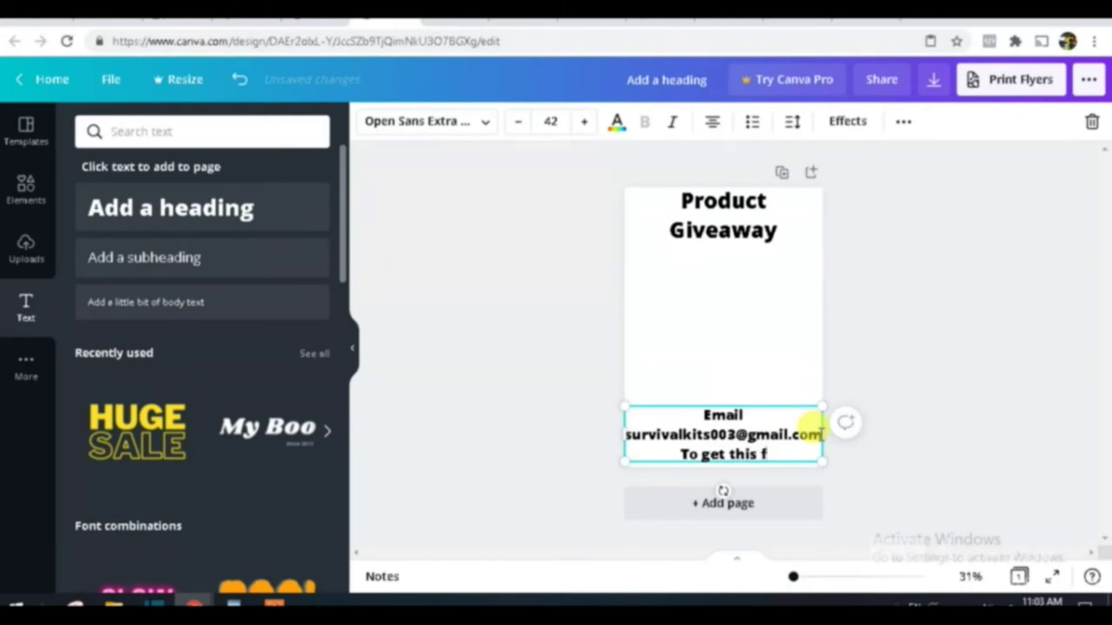
text(ree )
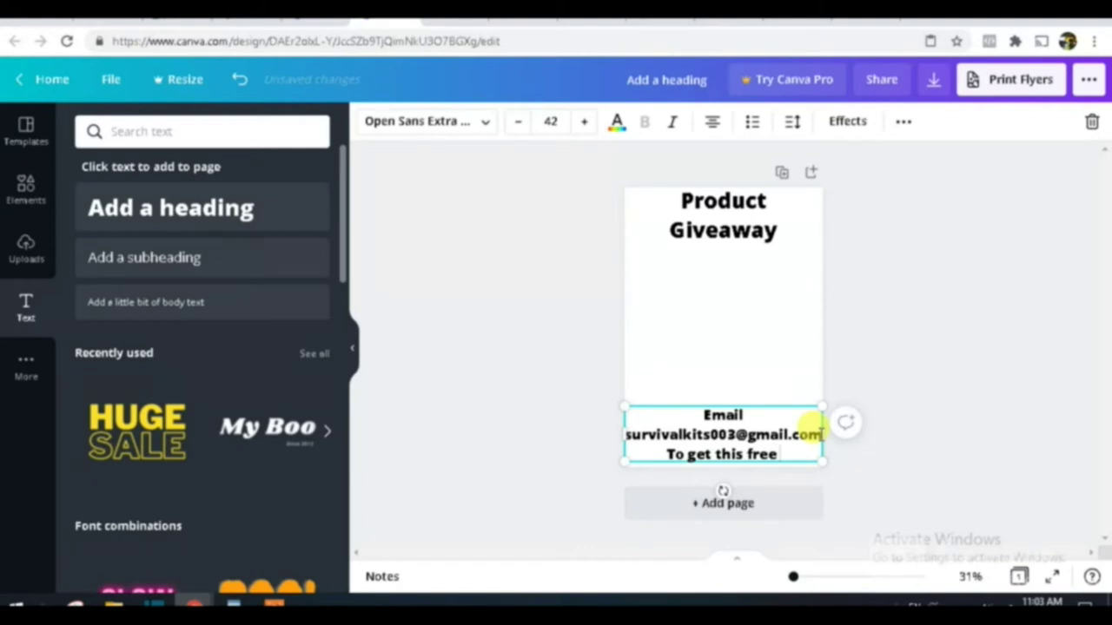
text(product)
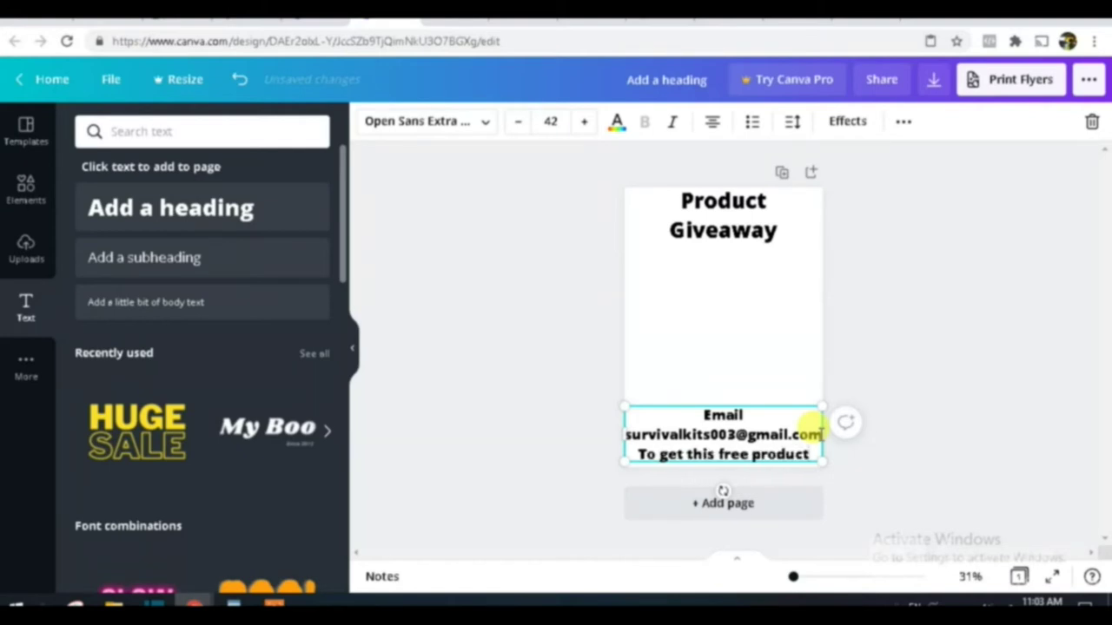
click(532, 379)
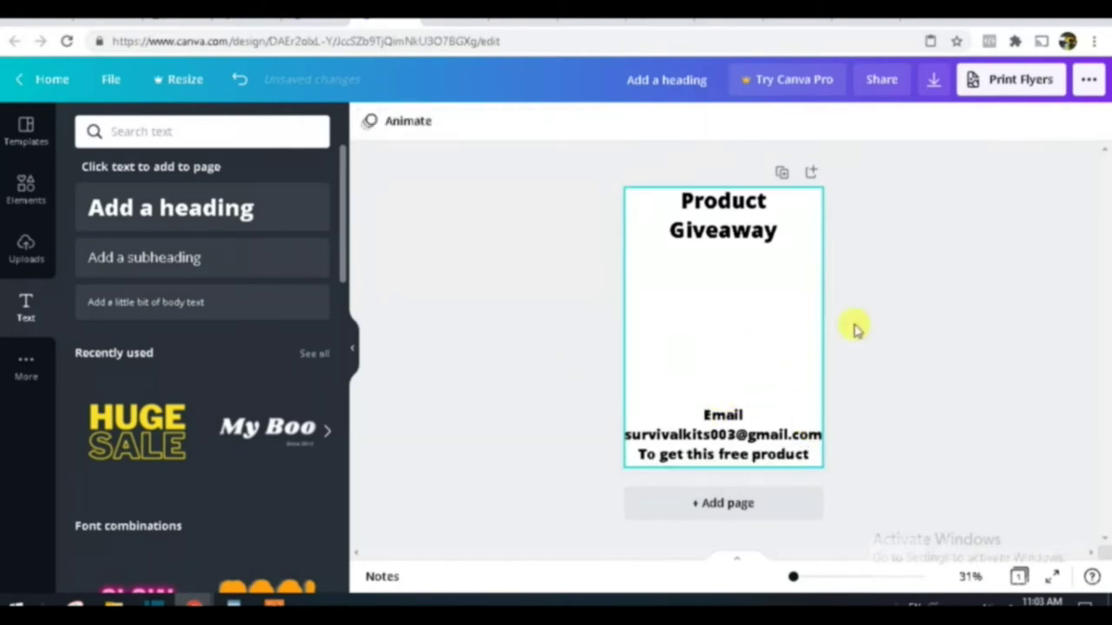
click(734, 236)
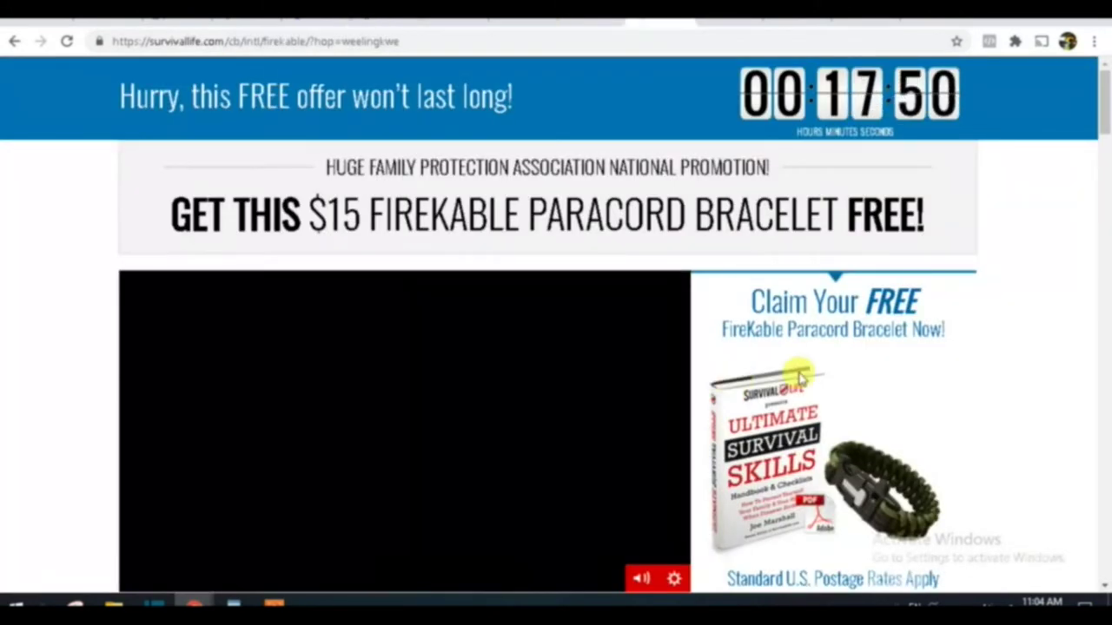
Step: Scroll the FireKable bracelet offer page down to the book-and-bracelet image
scroll(794, 373, down, 2)
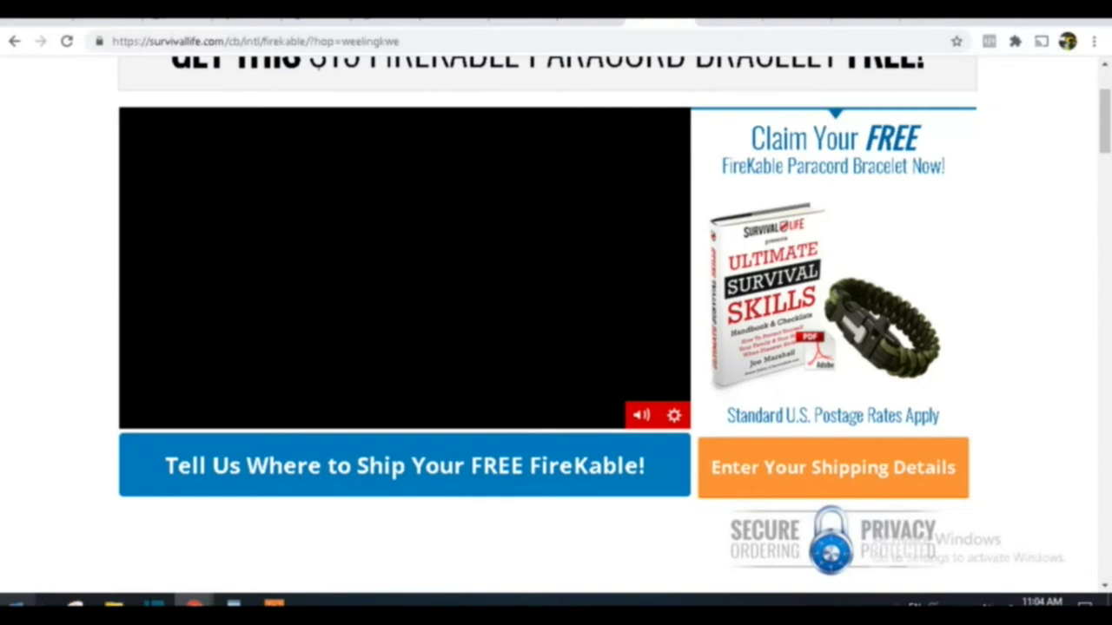
Step: Take a new Snipping Tool snip of the survival book and bracelet image
click(74, 601)
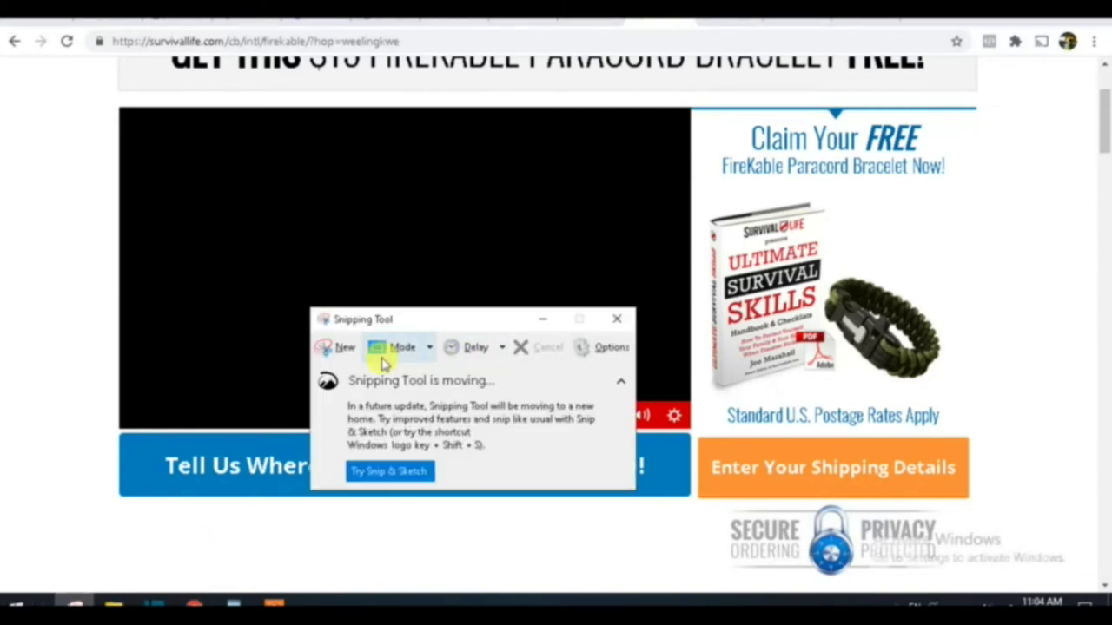
click(337, 348)
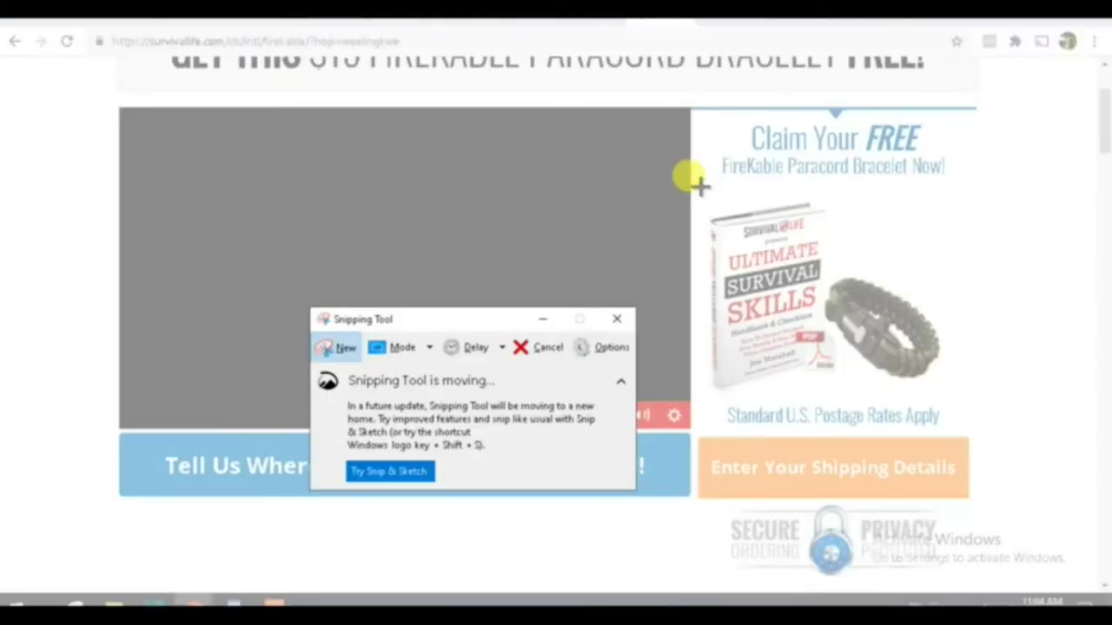
drag(700, 186, 943, 394)
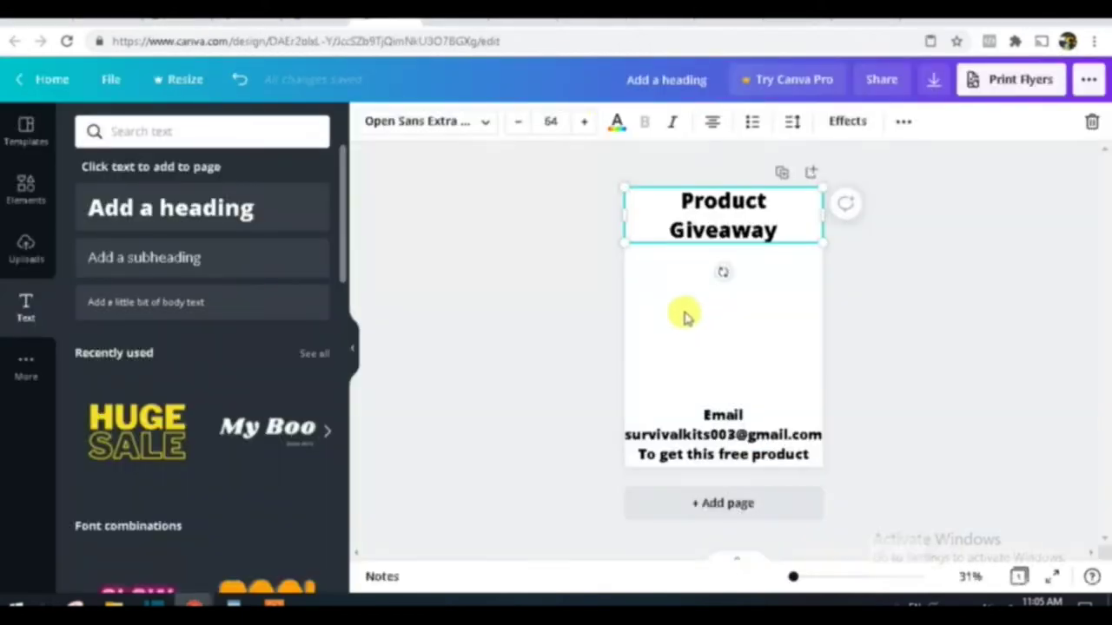
Step: Paste the book-and-bracelet snip into the flyer and enlarge it above the Email block
right_click(686, 315)
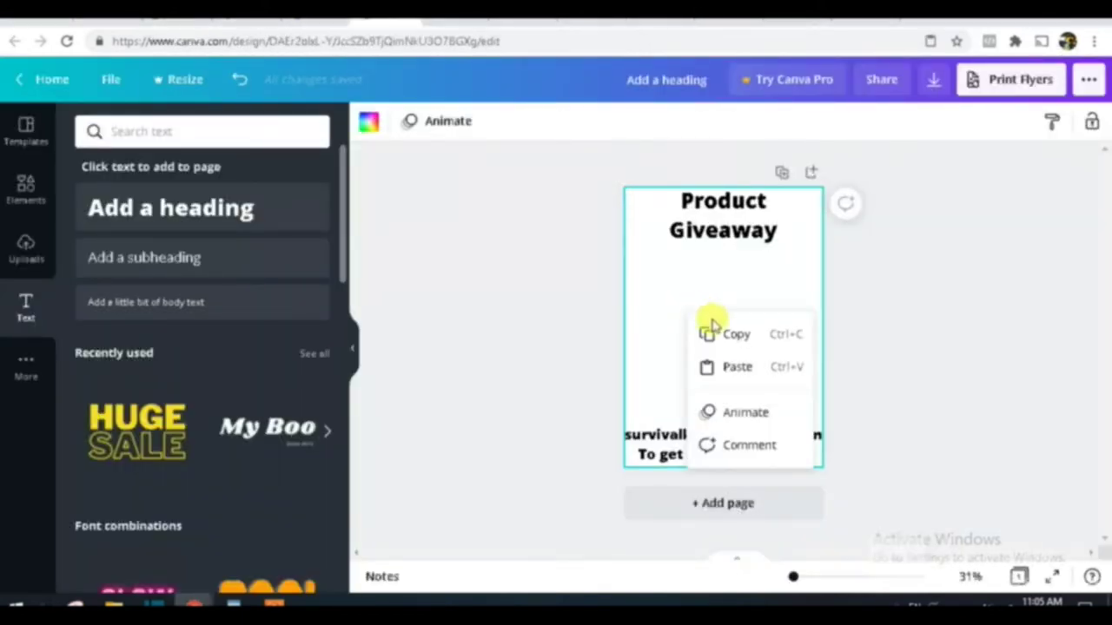
click(737, 368)
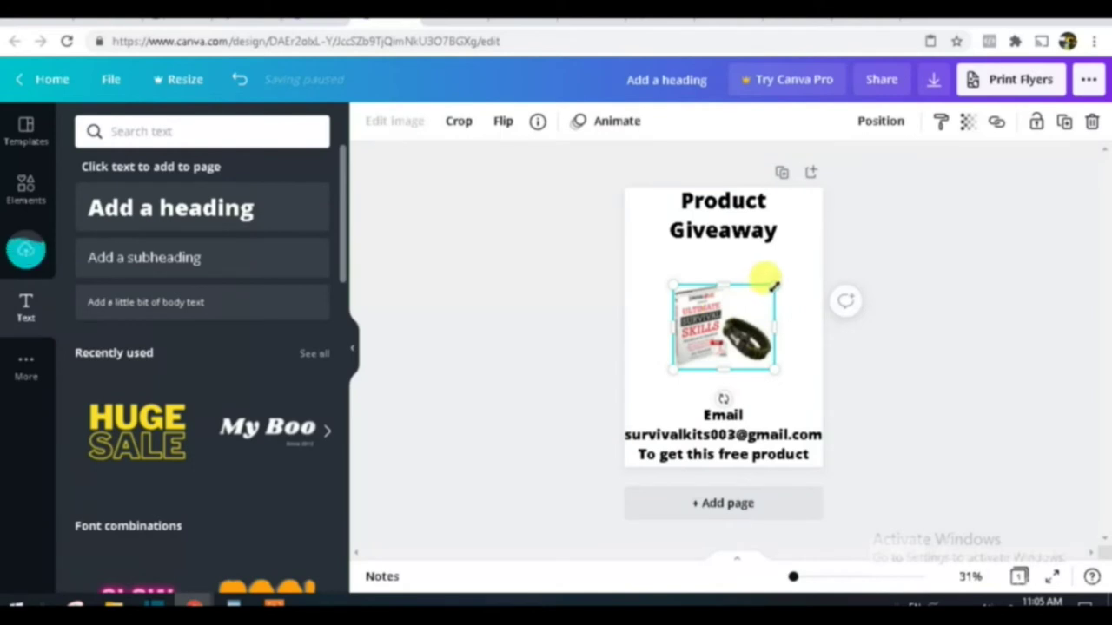
drag(774, 285, 812, 253)
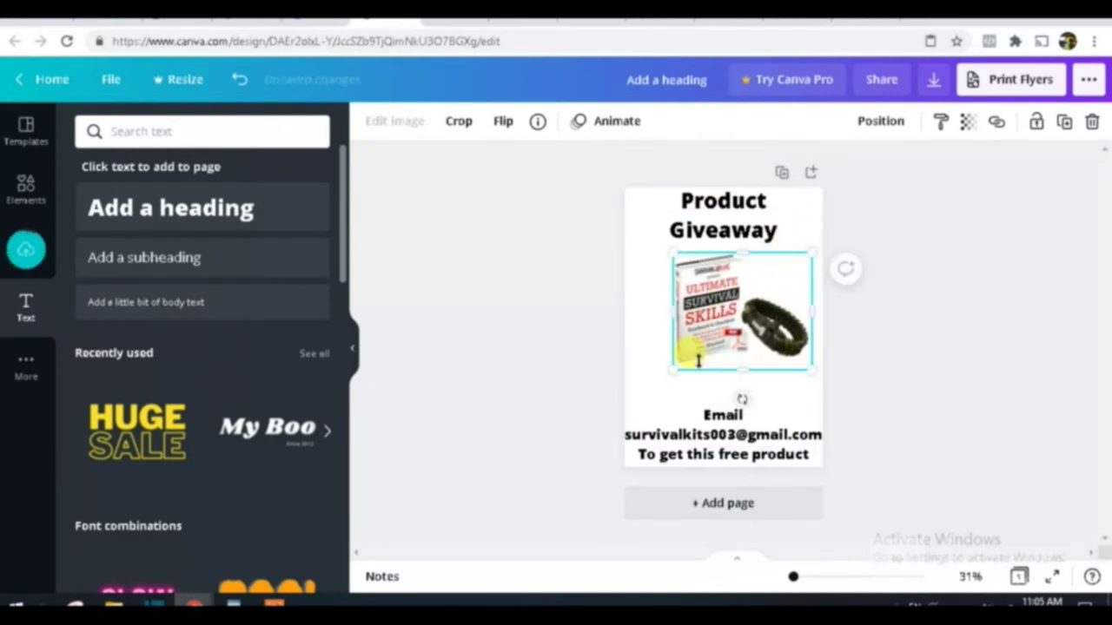
drag(672, 368, 644, 393)
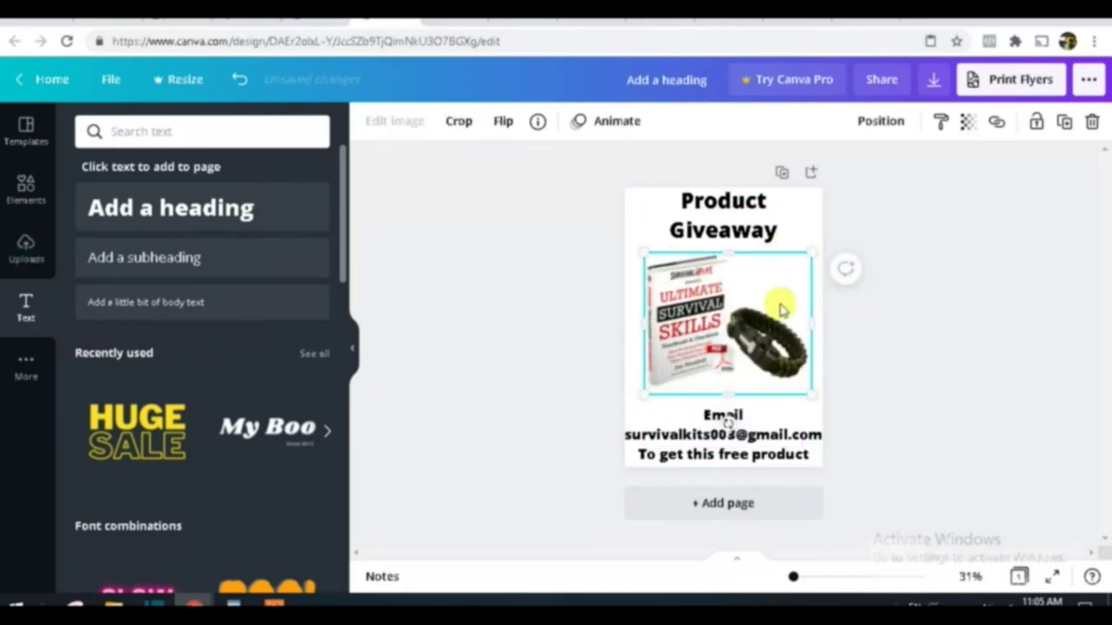
drag(818, 249, 823, 244)
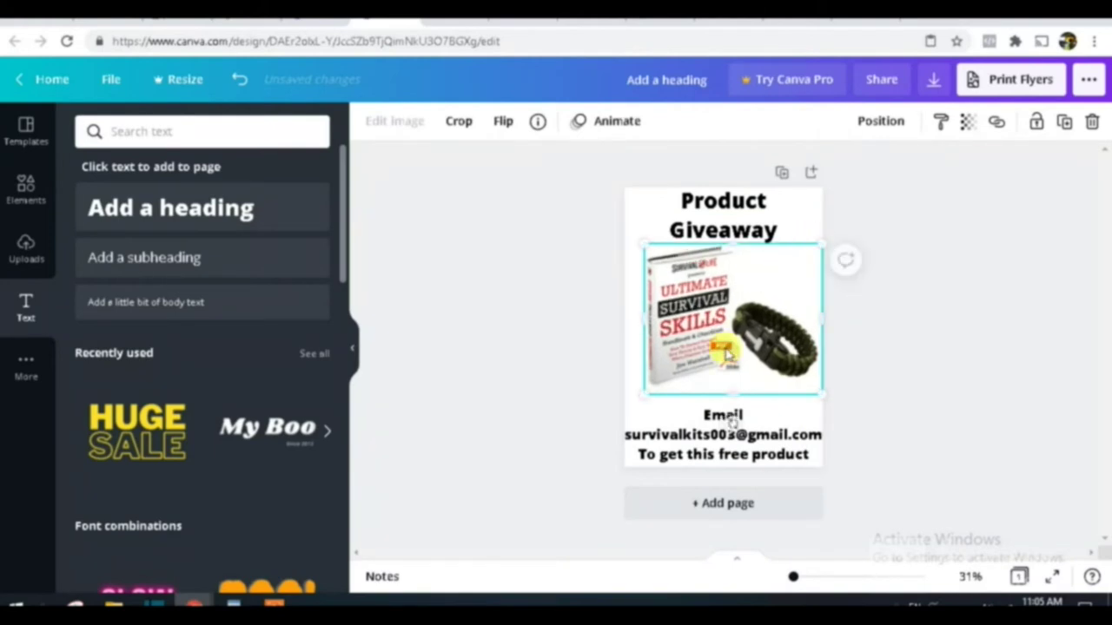
drag(734, 397, 735, 405)
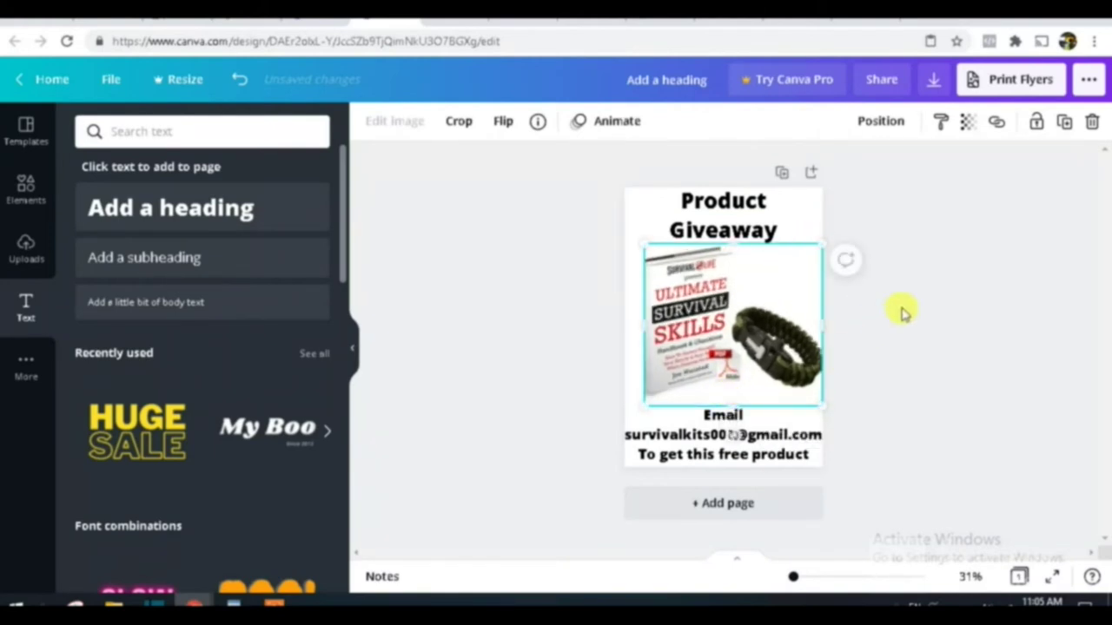
click(912, 312)
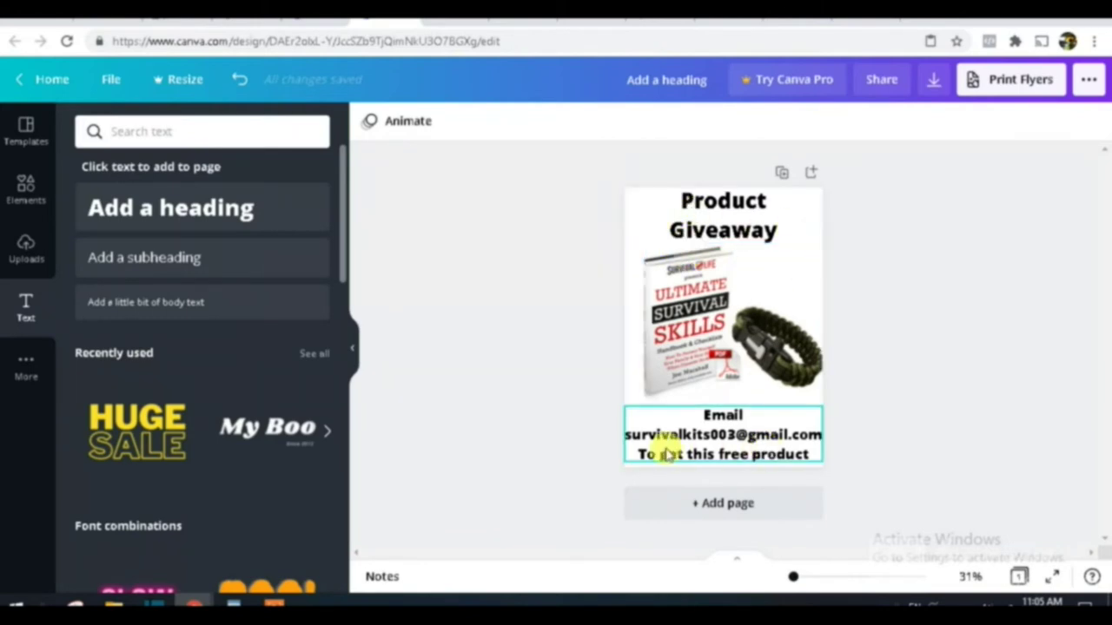
Step: Make the Product Giveaway heading violet
click(654, 219)
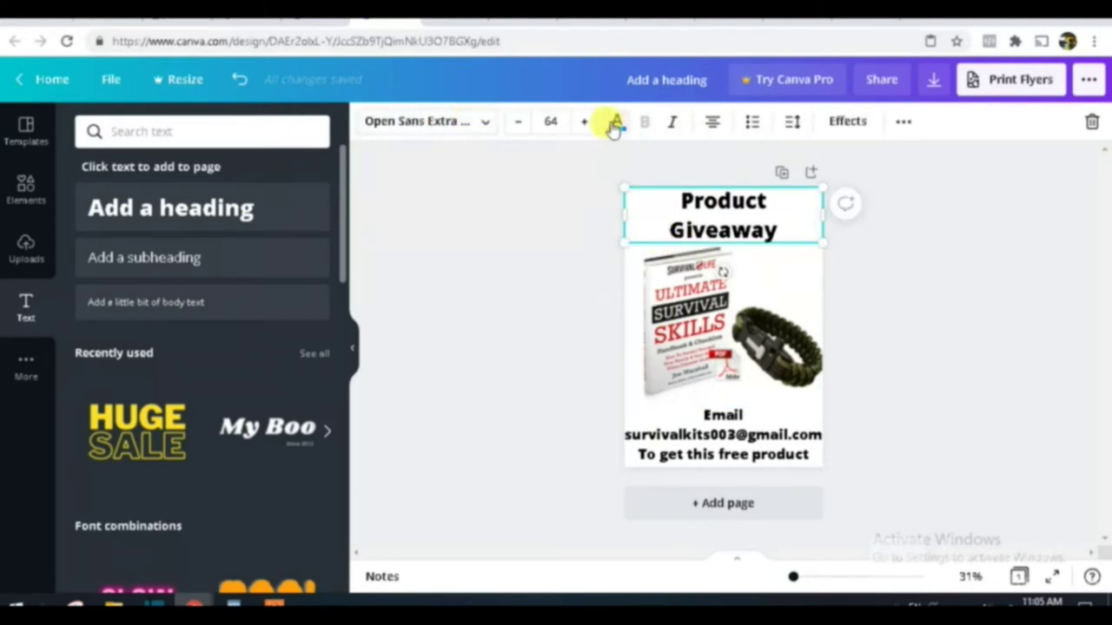
click(615, 125)
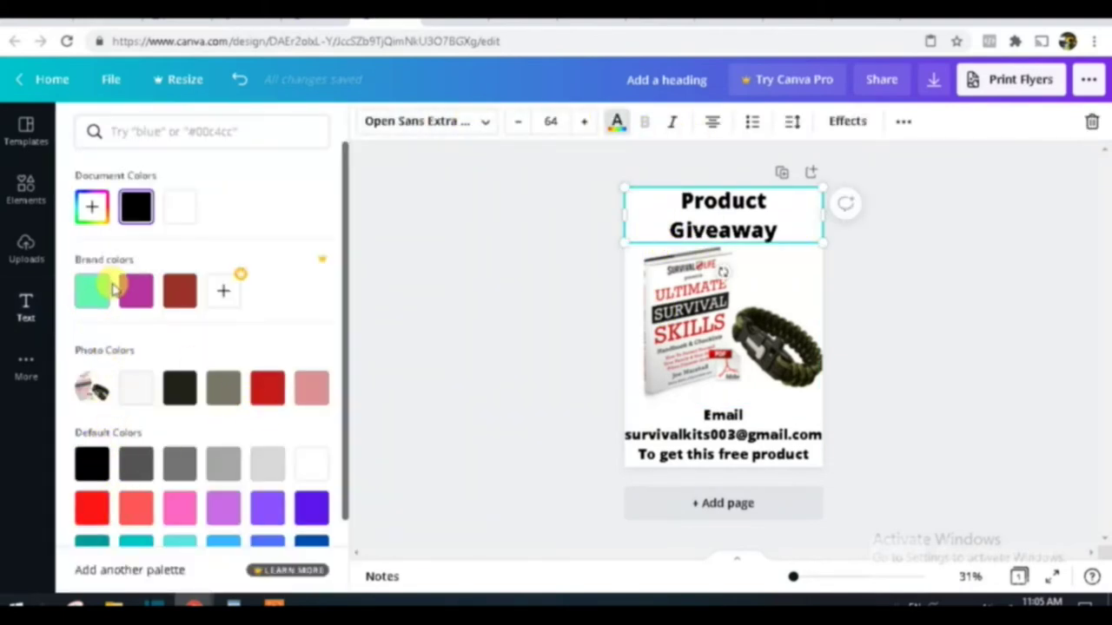
click(311, 508)
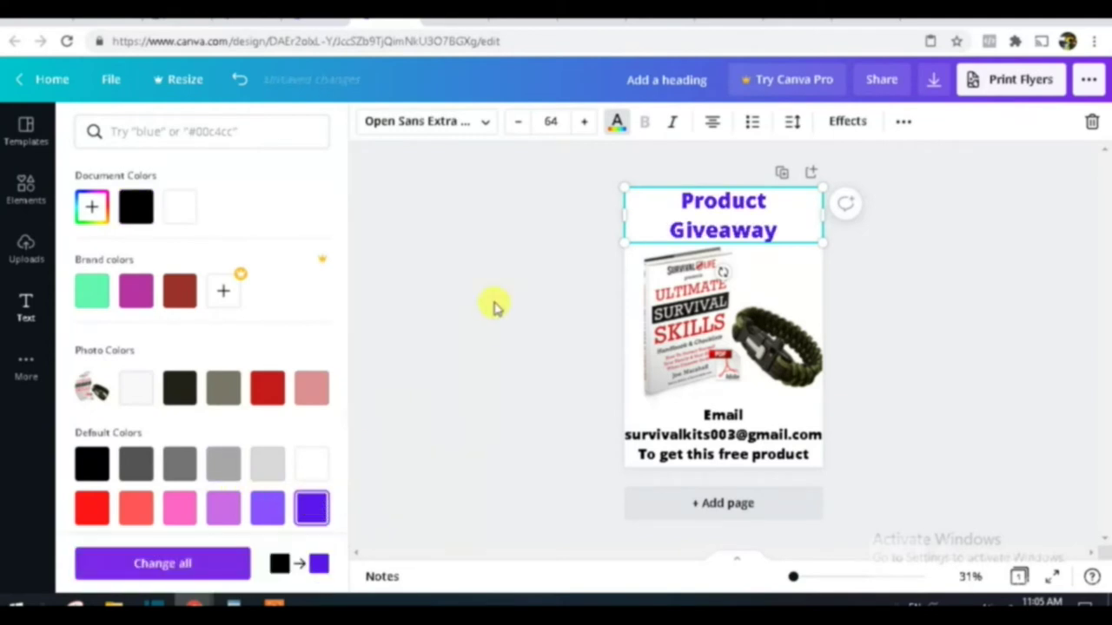
click(727, 417)
Step: Colour the Email text block grass green after trying cobalt blue
click(729, 437)
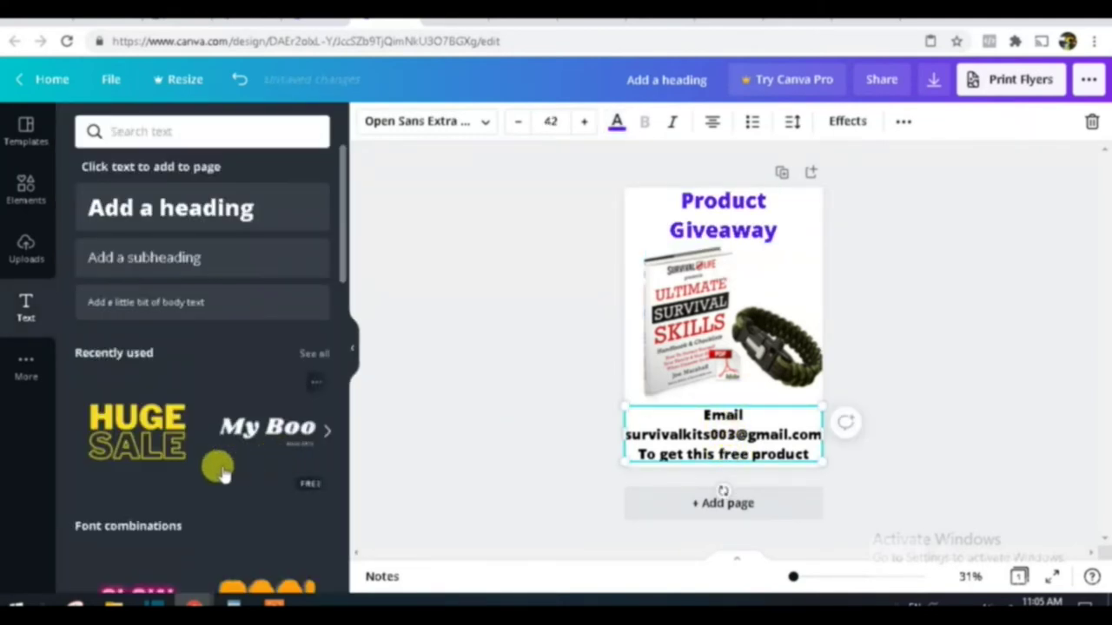
click(615, 123)
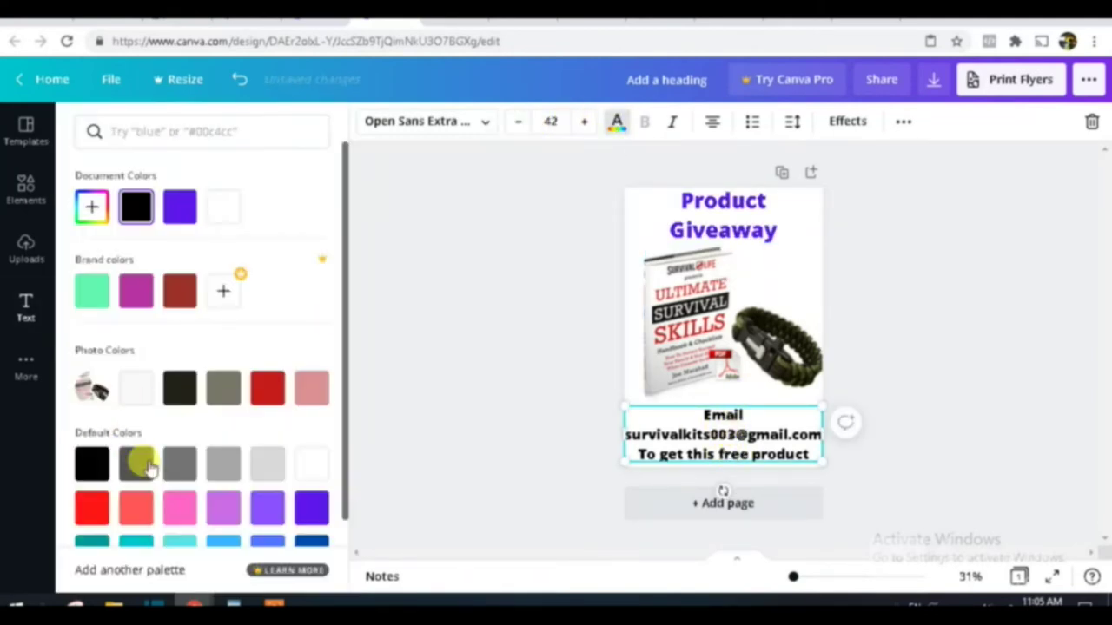
click(699, 418)
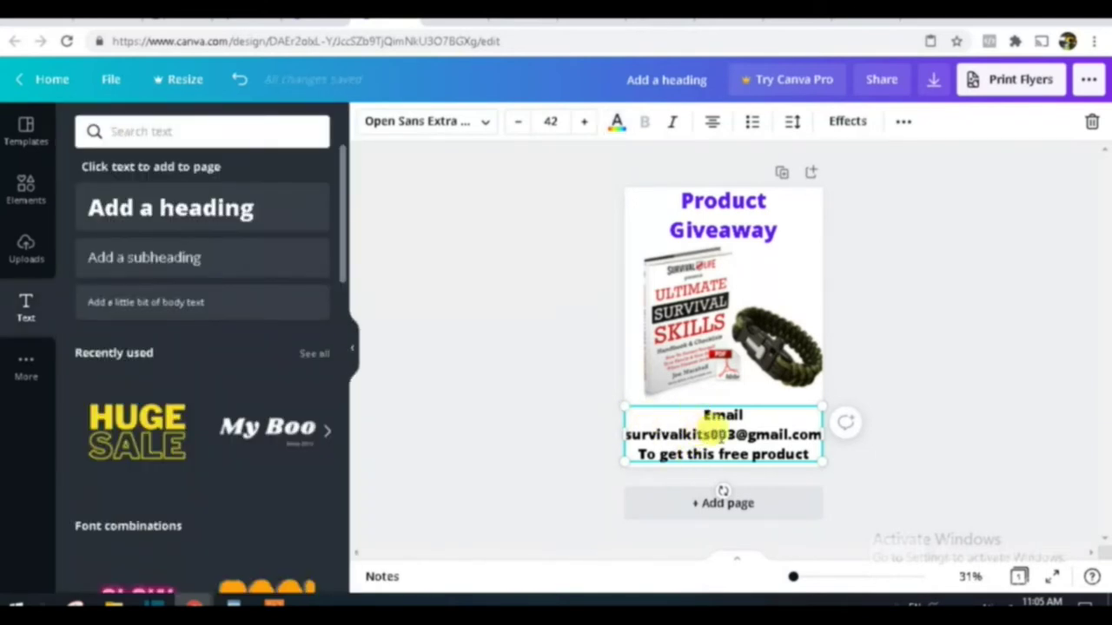
click(618, 123)
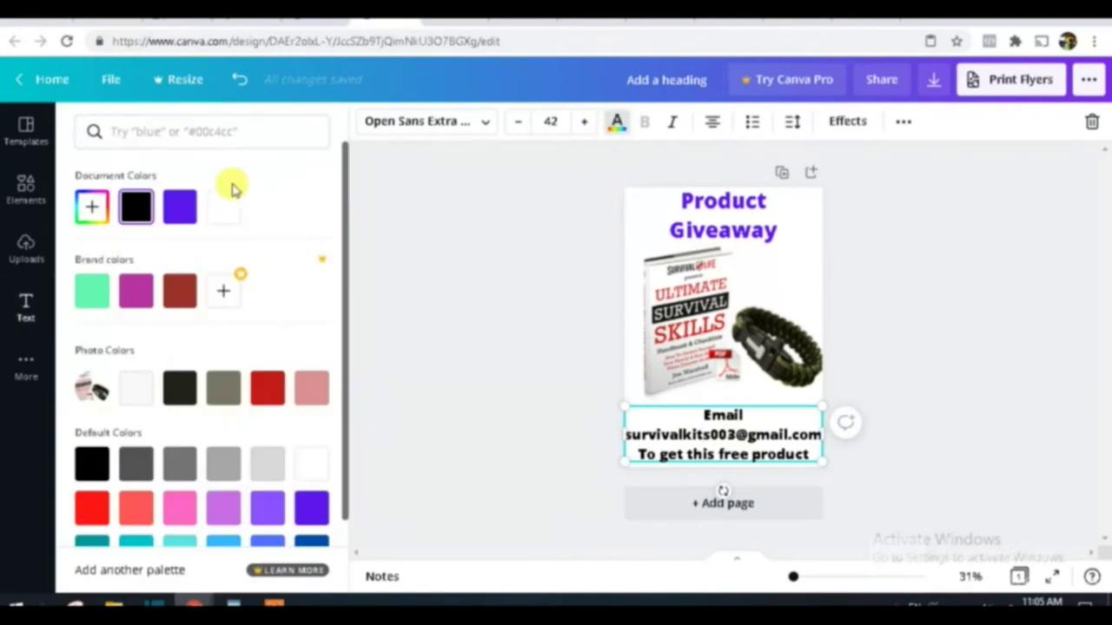
scroll(296, 434, down, 1)
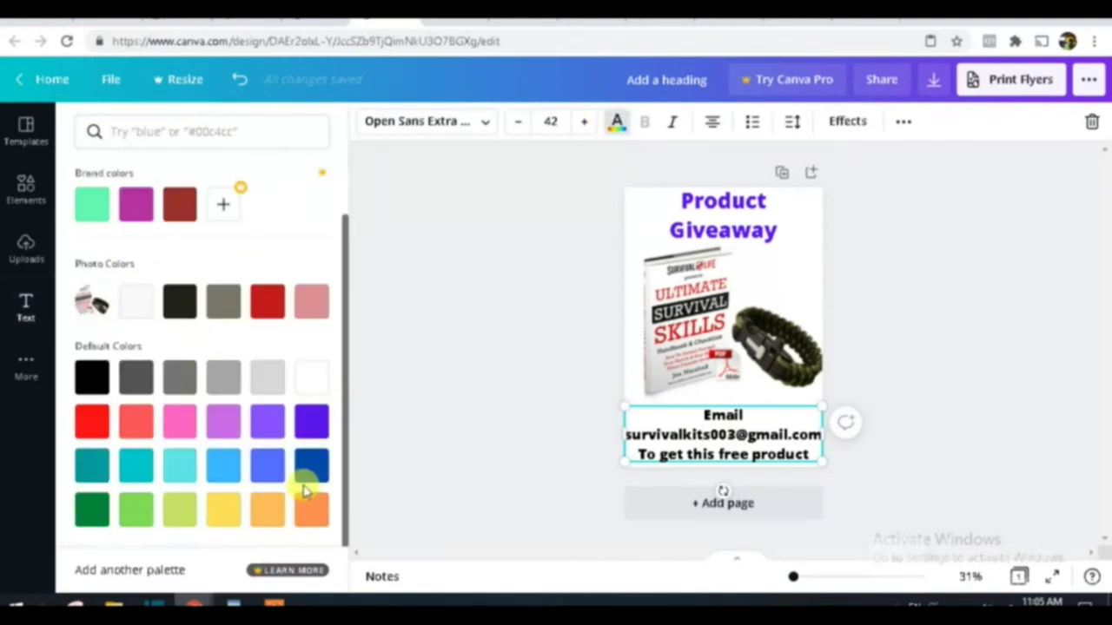
click(313, 469)
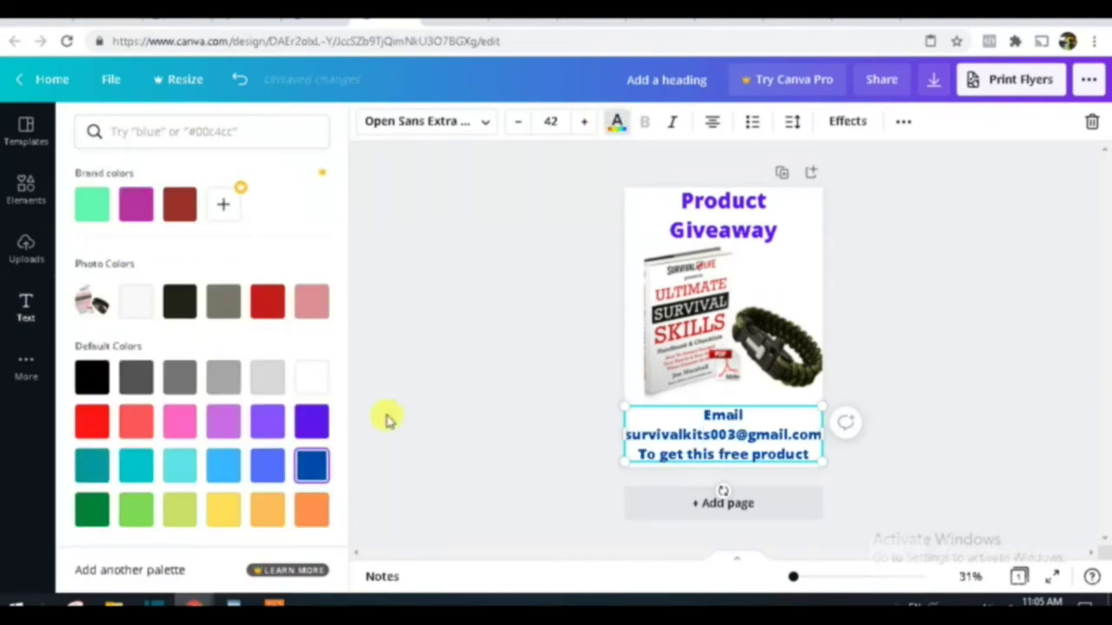
click(137, 511)
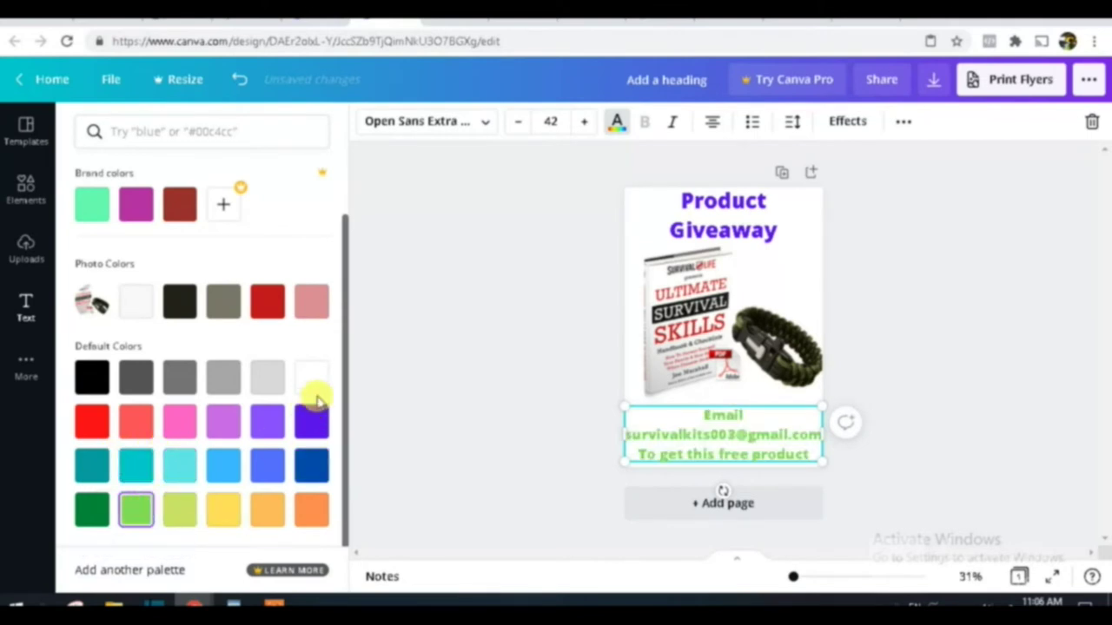
click(437, 358)
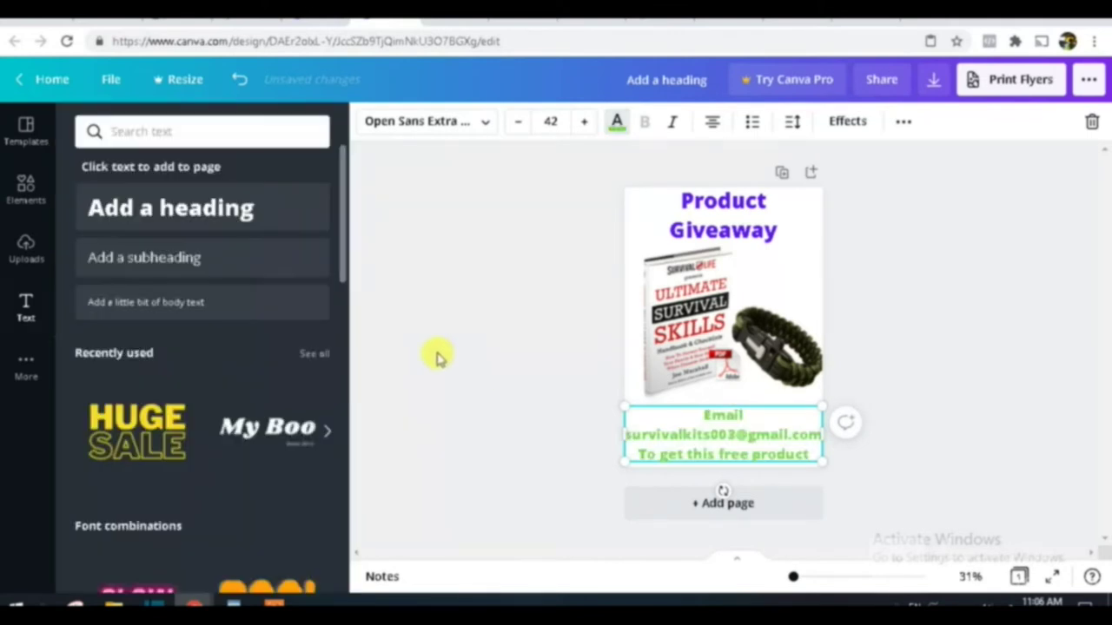
click(786, 277)
click(817, 228)
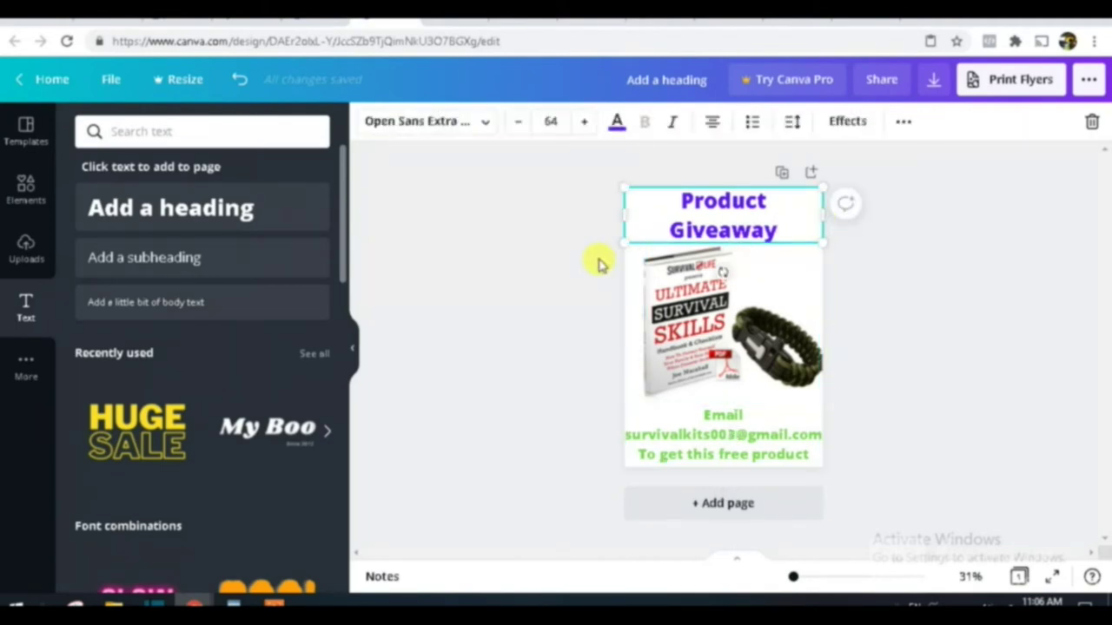
Step: Download the flyer as a 1414 × 2000 px PNG instead of PDF Print
click(476, 254)
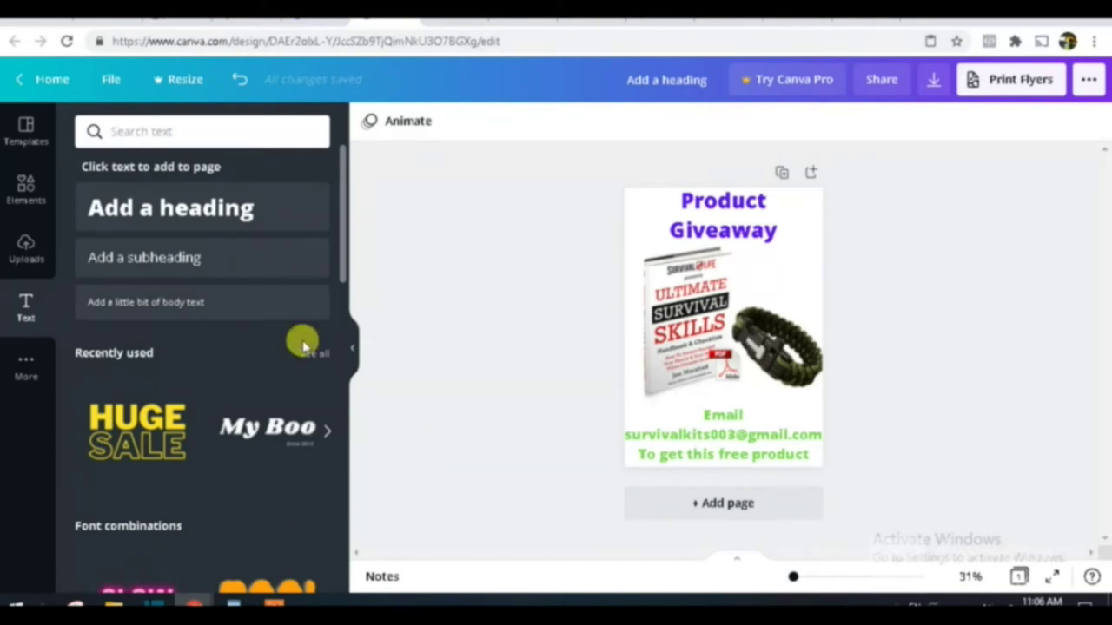
click(1089, 81)
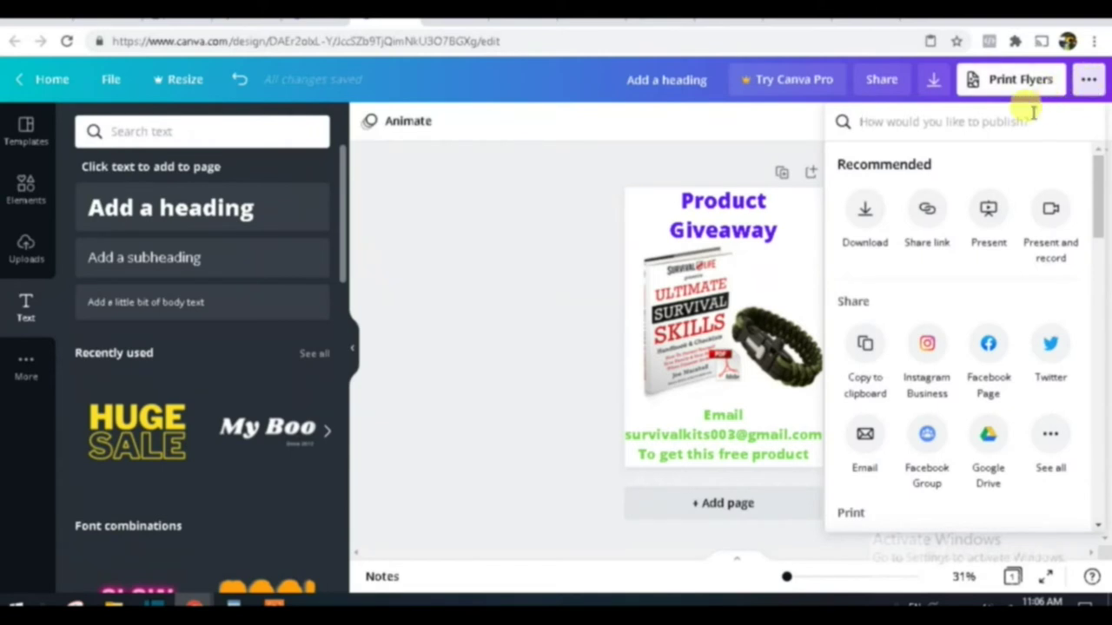
click(865, 213)
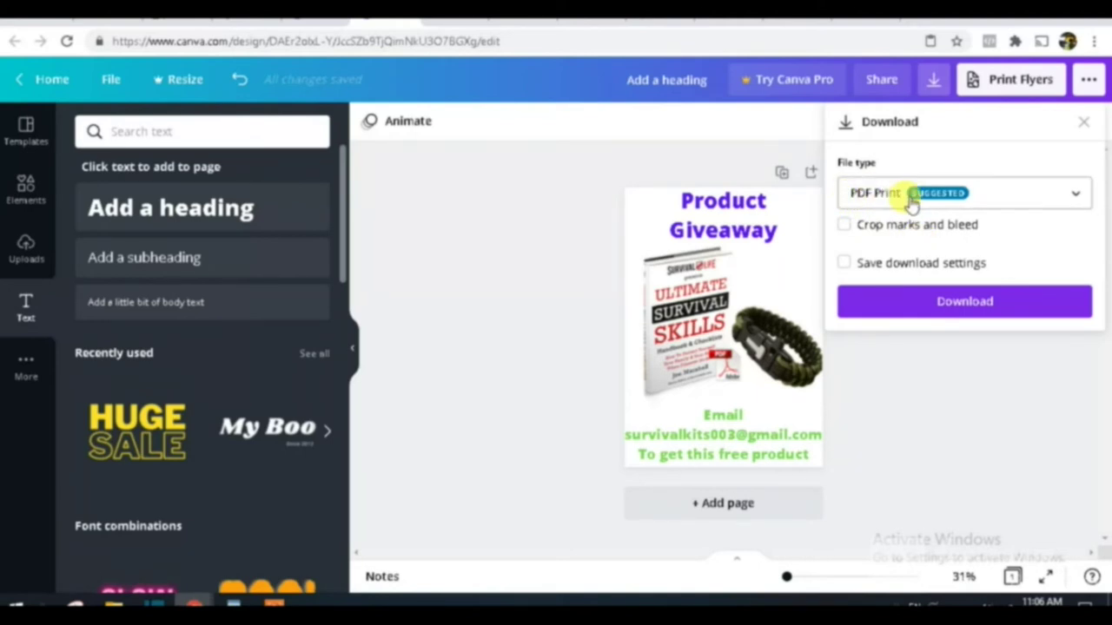
click(991, 195)
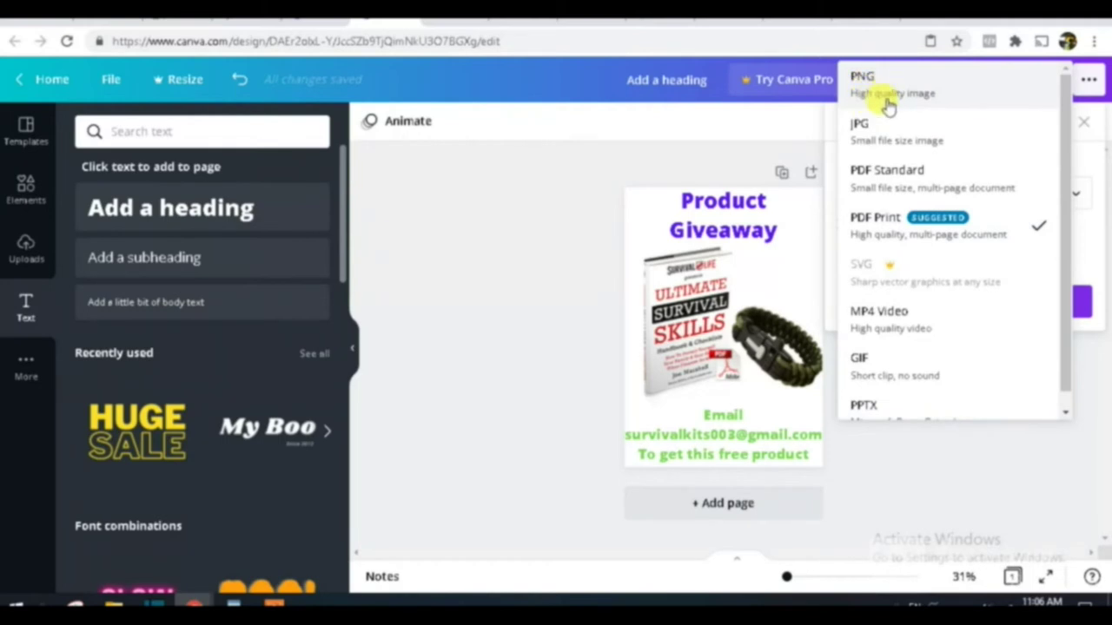
click(895, 98)
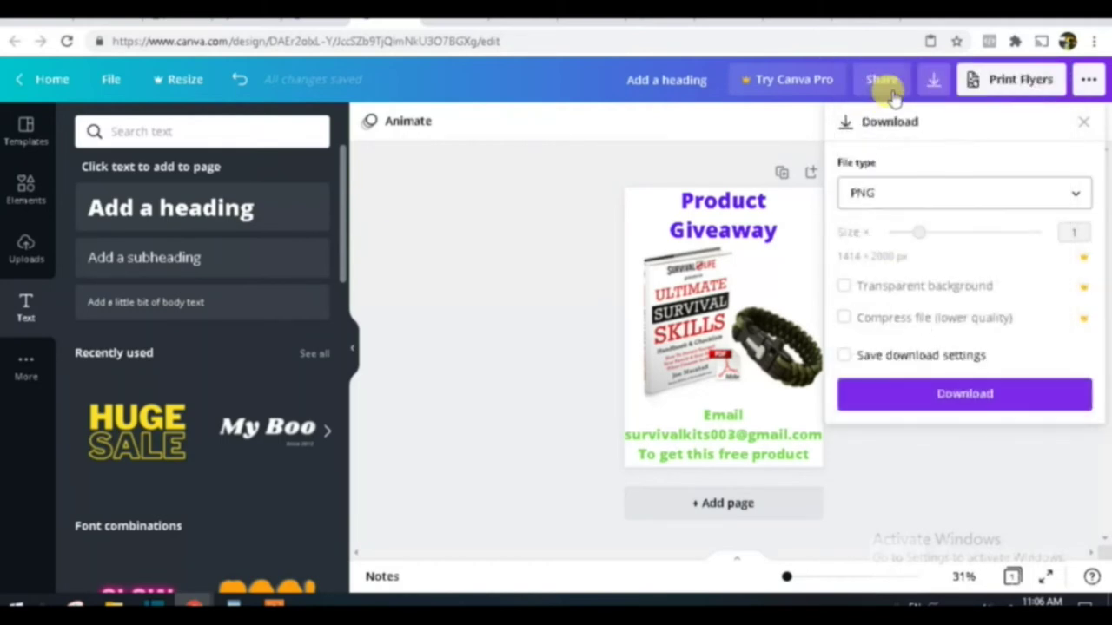
click(971, 396)
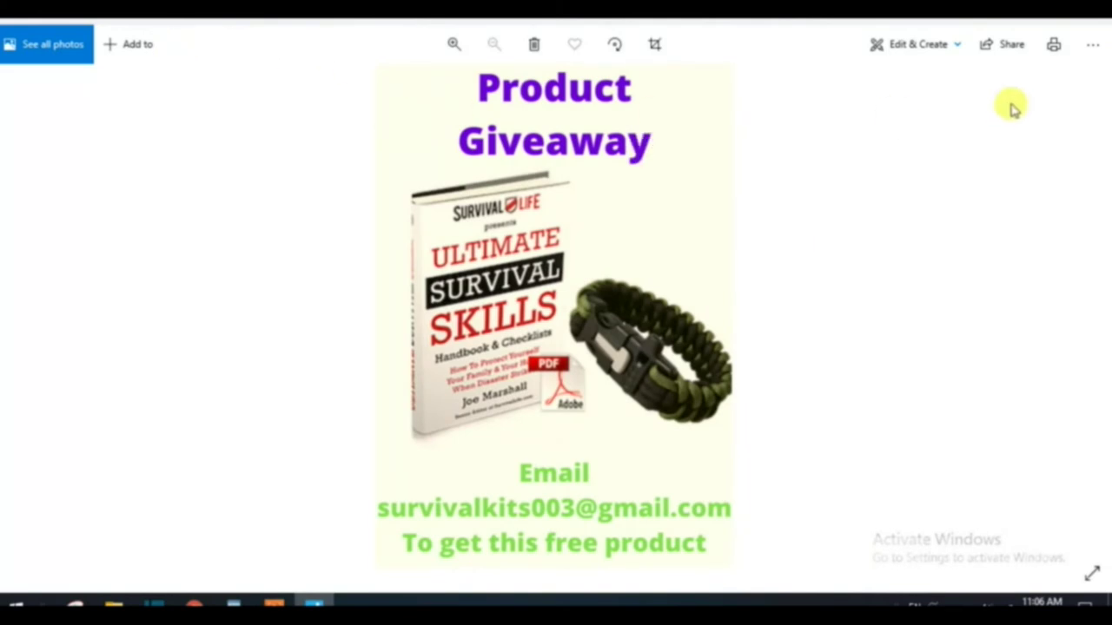
Step: Save a copy of the flyer to the Desktop under the name 'brac'
click(1092, 48)
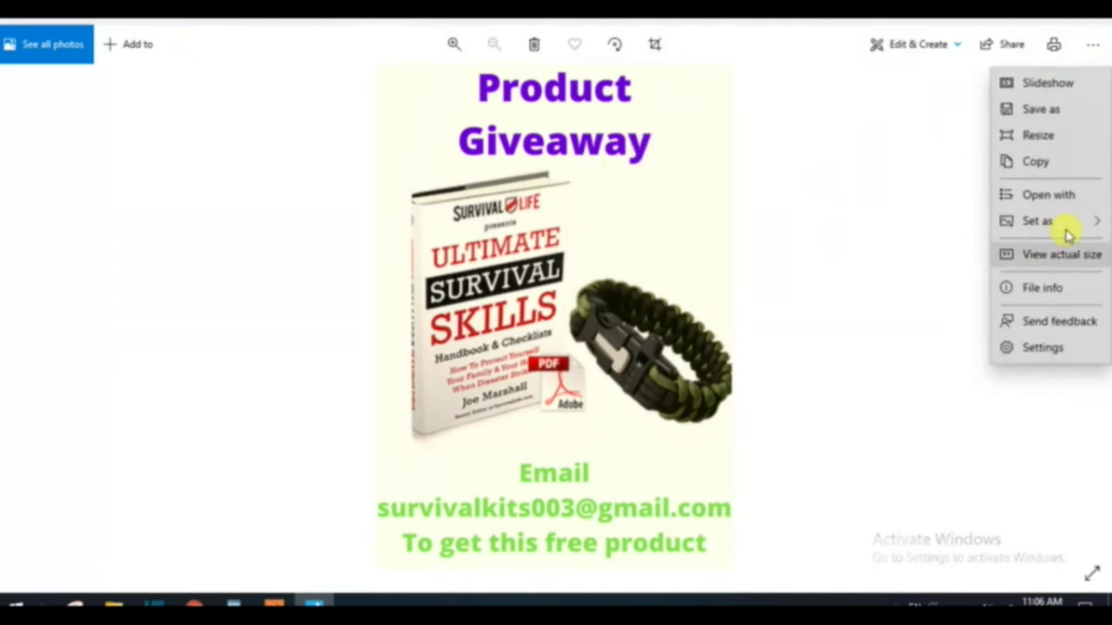
click(1062, 111)
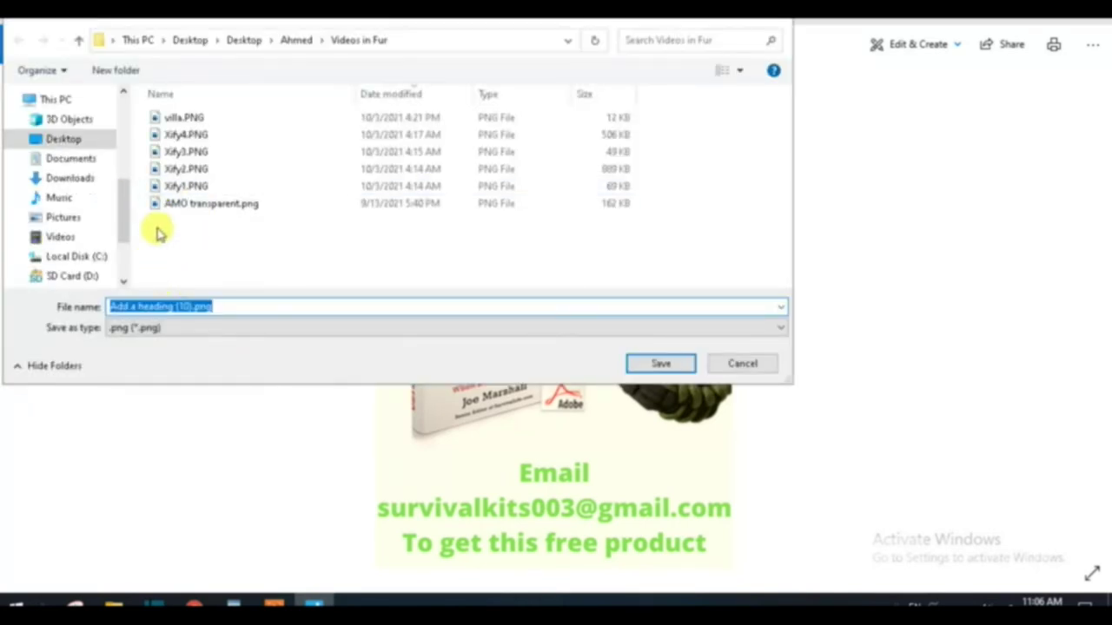
scroll(117, 126, up, 3)
click(65, 127)
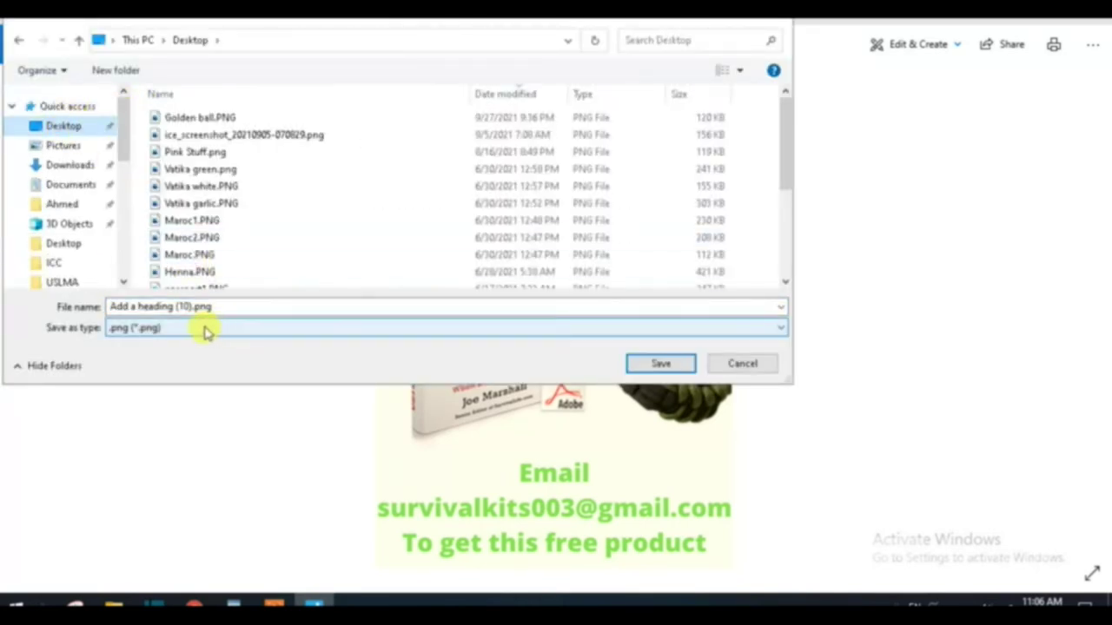
click(228, 307)
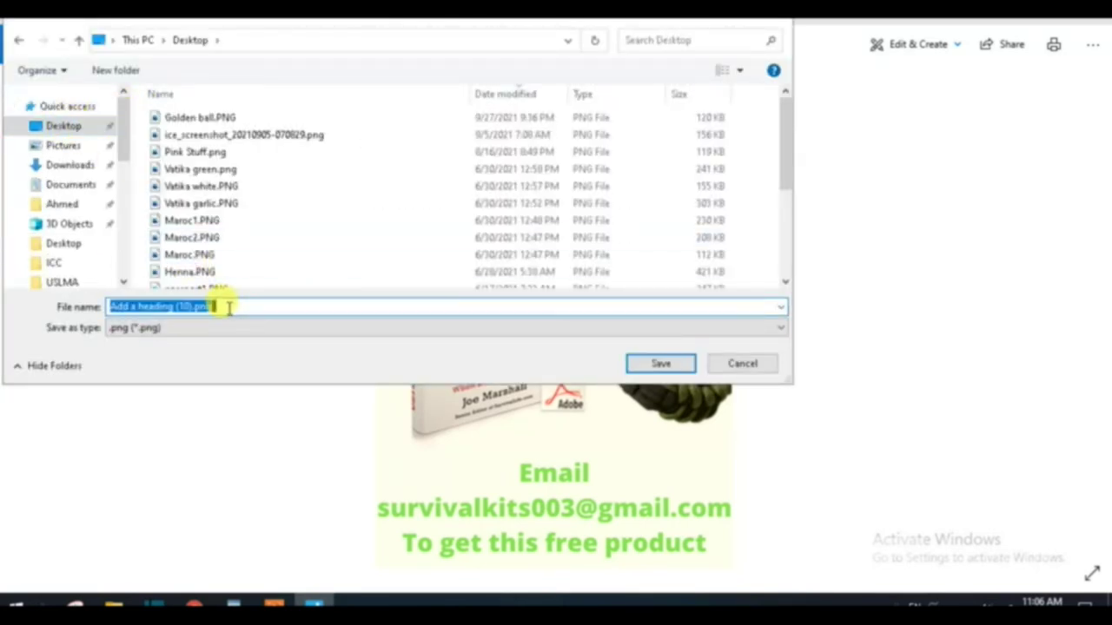
text(brace)
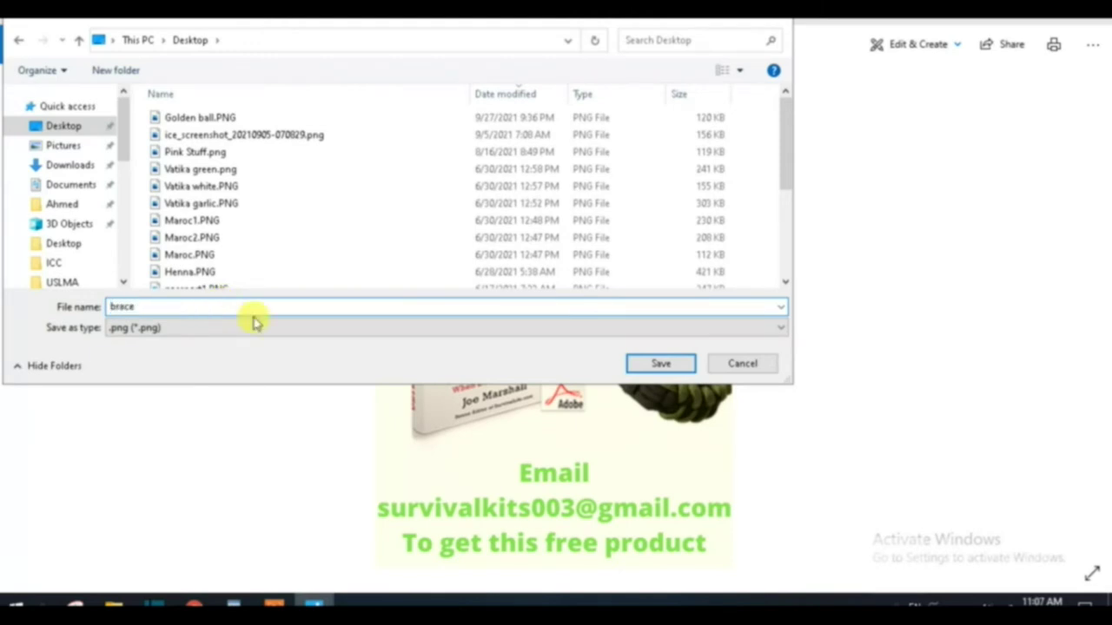
click(662, 364)
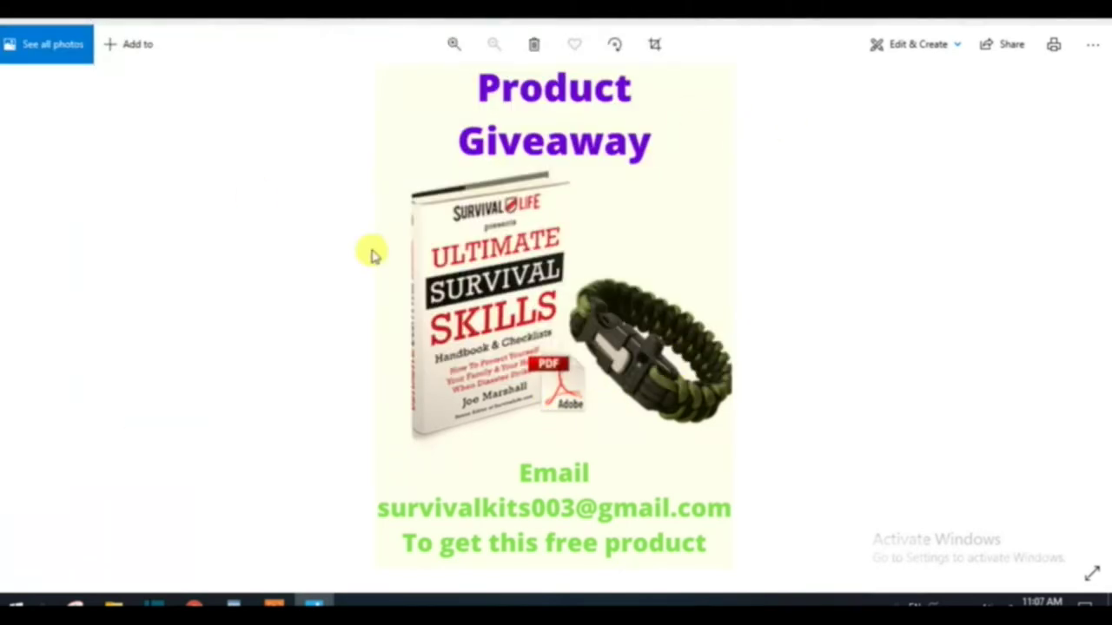
key(alt+Tab)
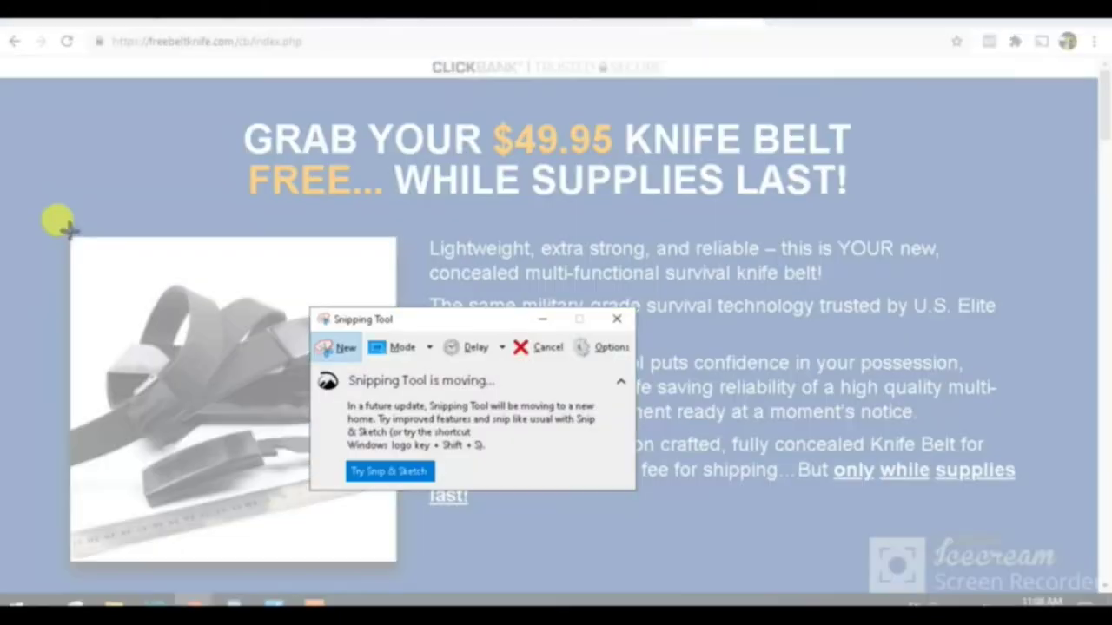
Step: Snip the knife belt photo, then delete the book-and-bracelet picture from the flyer
drag(75, 244, 382, 544)
drag(380, 545, 384, 547)
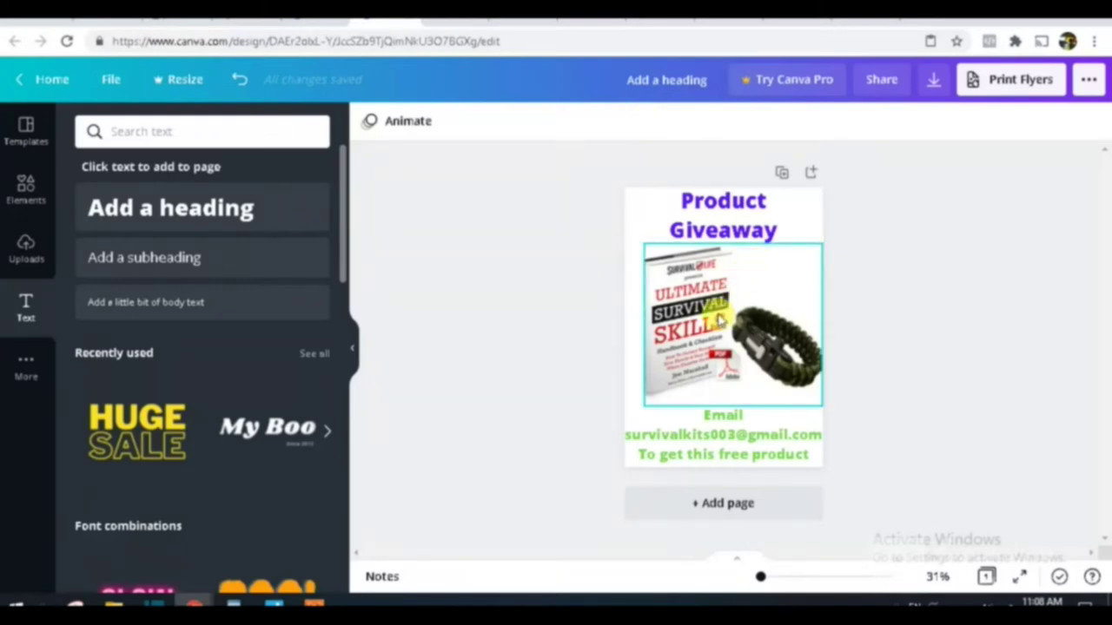
click(719, 321)
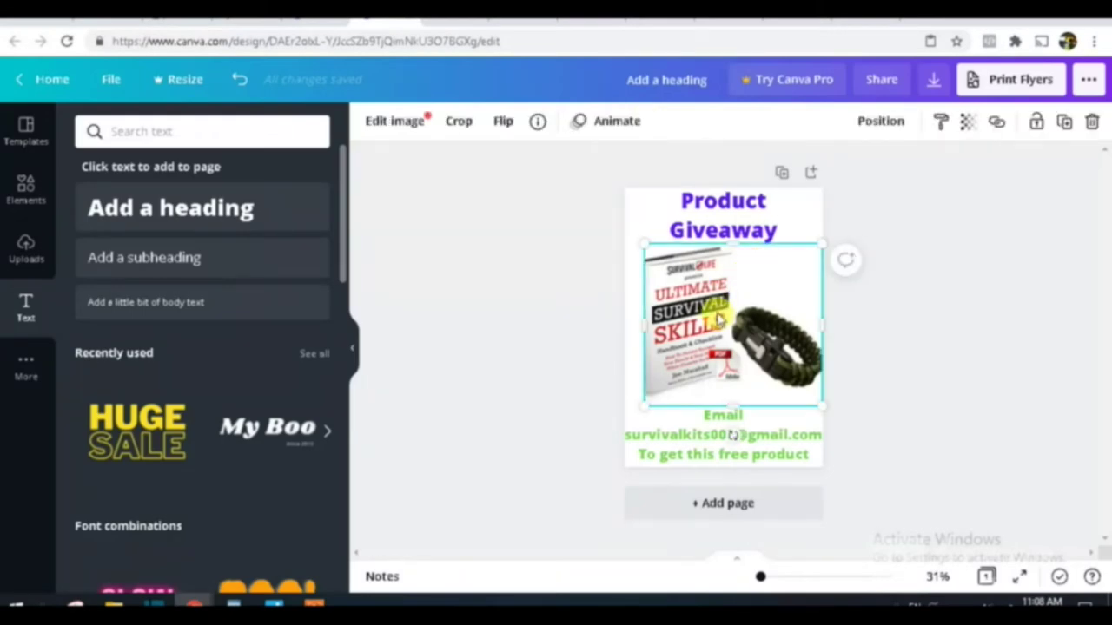
key(Delete)
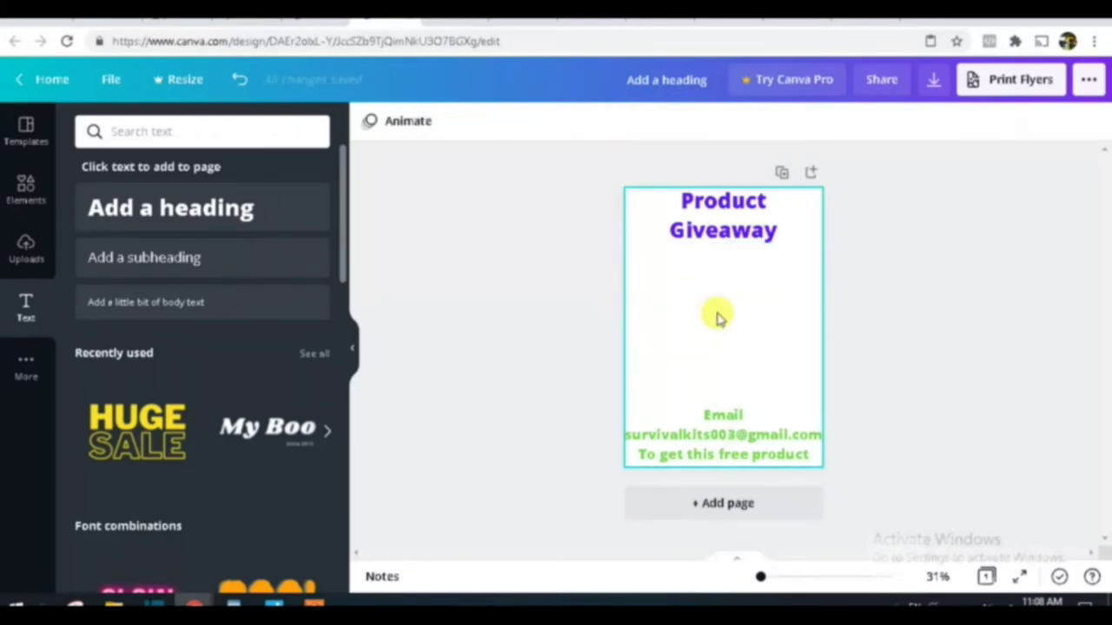
Step: Paste and enlarge the knife-and-belt snip, and turn the page background yellow
key(ctrl+v)
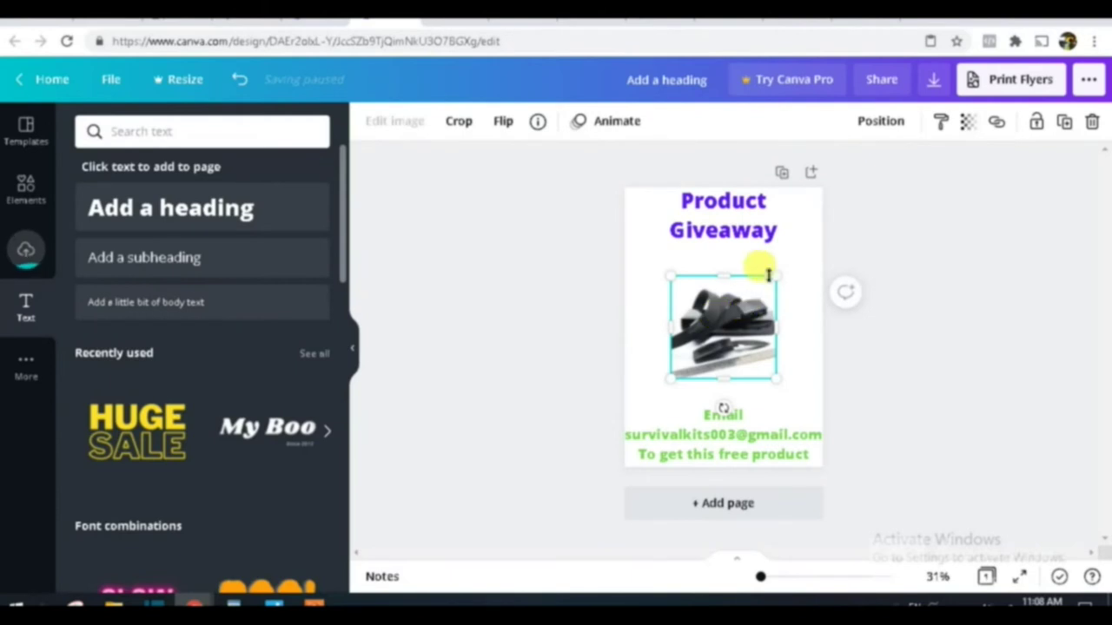
drag(773, 275, 803, 250)
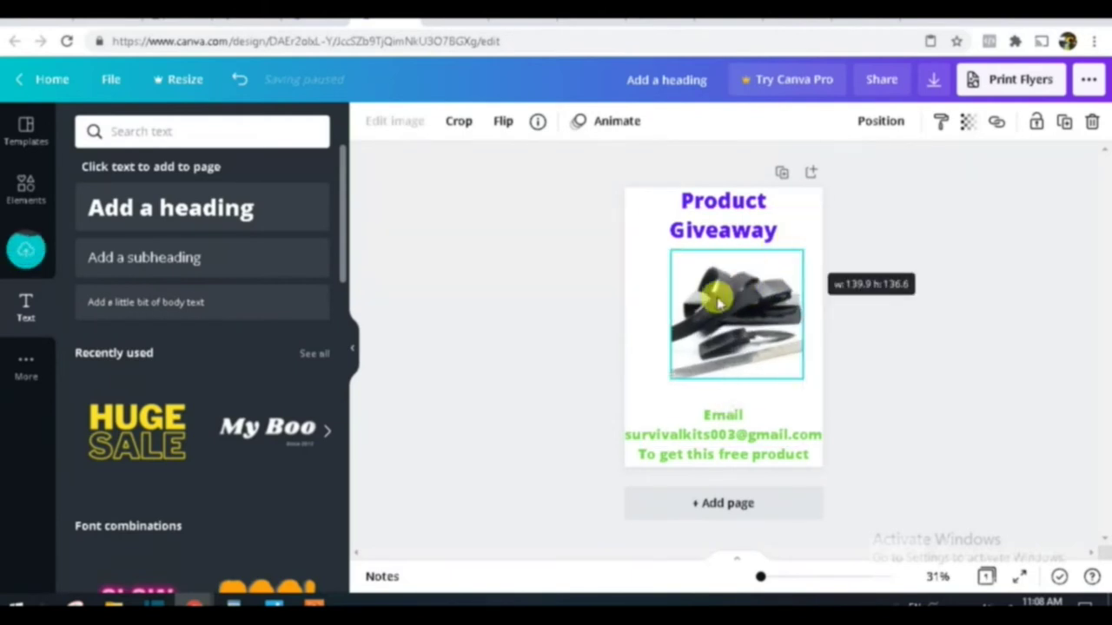
click(657, 331)
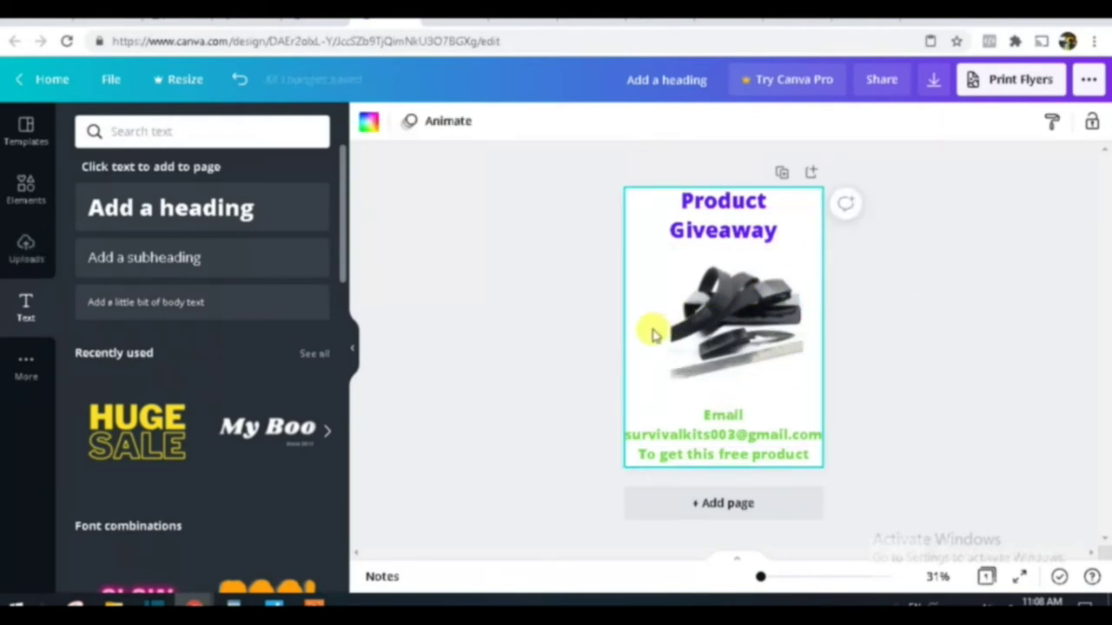
click(371, 124)
scroll(211, 459, down, 2)
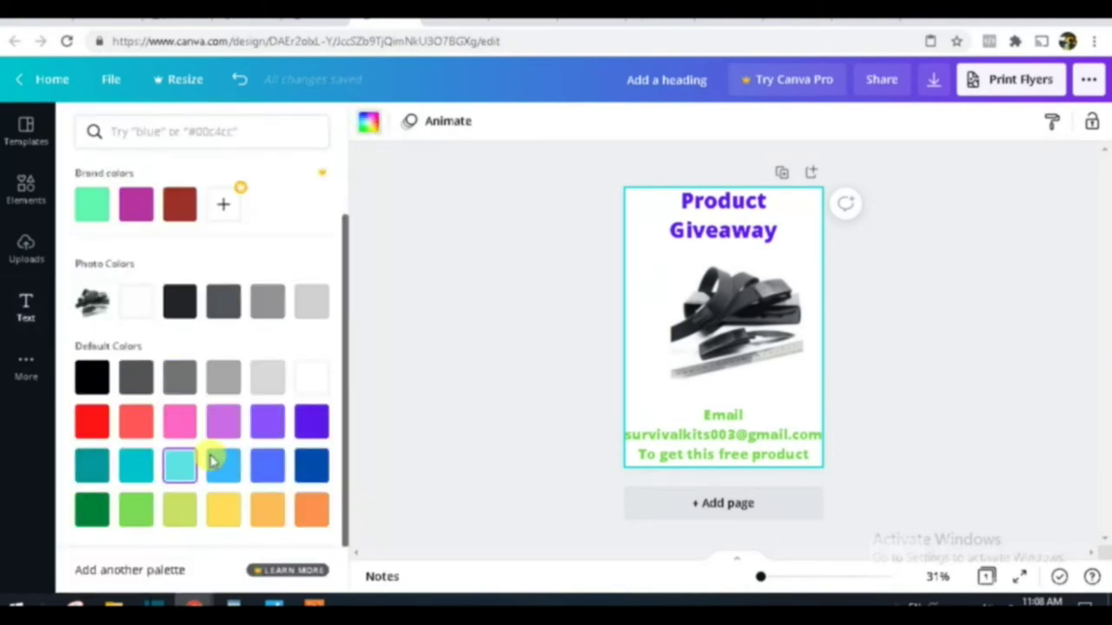
click(223, 512)
Step: Widen the knife-and-belt picture on both sides and make the Email text red
click(691, 304)
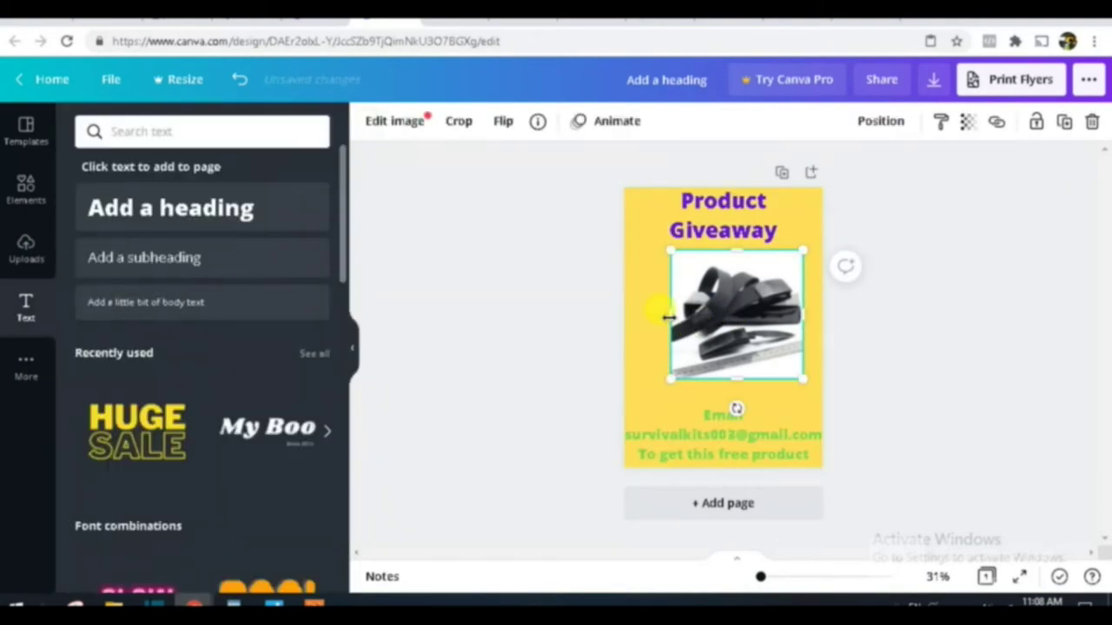
drag(651, 320, 626, 317)
drag(804, 318, 814, 317)
click(744, 441)
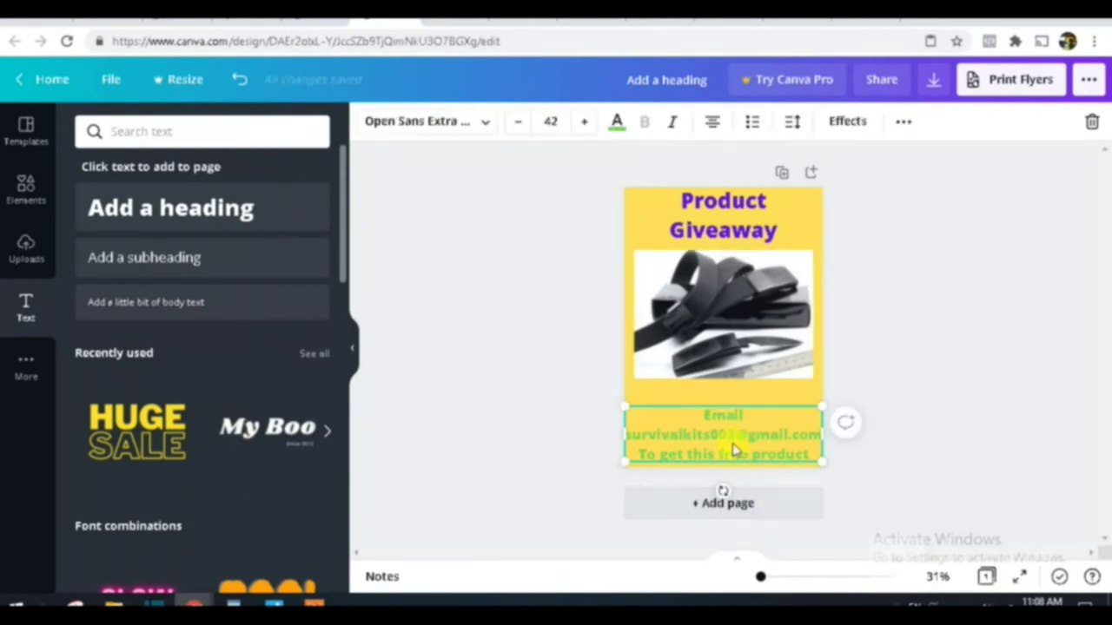
click(617, 122)
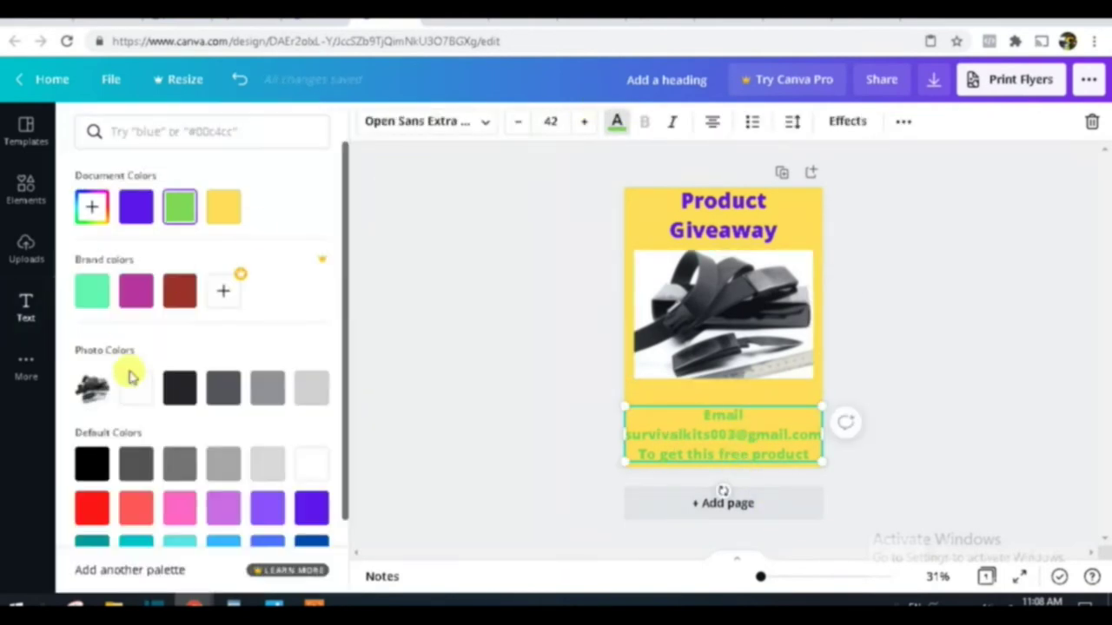
click(92, 510)
click(467, 383)
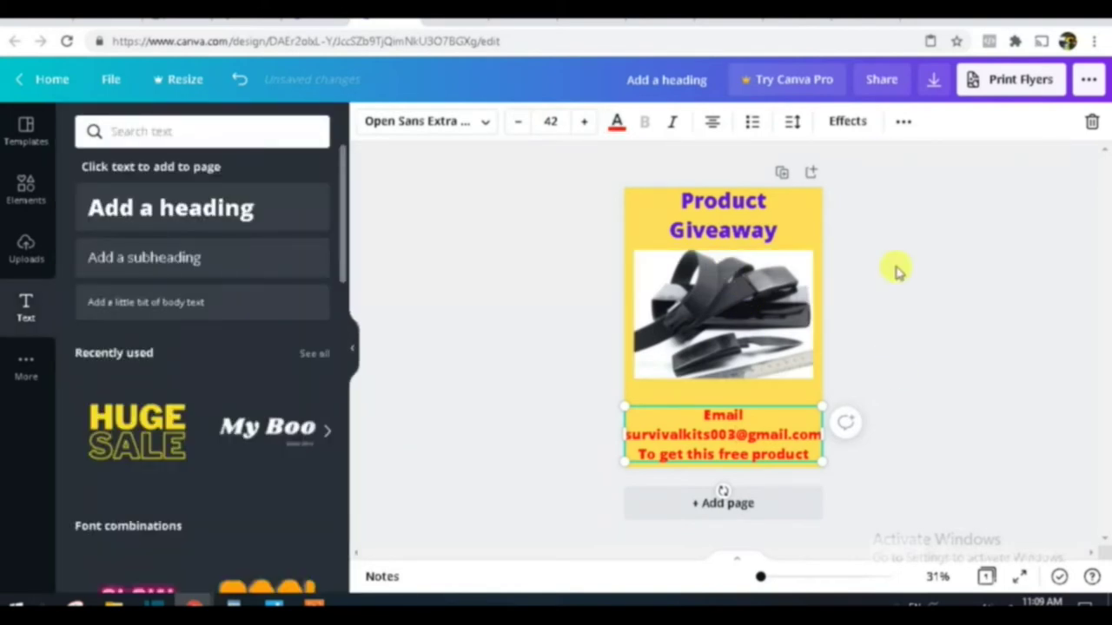
Step: Download the updated flyer as a PNG
click(1089, 81)
click(863, 206)
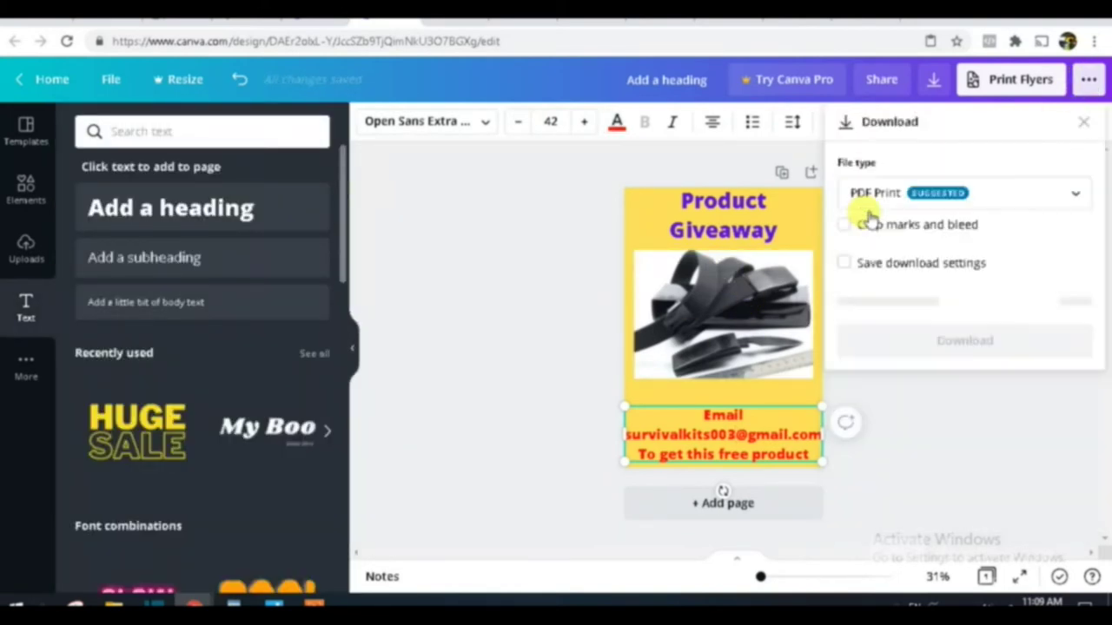
click(948, 194)
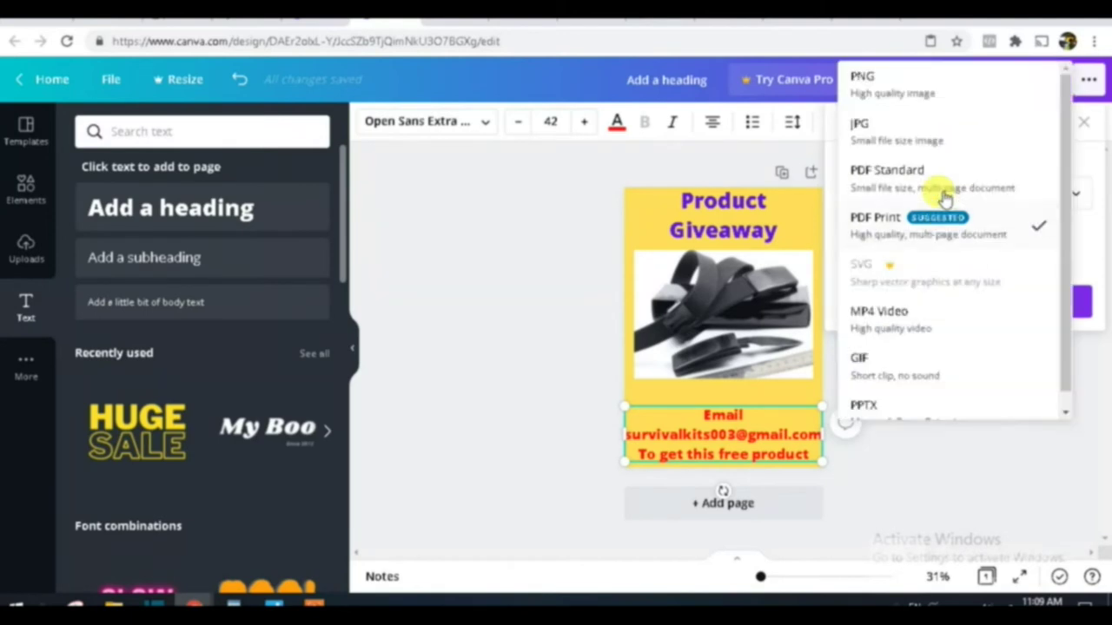
click(895, 87)
click(950, 390)
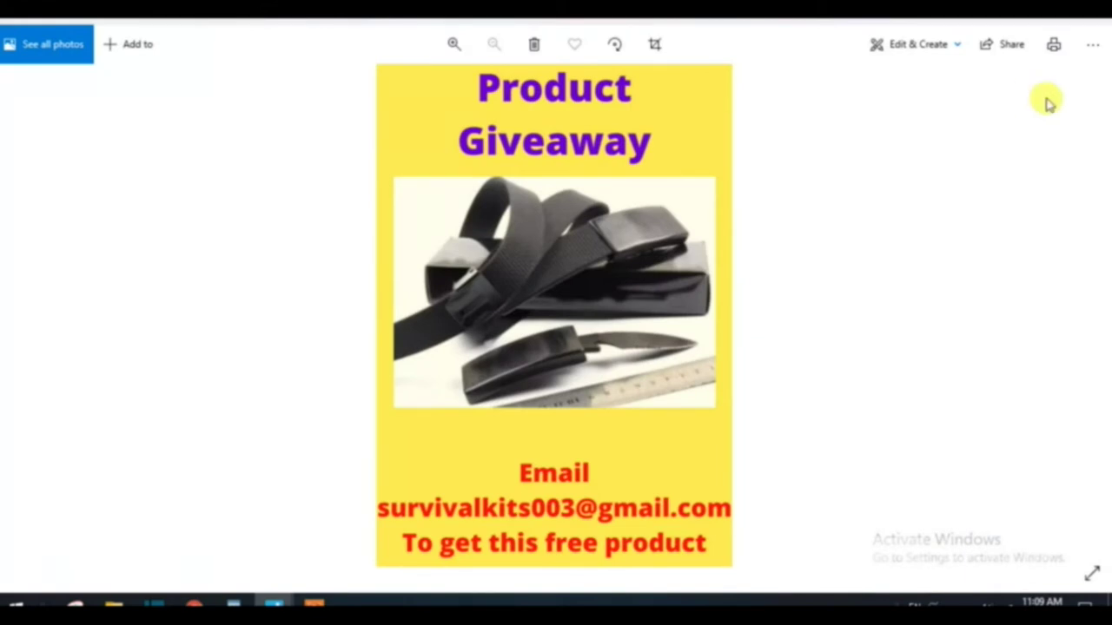
Step: Save a copy of the knife-belt flyer image from Photos to the Desktop as 'Belt'
click(1093, 51)
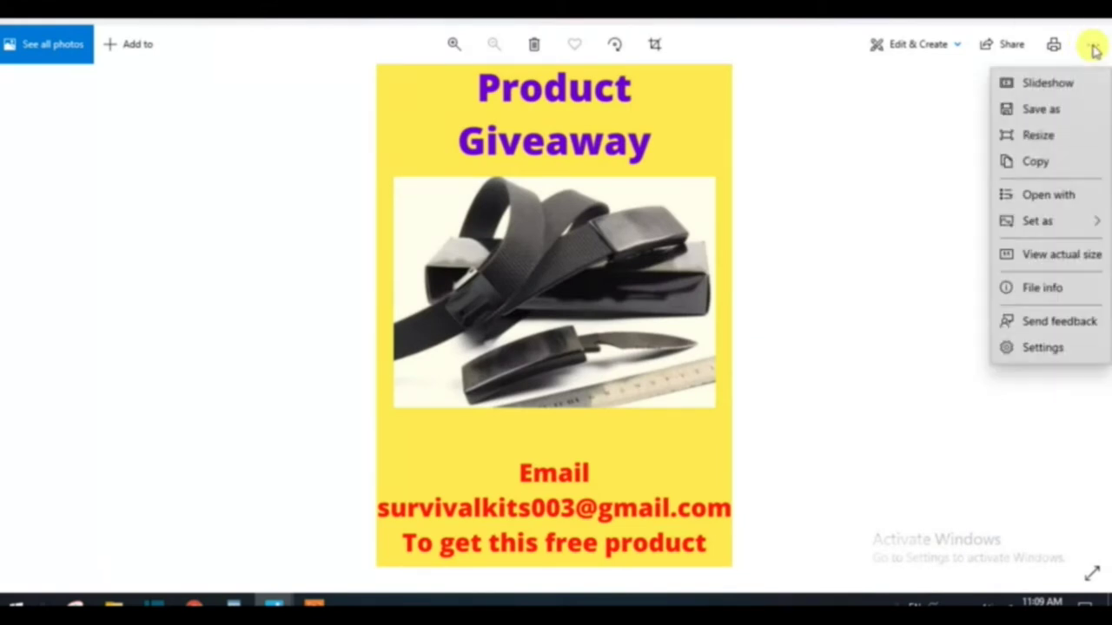
click(1048, 110)
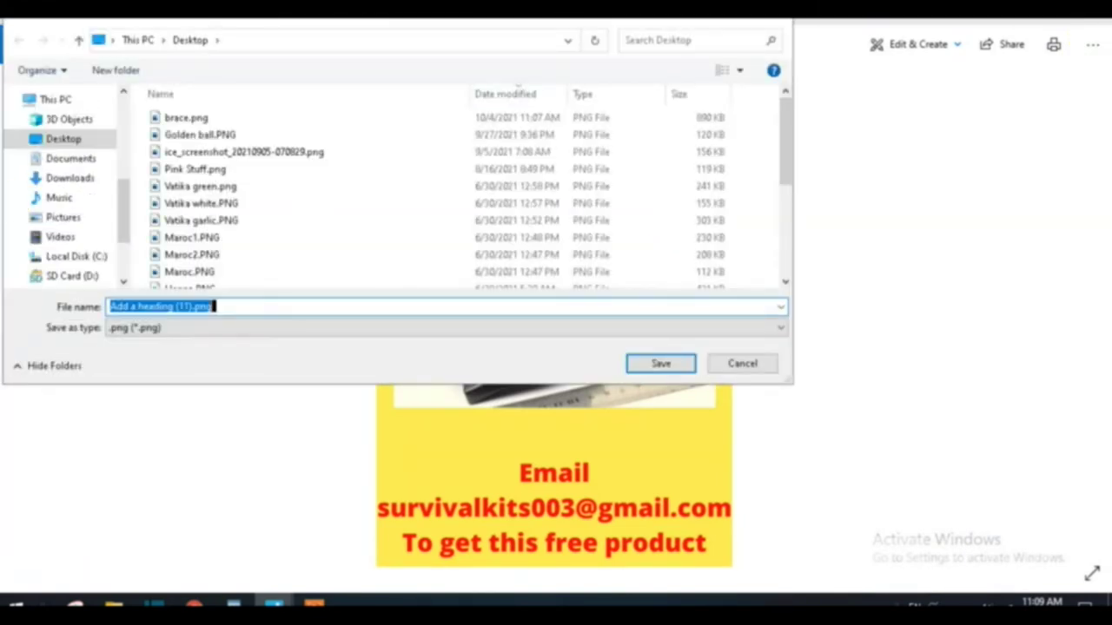
click(207, 119)
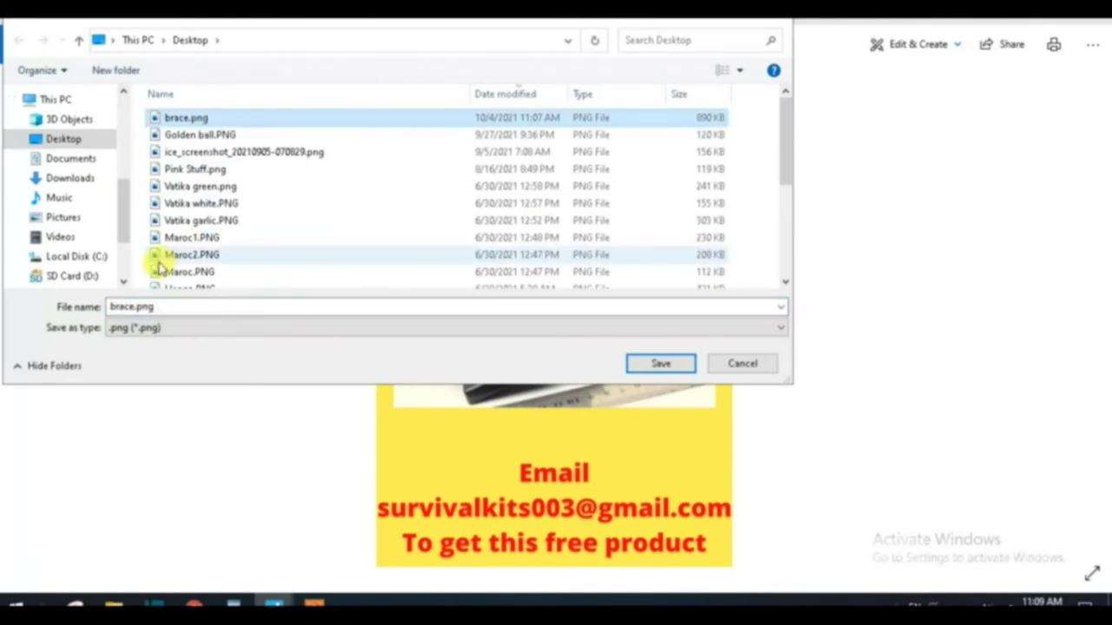
double_click(156, 306)
text(Belt)
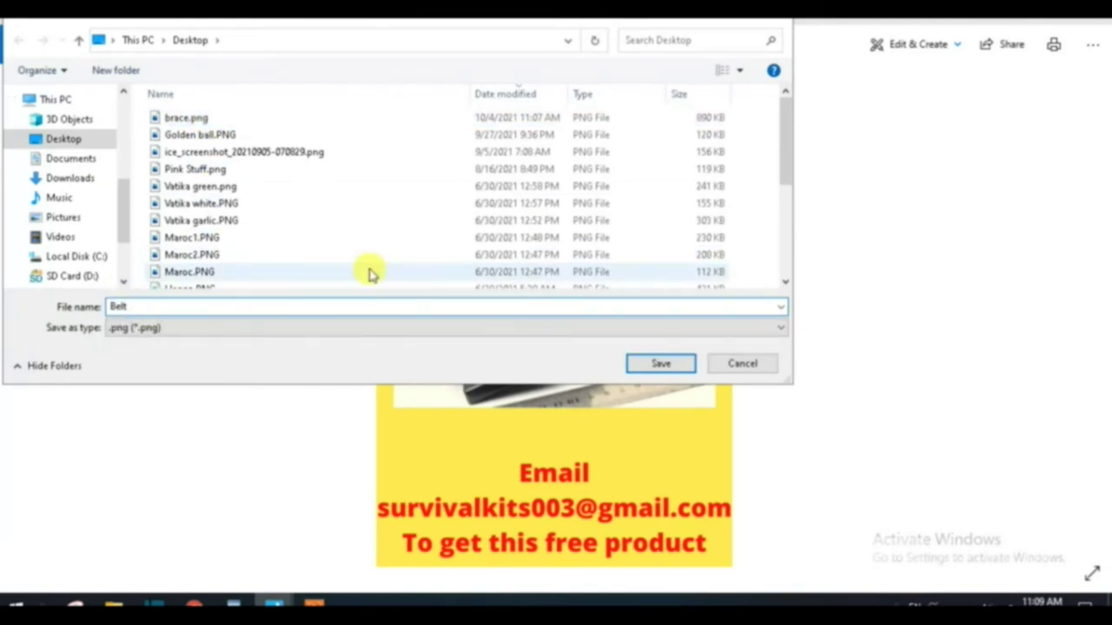
click(661, 363)
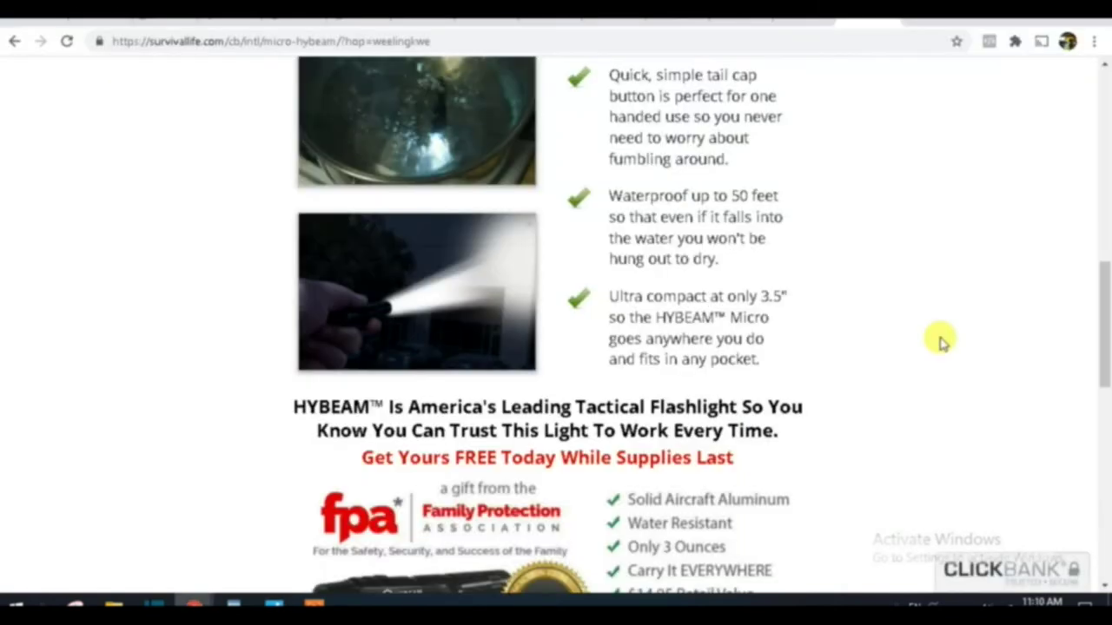
Step: Snip the flashlight picture from the HYBEAM sales page with Snipping Tool, then return to Canva
scroll(942, 341, up, 2)
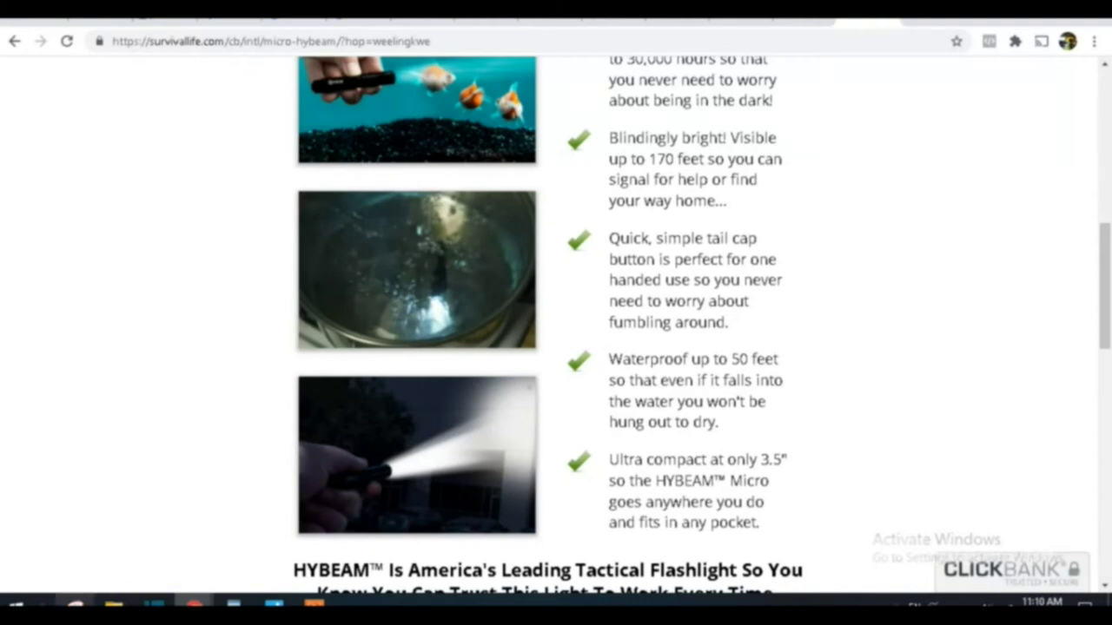
click(75, 605)
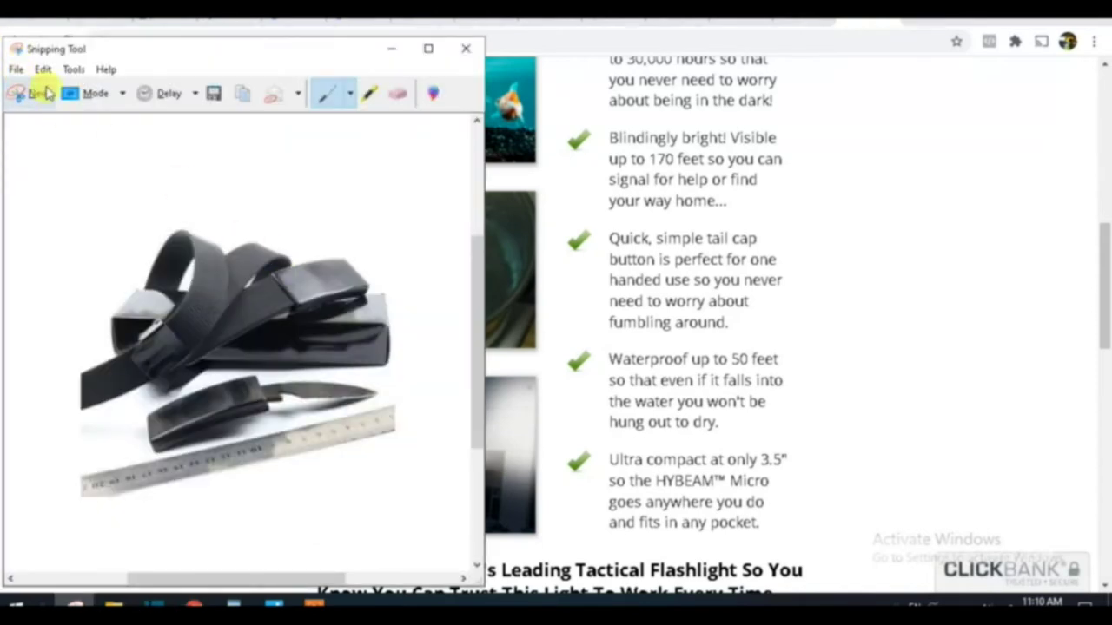
click(35, 97)
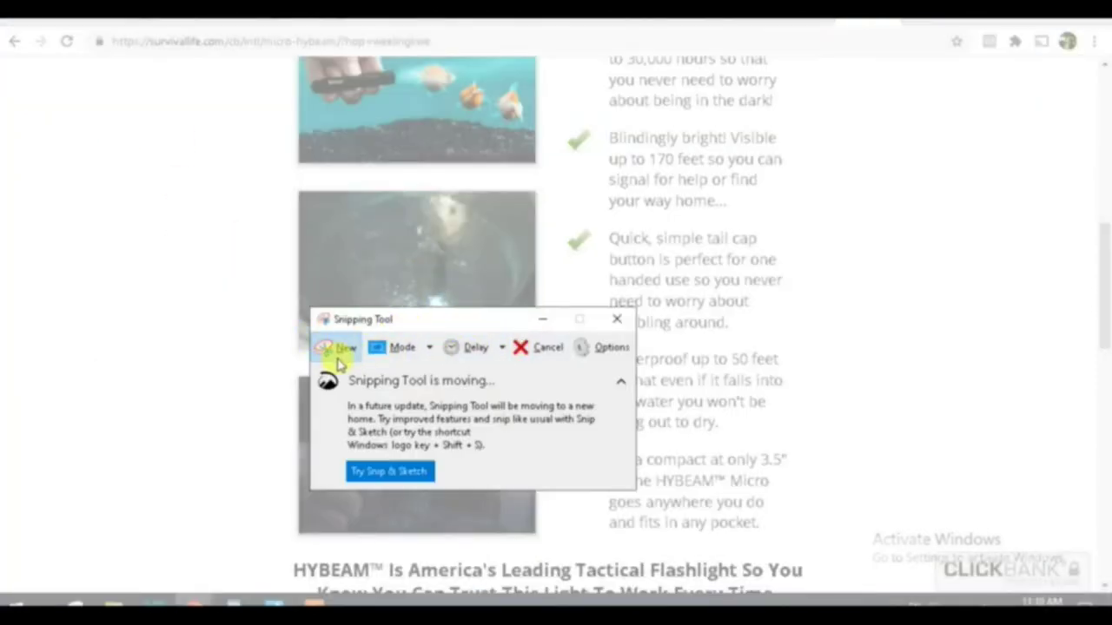
click(343, 349)
drag(343, 349, 700, 256)
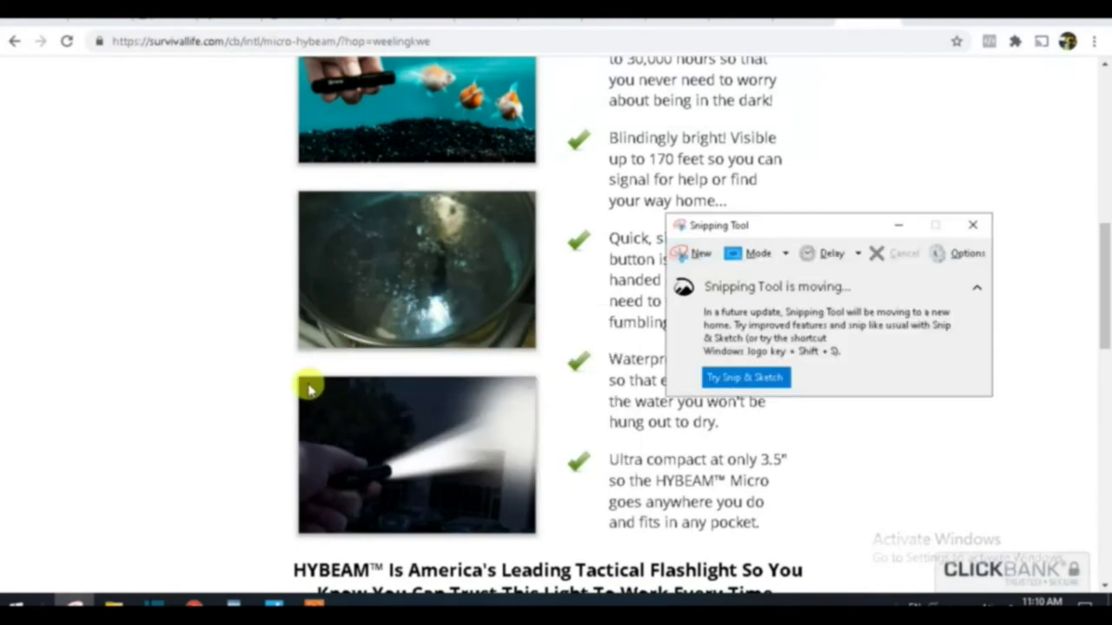
click(695, 252)
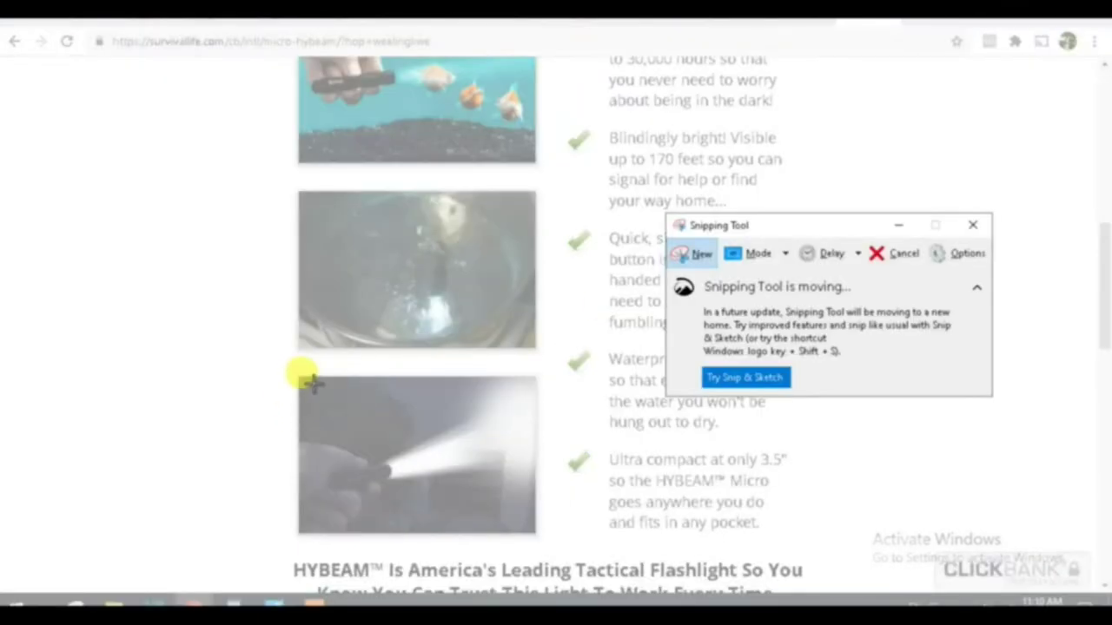
drag(304, 379, 535, 530)
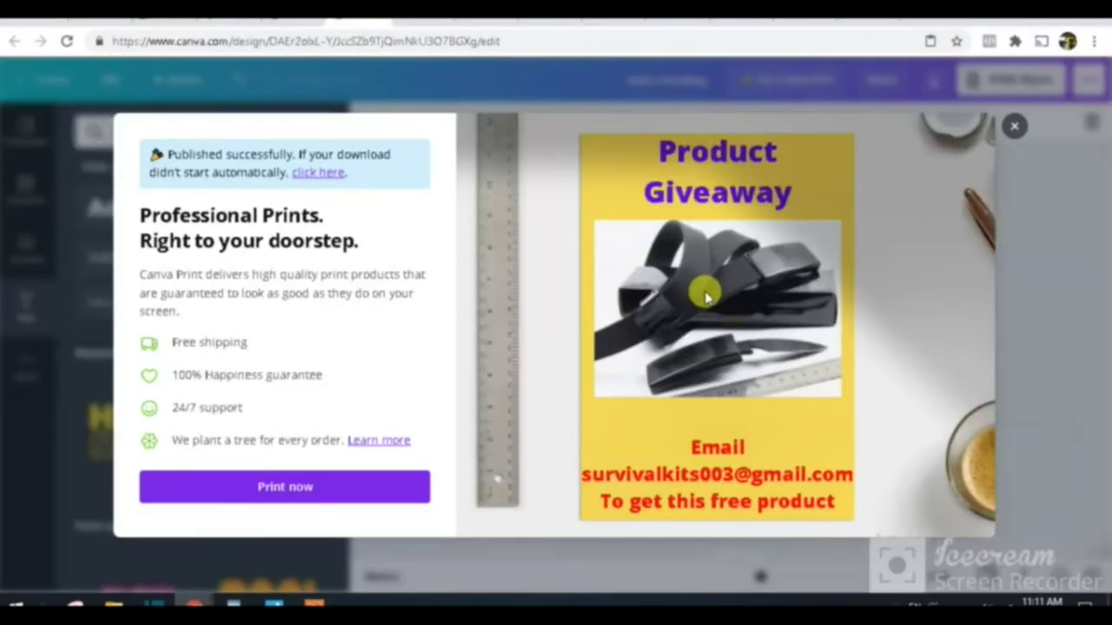
key(Escape)
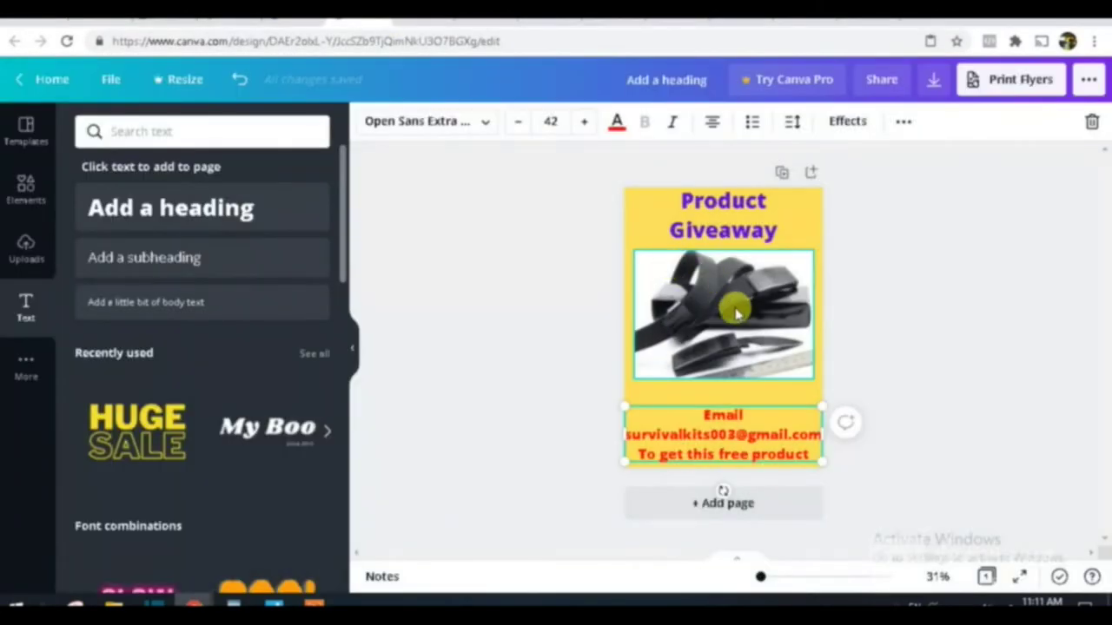
Step: Remove the knife-and-belt picture from the flyer and change the page background to green
click(734, 314)
key(Delete)
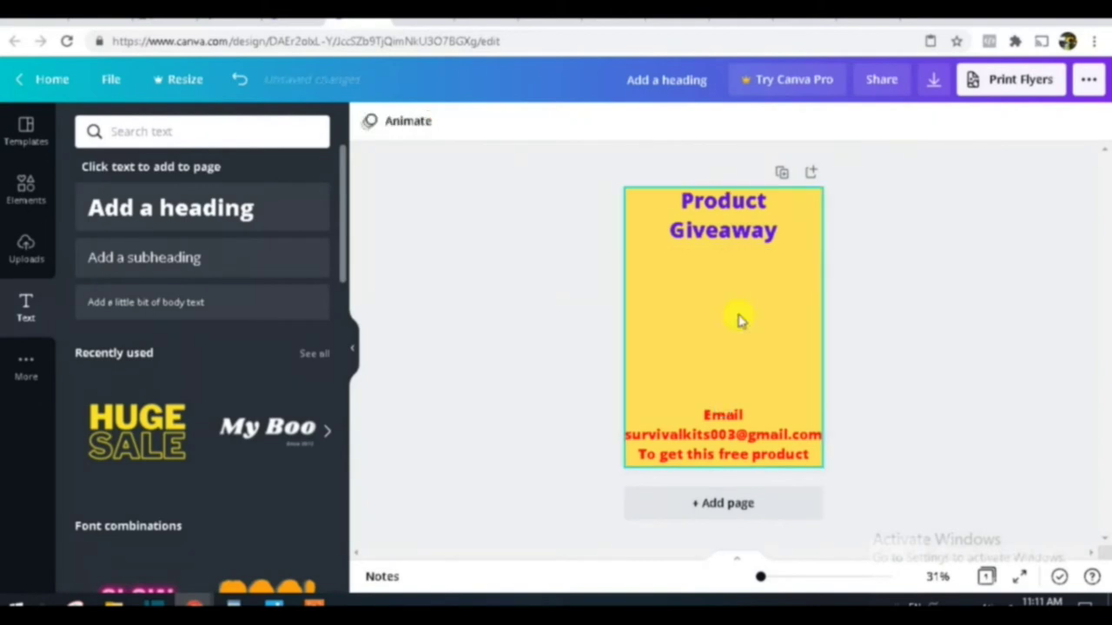
click(704, 323)
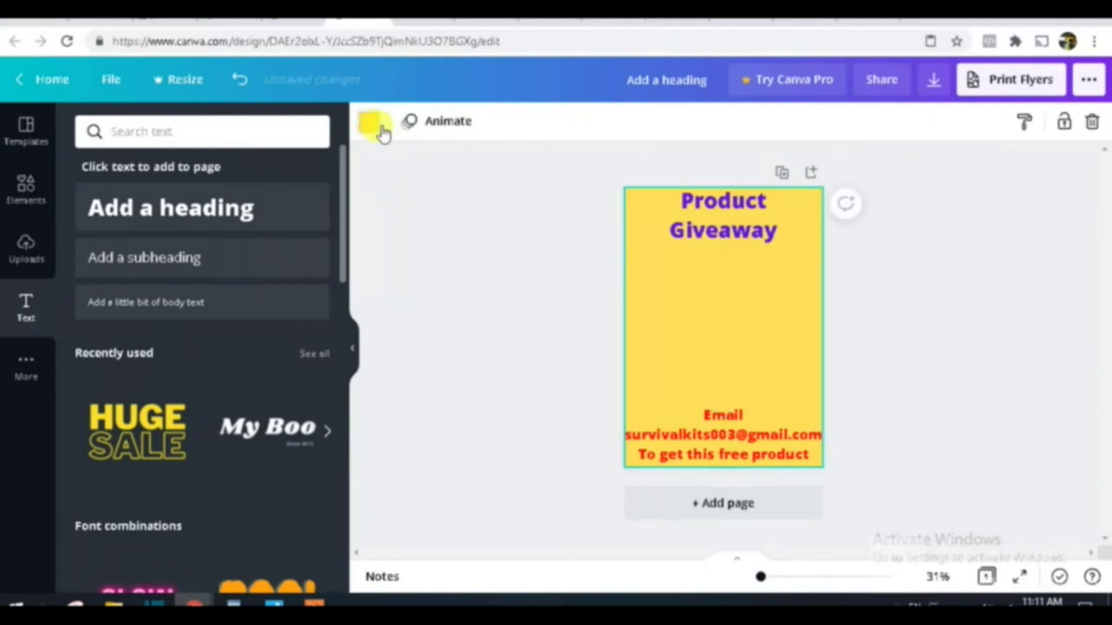
click(381, 129)
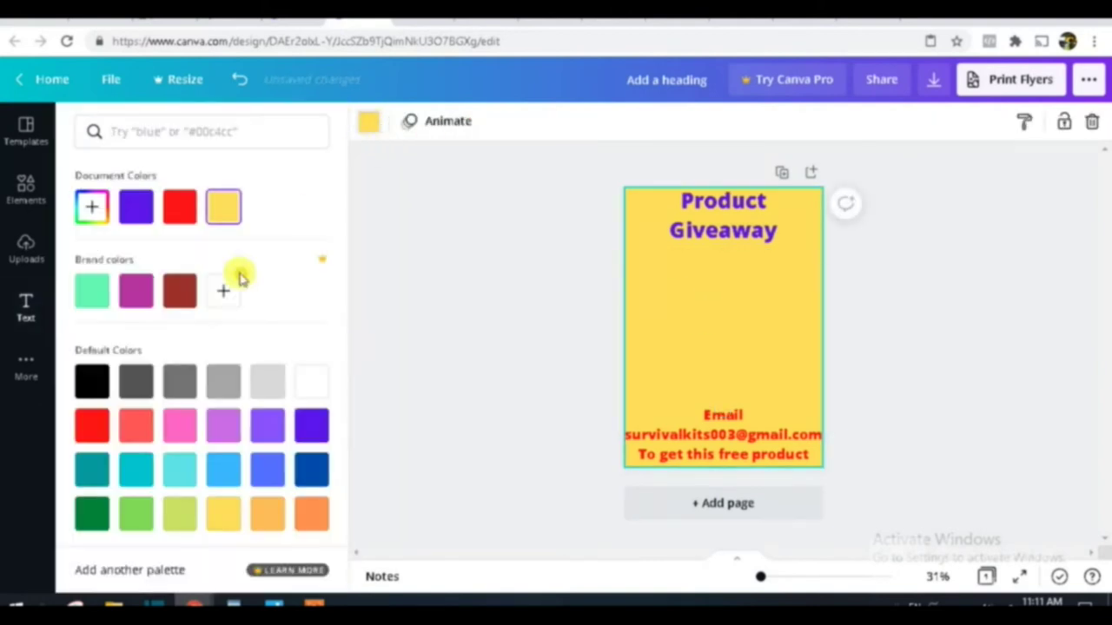
click(92, 210)
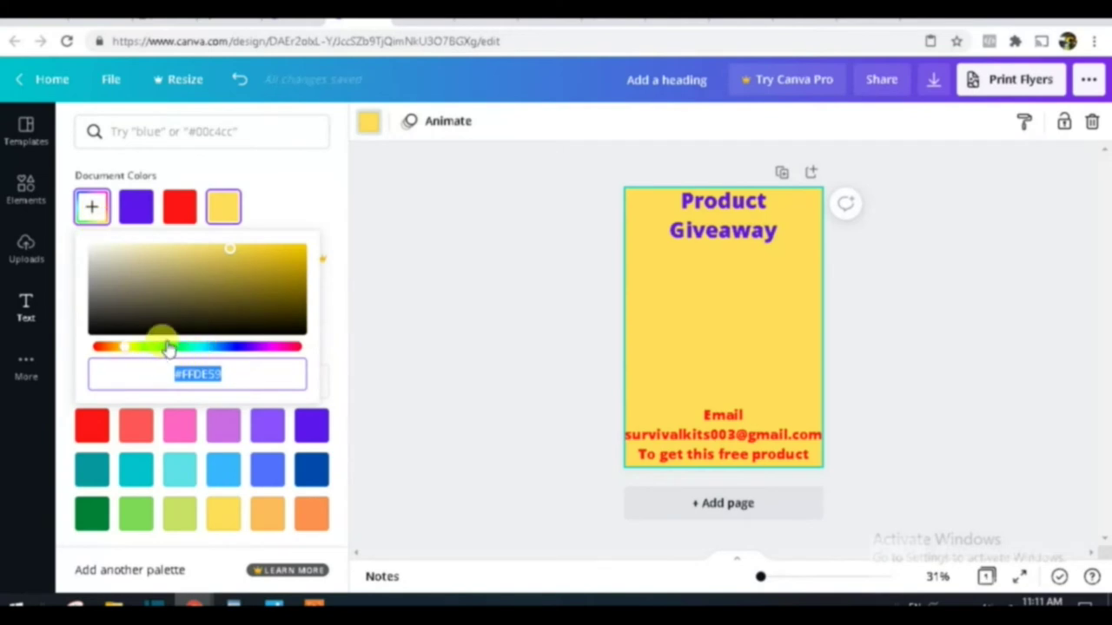
click(170, 347)
click(631, 303)
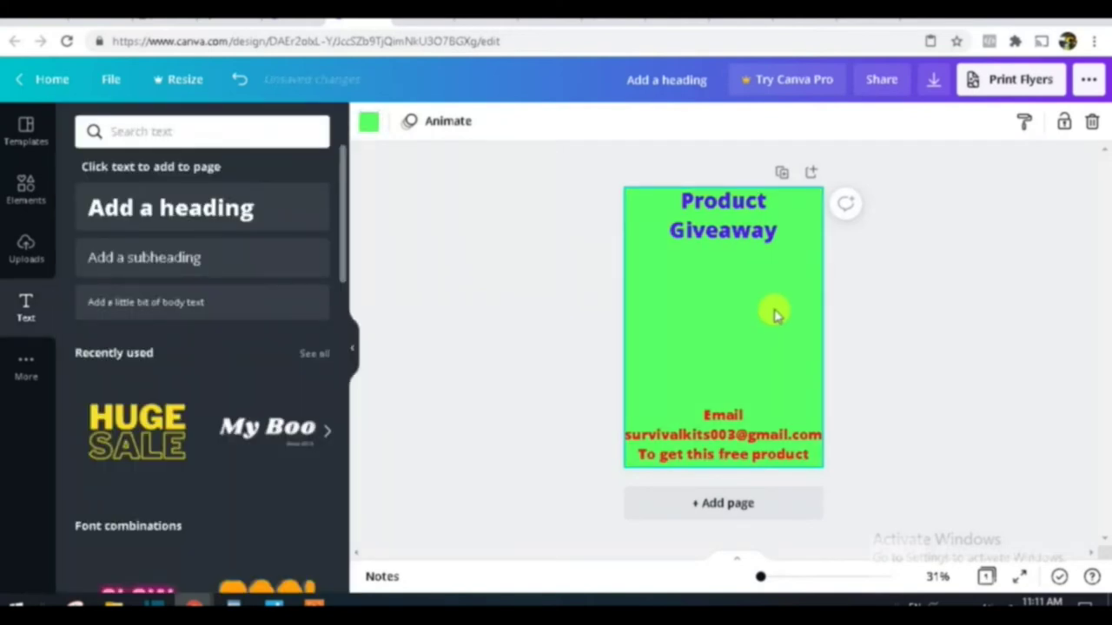
Step: Paste the flashlight photo onto the flyer and enlarge it to fill the middle area
key(ctrl+v)
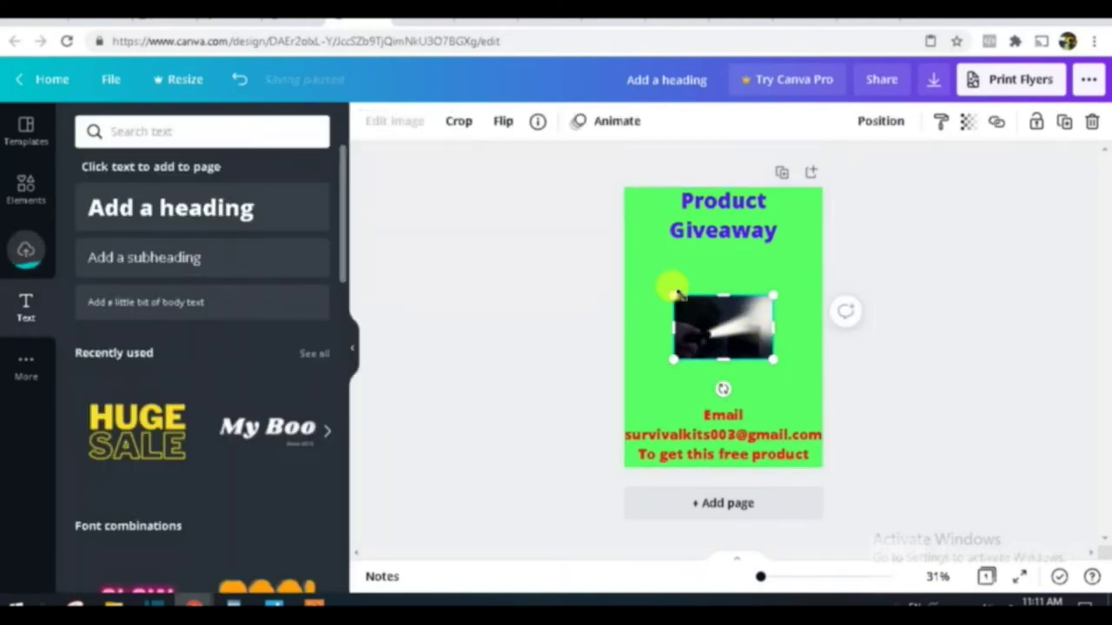
drag(672, 297, 630, 268)
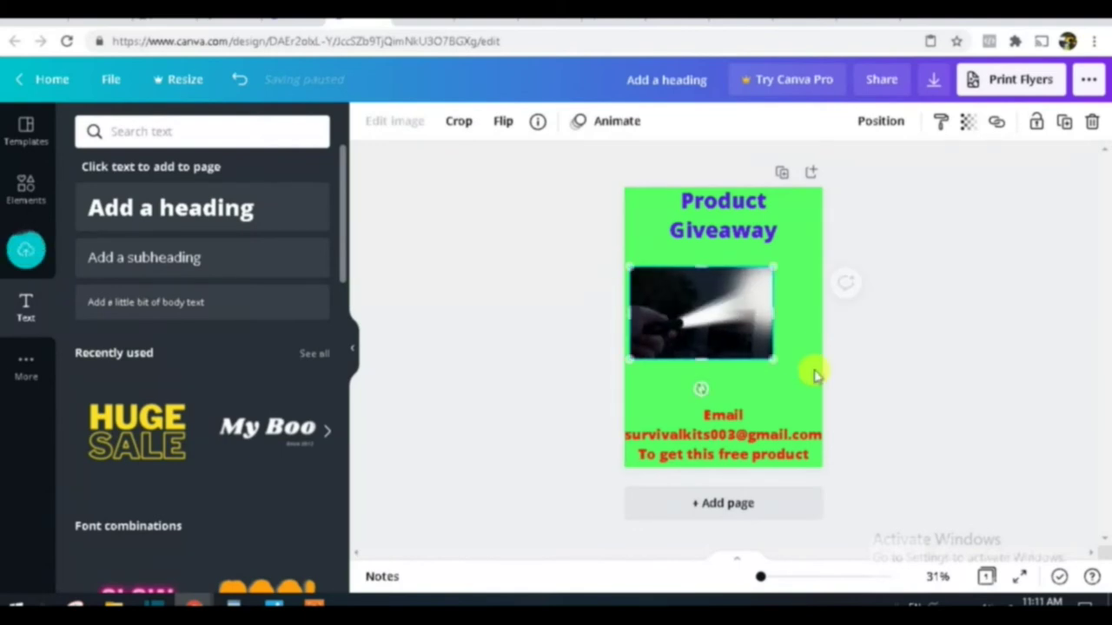
drag(774, 358, 821, 391)
drag(720, 390, 716, 399)
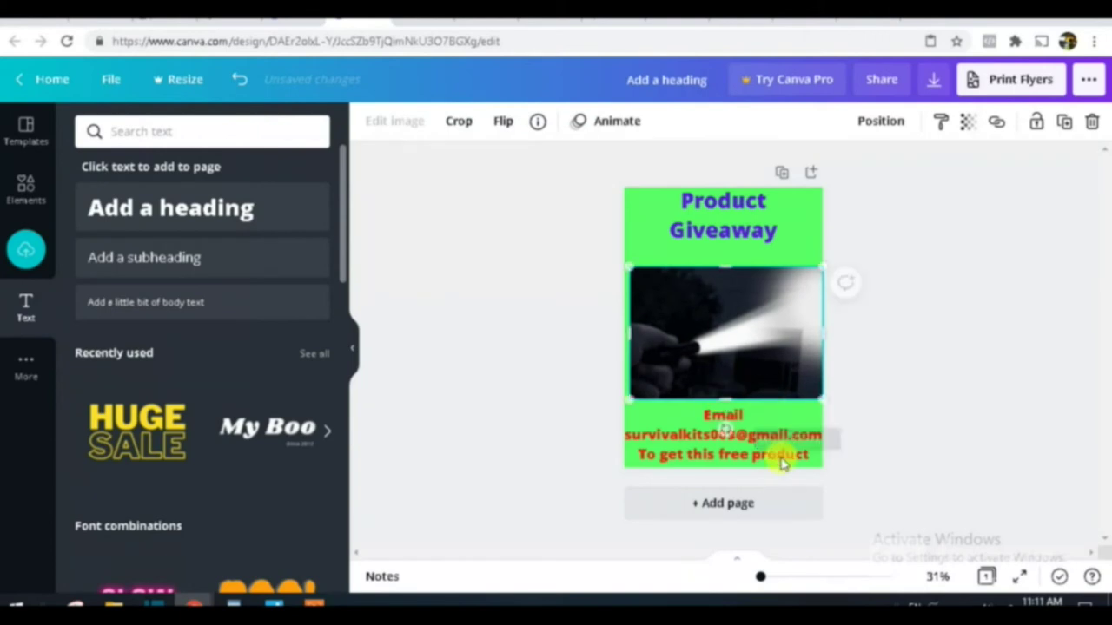
Step: Make the email text black and the Product Giveaway heading coral red
click(708, 439)
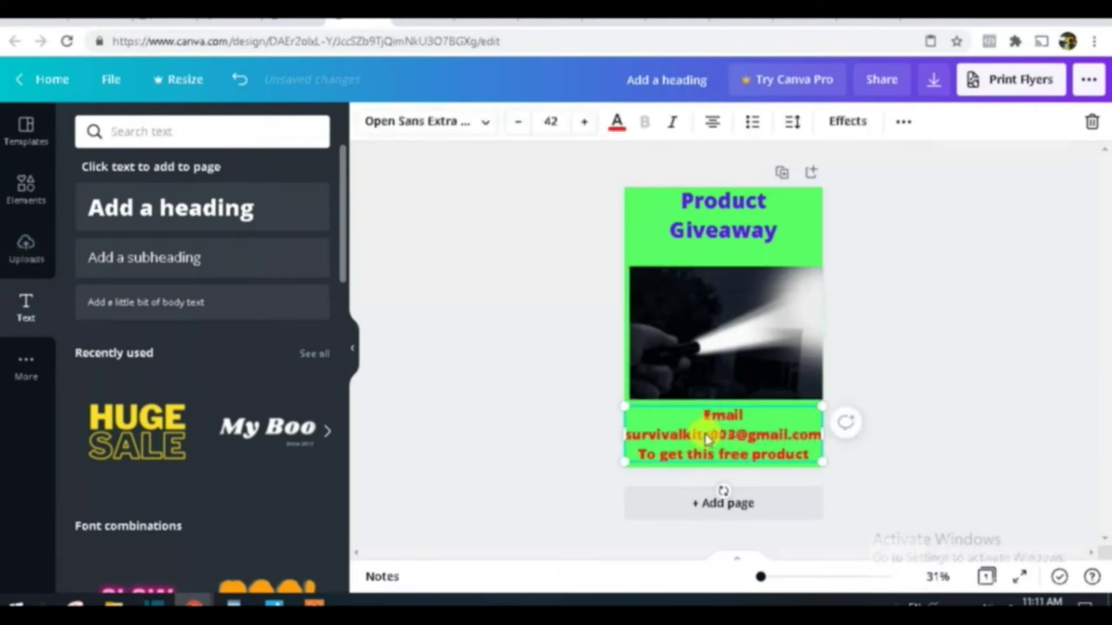
click(618, 123)
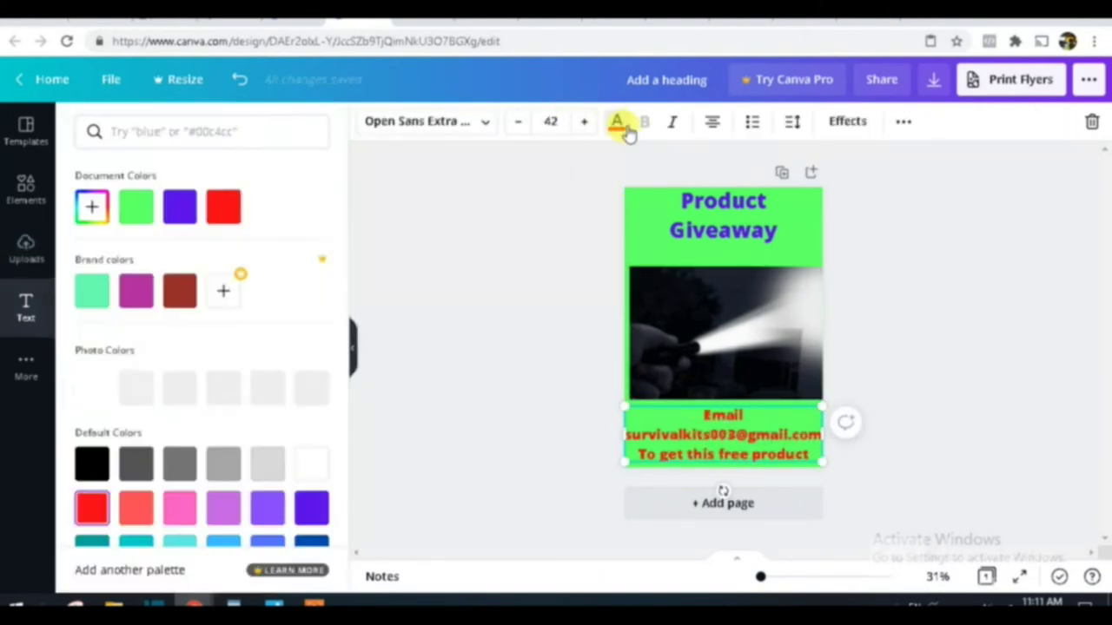
click(92, 464)
click(730, 217)
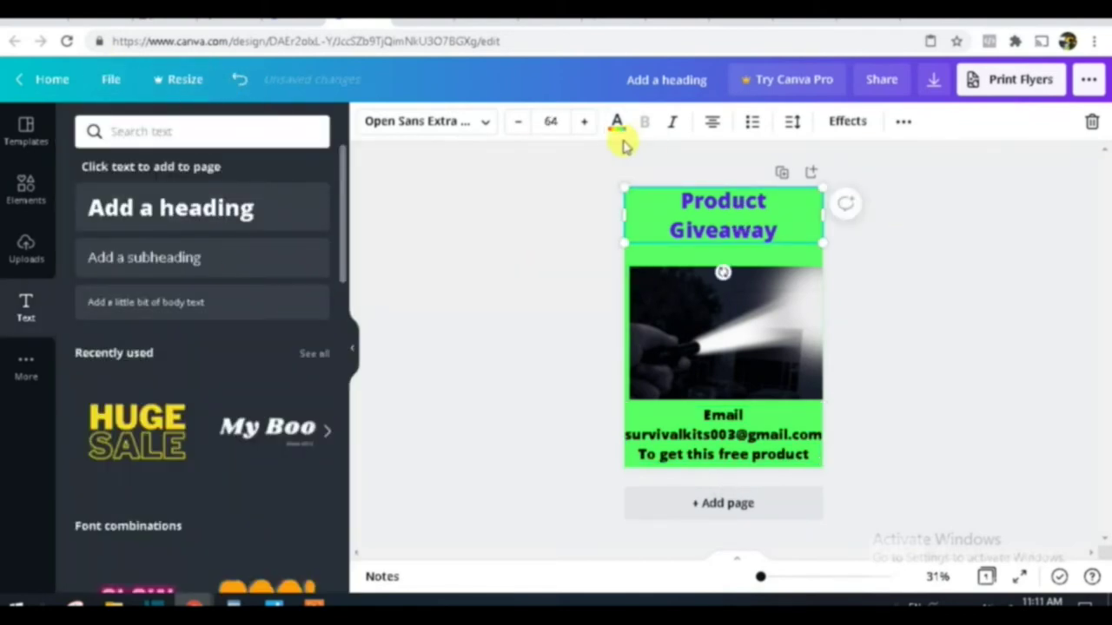
click(617, 122)
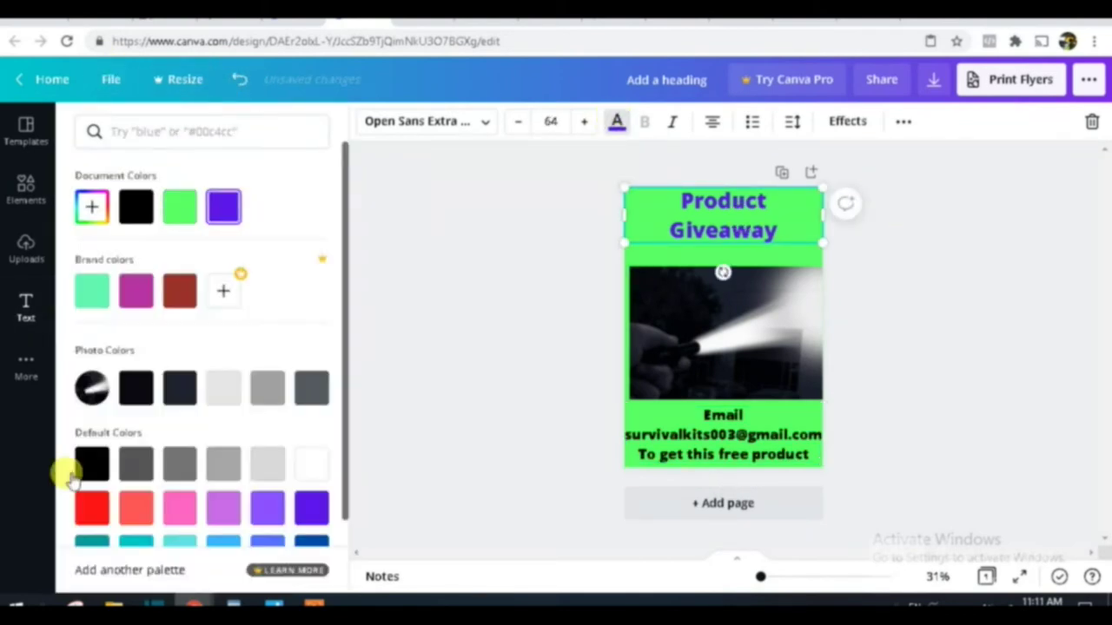
click(137, 509)
click(491, 326)
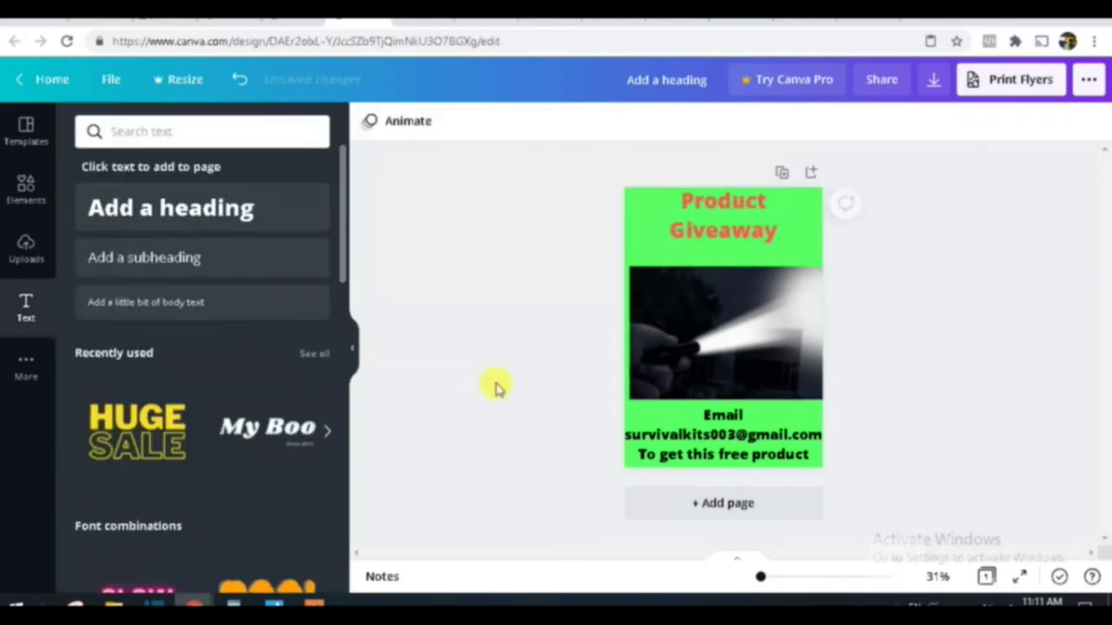
Step: Download the green flashlight flyer from Canva with PNG as the file type
click(1089, 81)
click(865, 213)
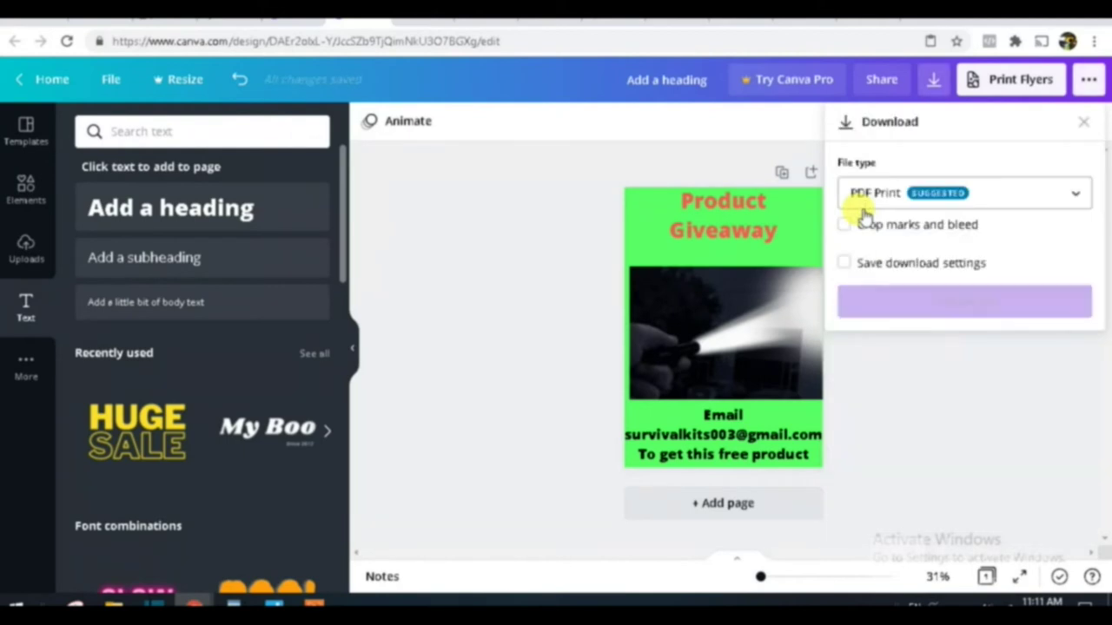
click(930, 192)
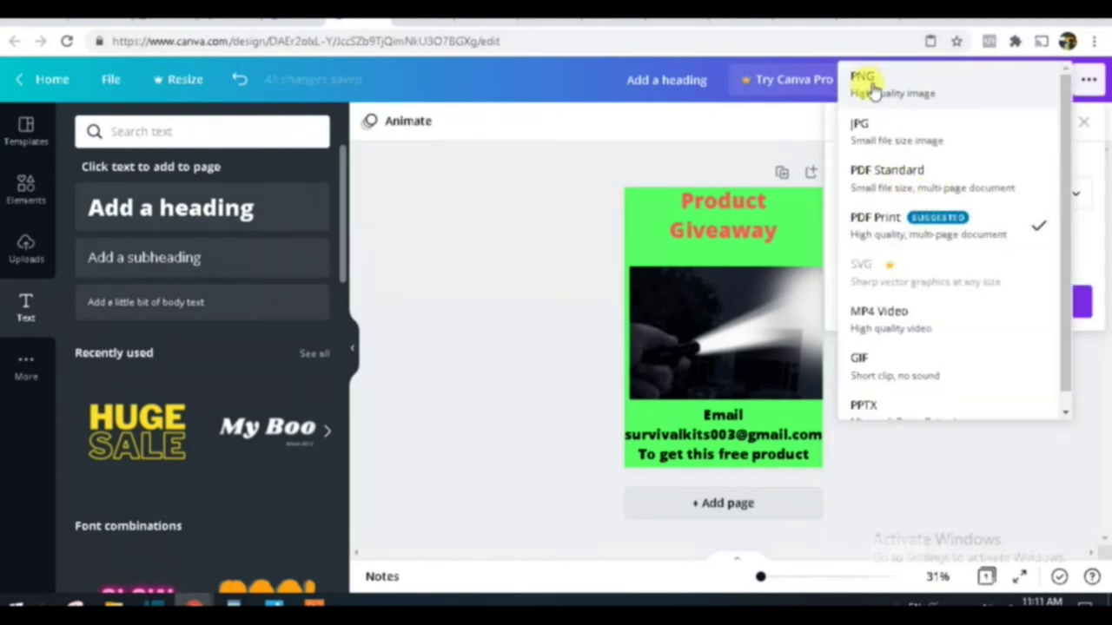
click(895, 102)
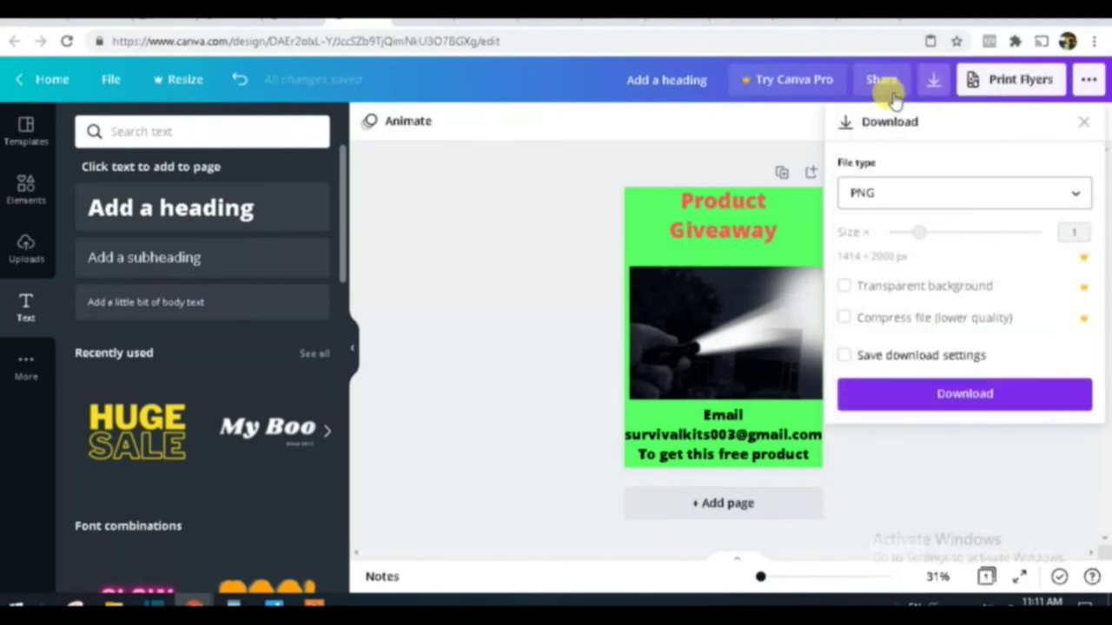
click(979, 397)
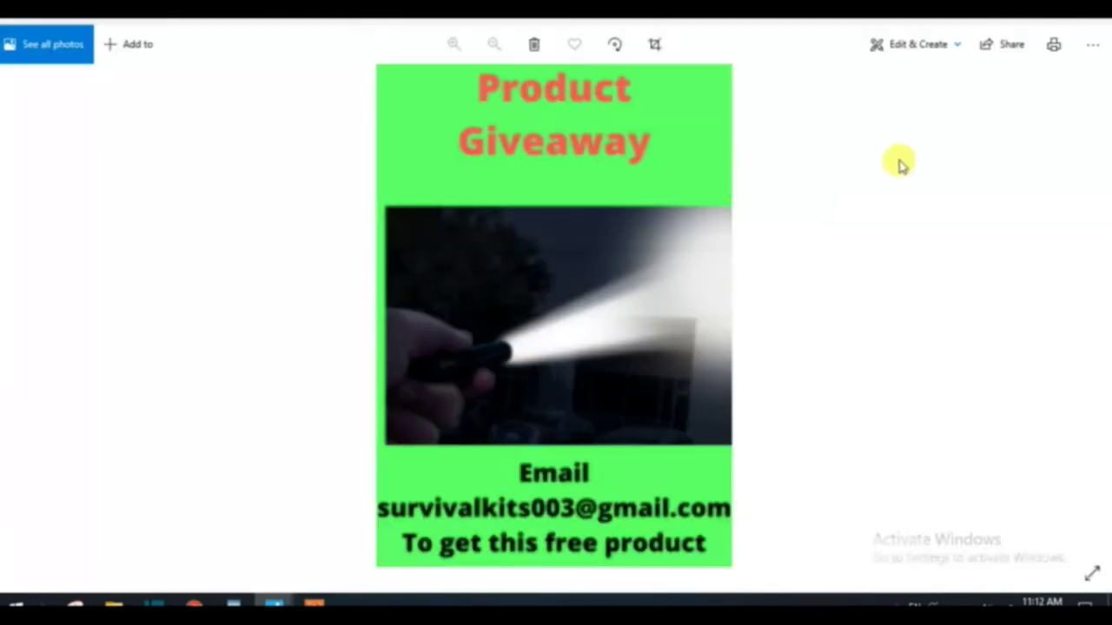
Step: Save a copy of the flashlight flyer from Photos under the new file name 'Li'
click(1090, 43)
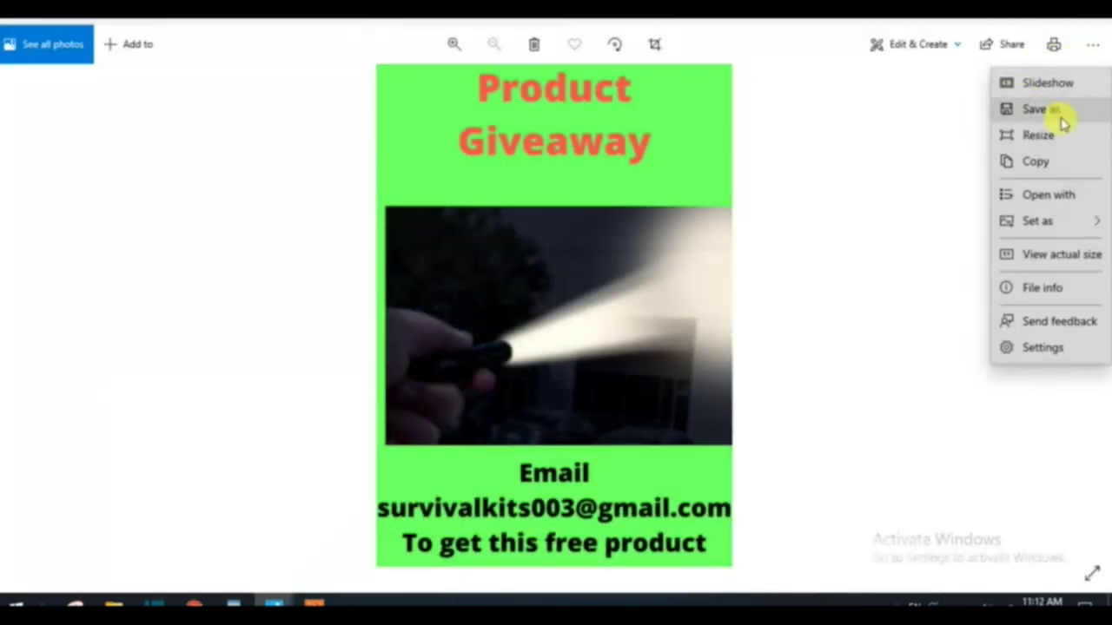
click(1058, 110)
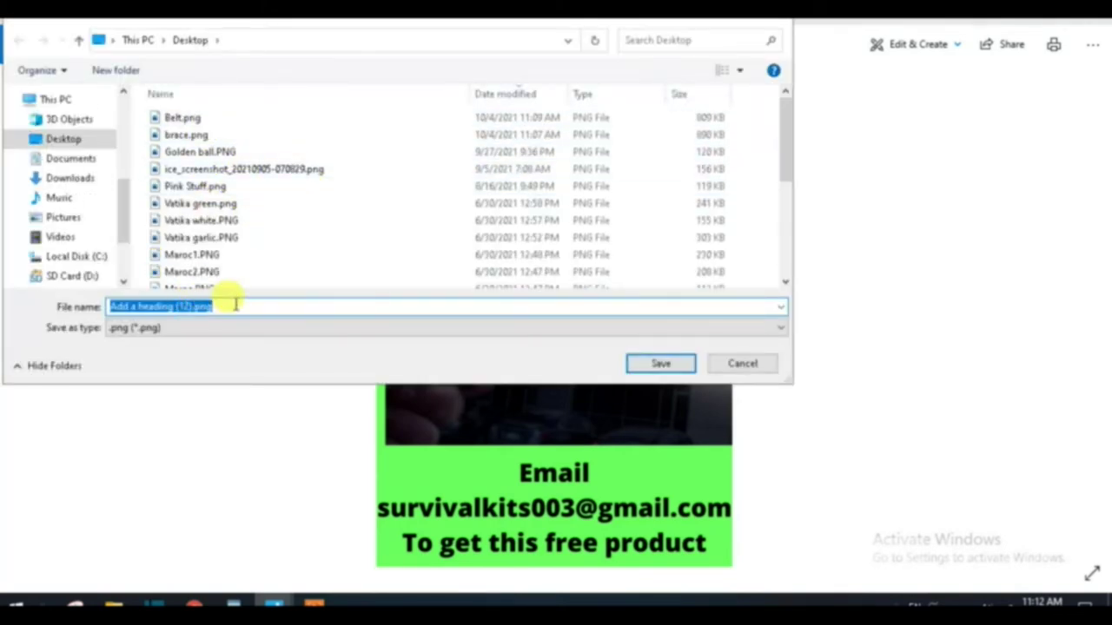
text(Light)
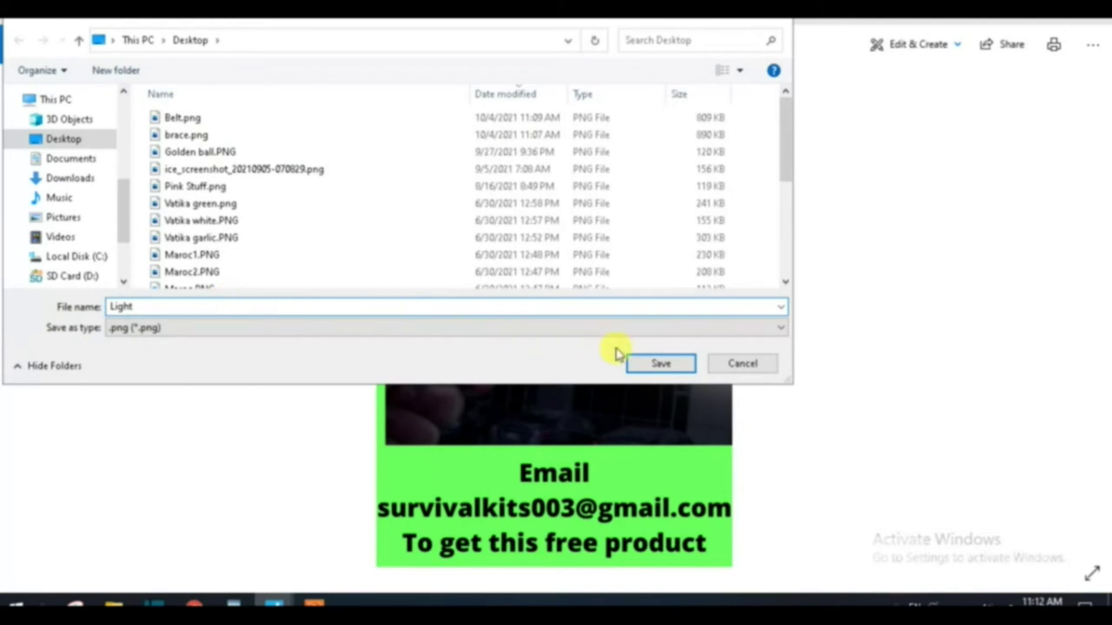
click(658, 365)
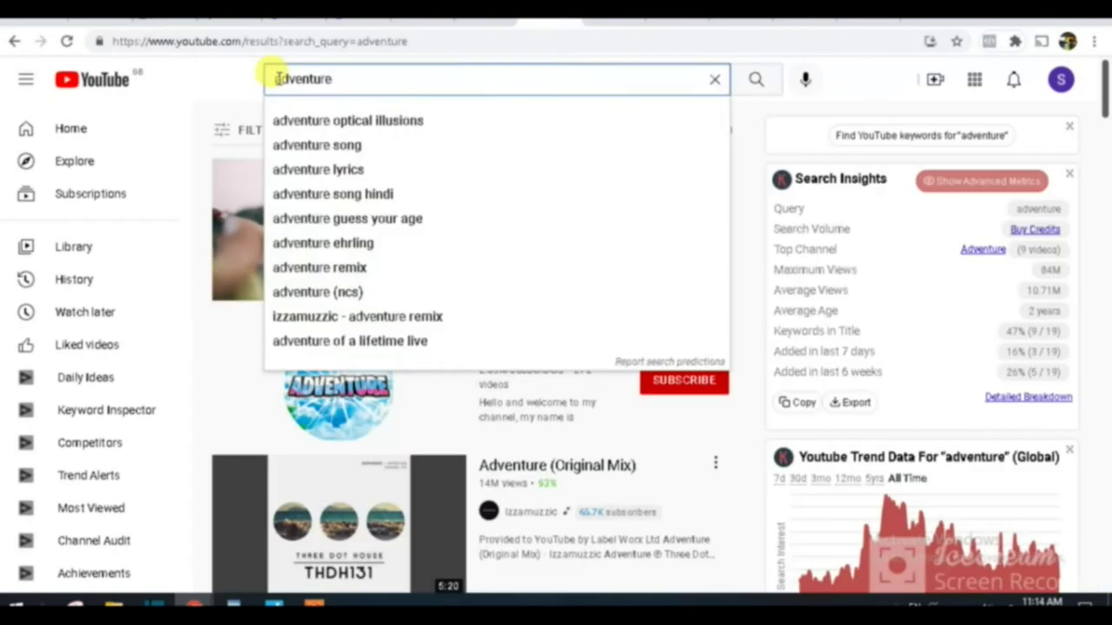
Step: Search YouTube for 'wild adventure', browse the results, and show the search filter panel
click(274, 78)
text(wild)
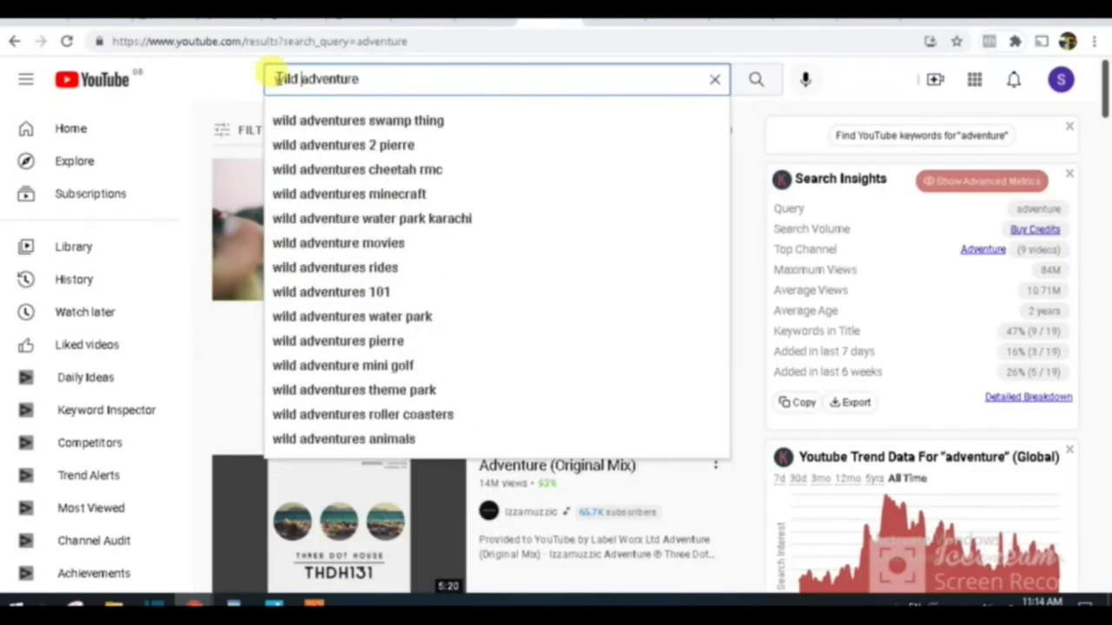
key(Return)
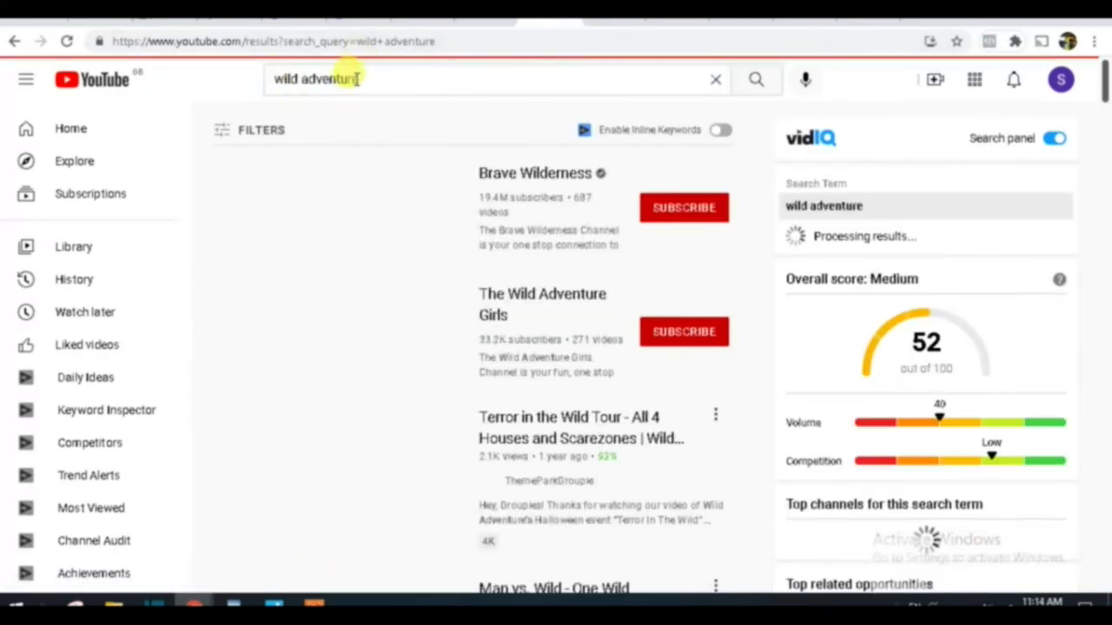
scroll(491, 365, down, 4)
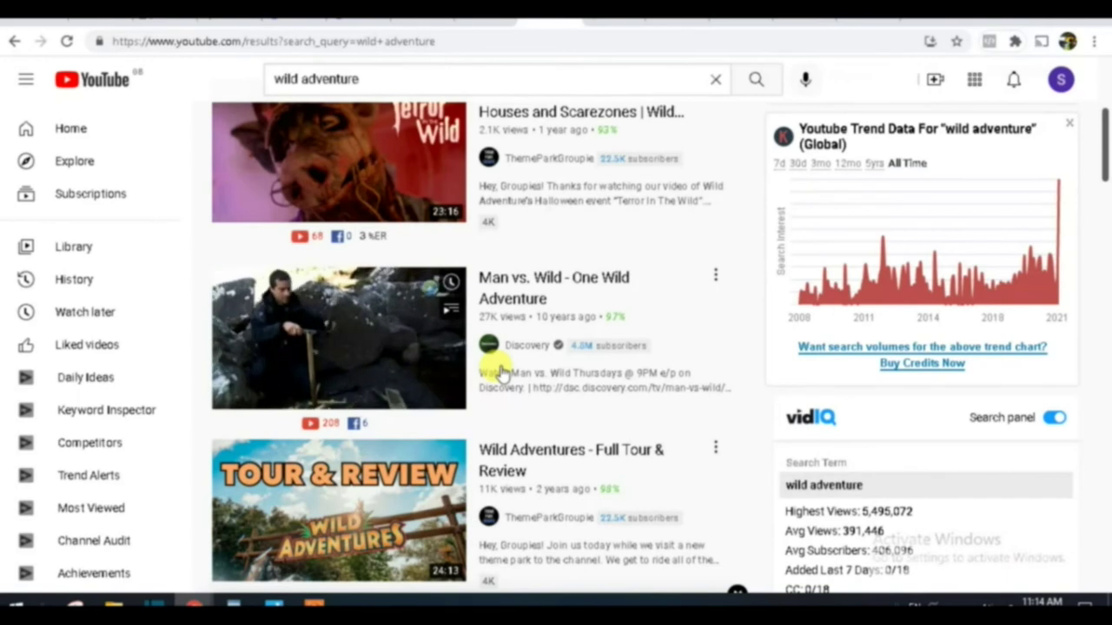
scroll(486, 370, up, 2)
scroll(463, 374, up, 2)
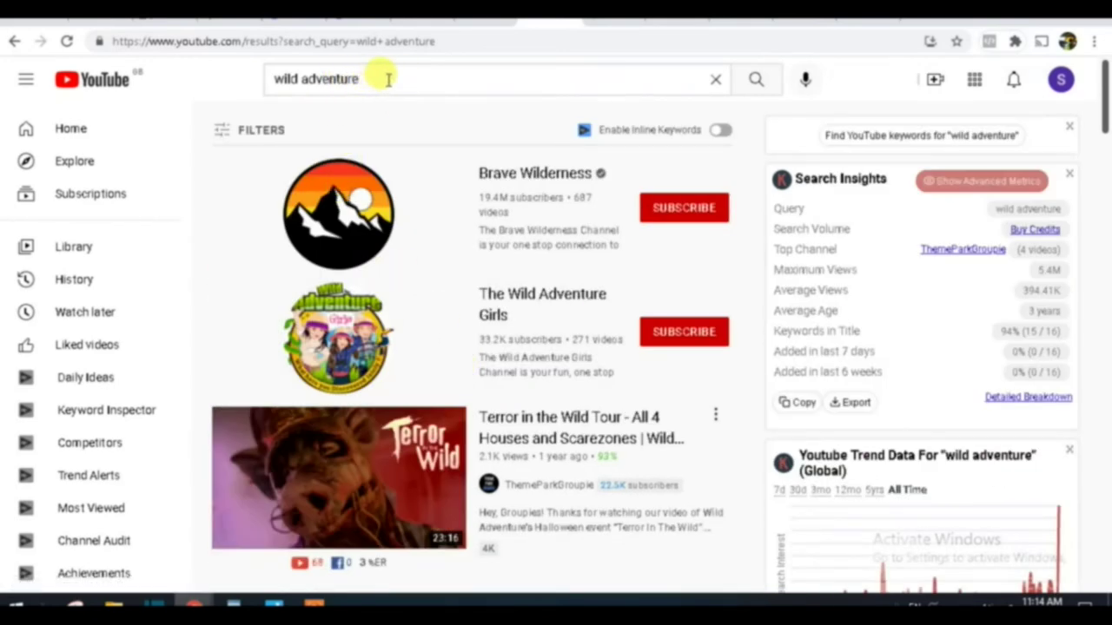
click(225, 134)
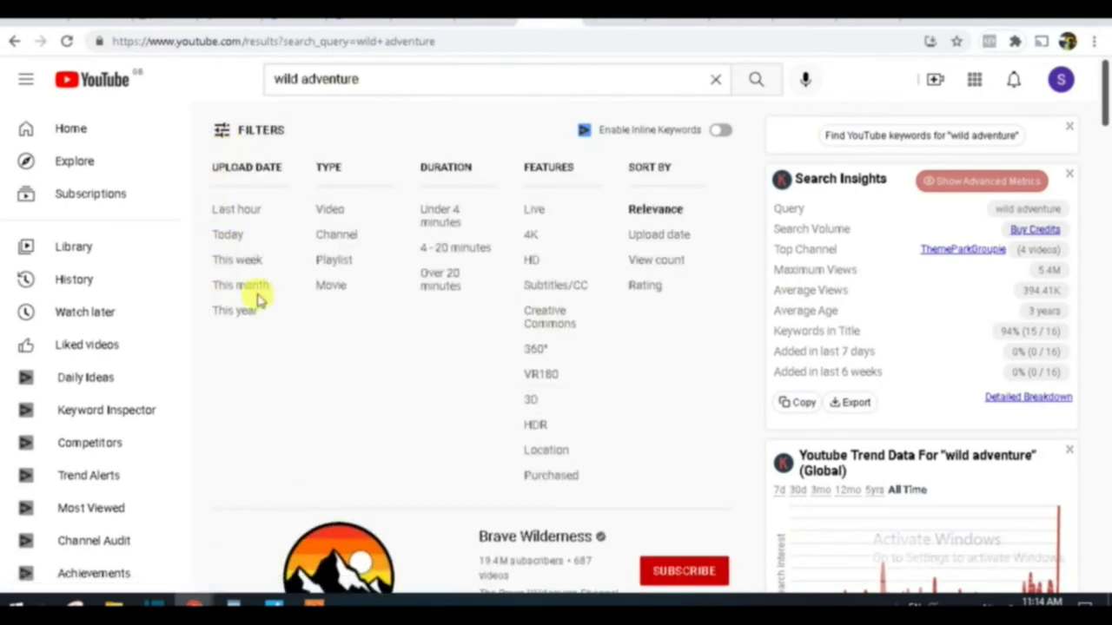
Step: Apply the Creative Commons feature filter and scroll through the filtered wild adventure results
click(556, 324)
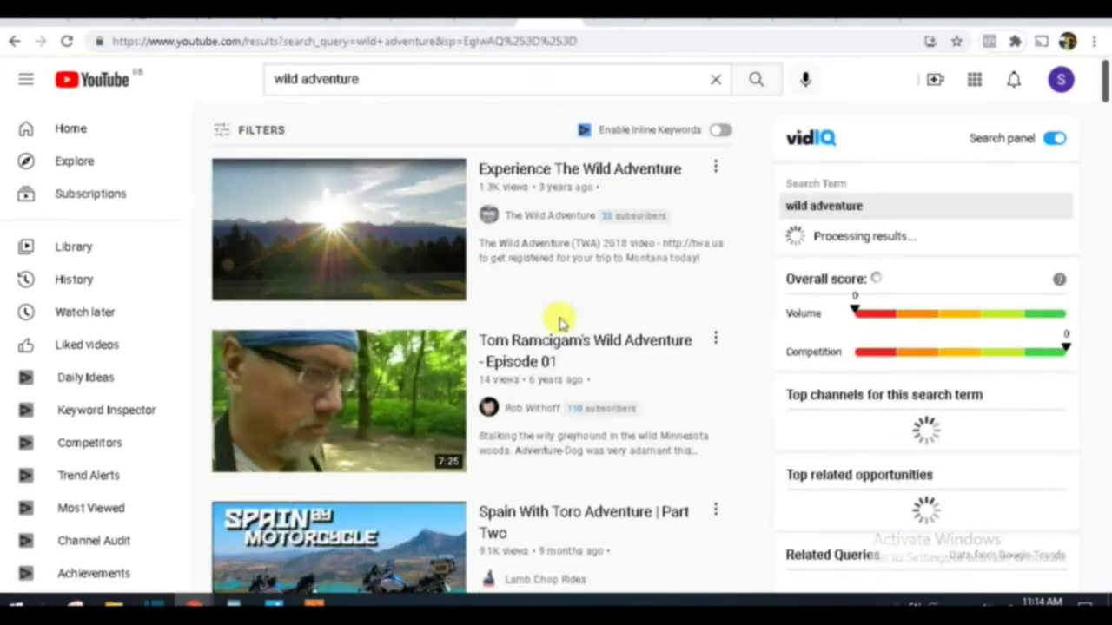
scroll(404, 261, down, 2)
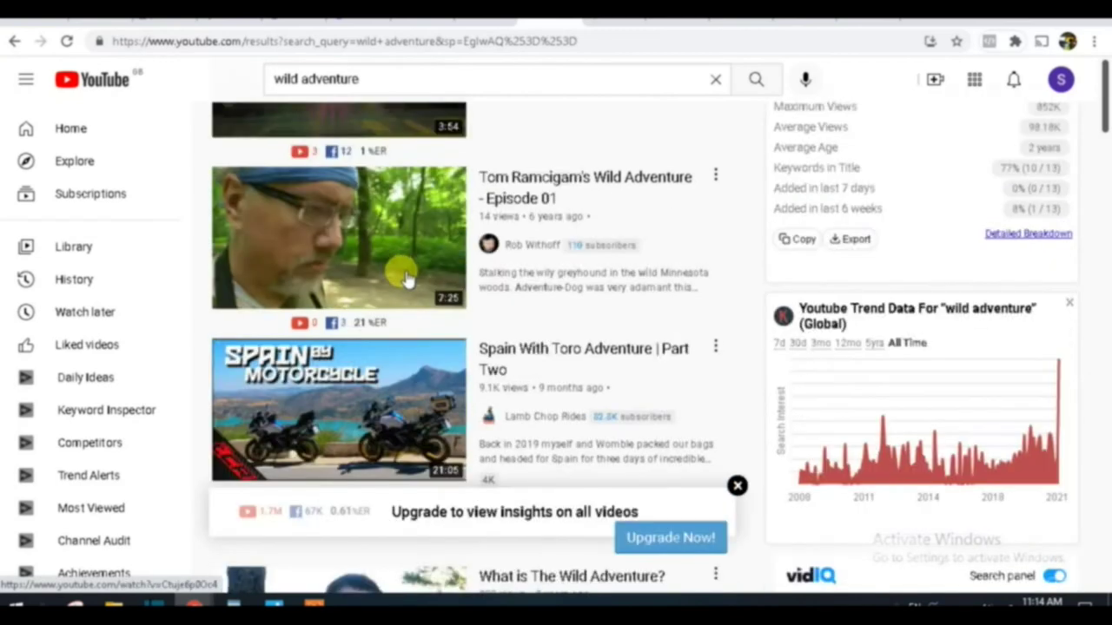
scroll(438, 313, down, 4)
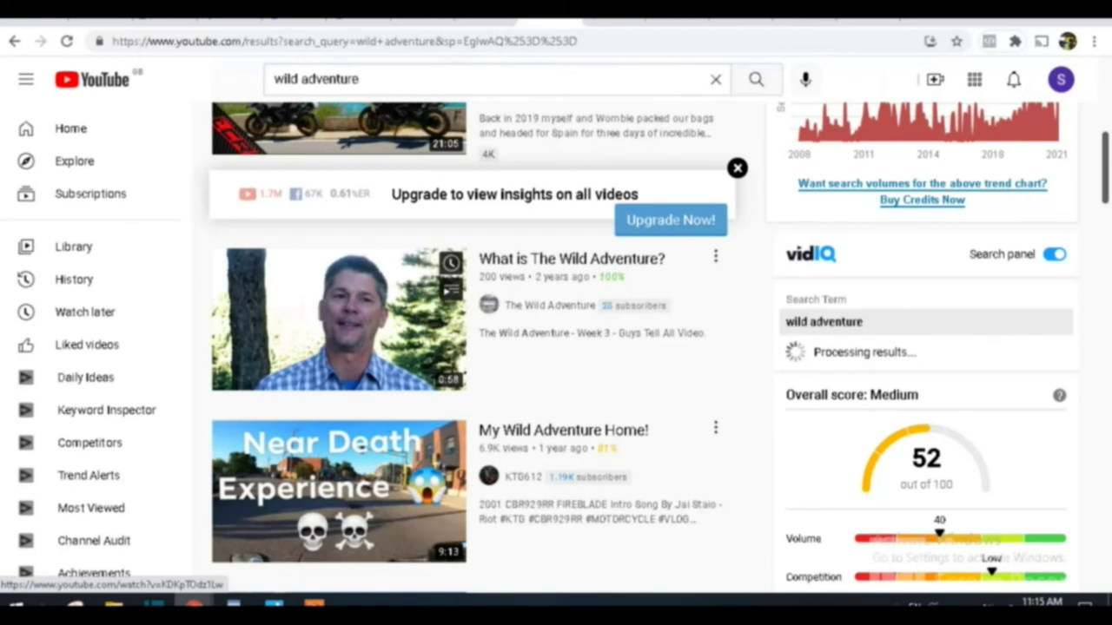
scroll(354, 117, up, 8)
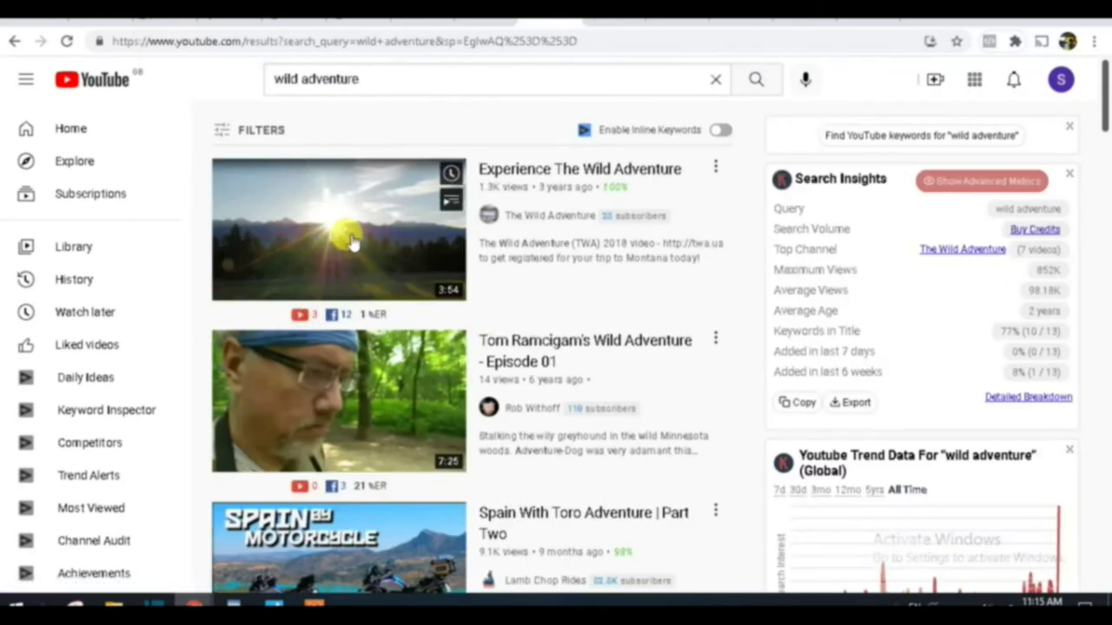
scroll(365, 236, down, 15)
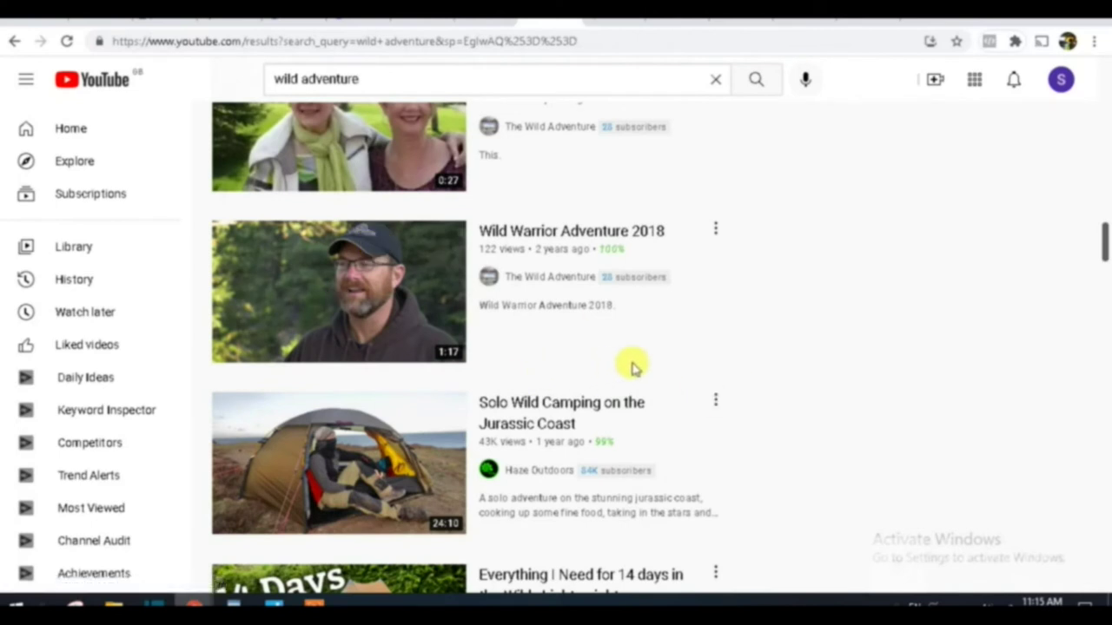
Step: Open the Wild Warrior Adventure 2018 video, copy its web address, and open a new tab
click(391, 294)
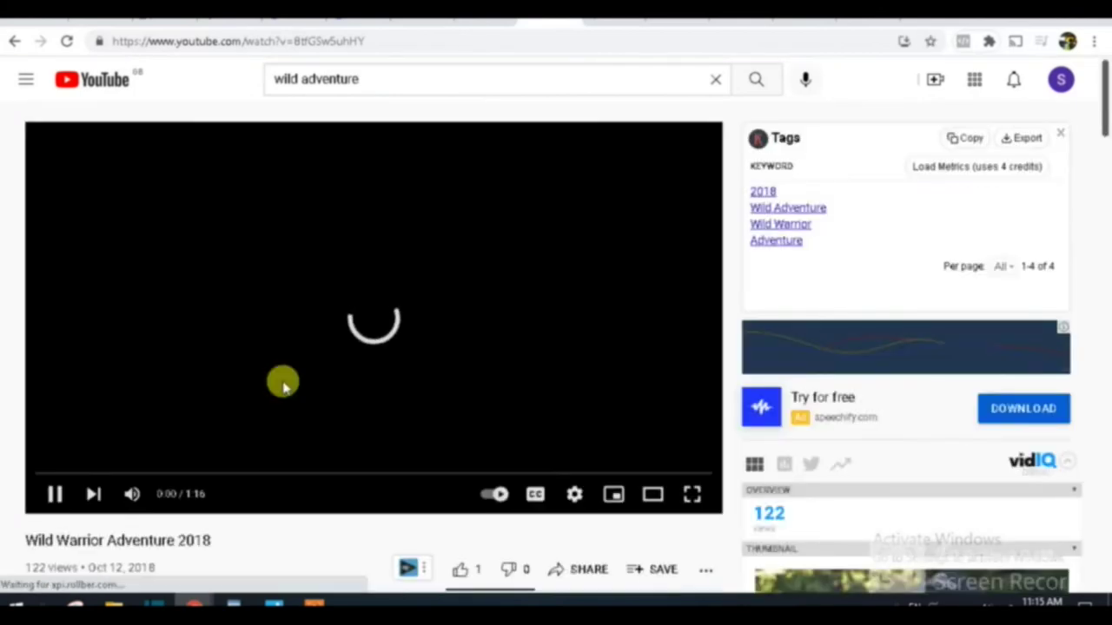
scroll(319, 408, down, 2)
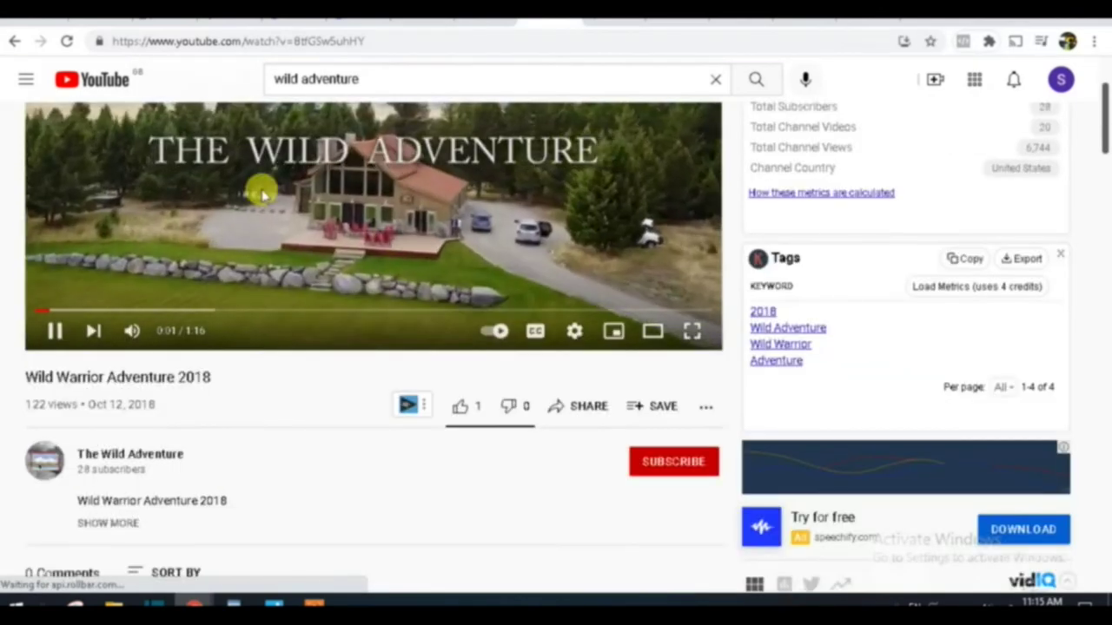
scroll(475, 243, up, 2)
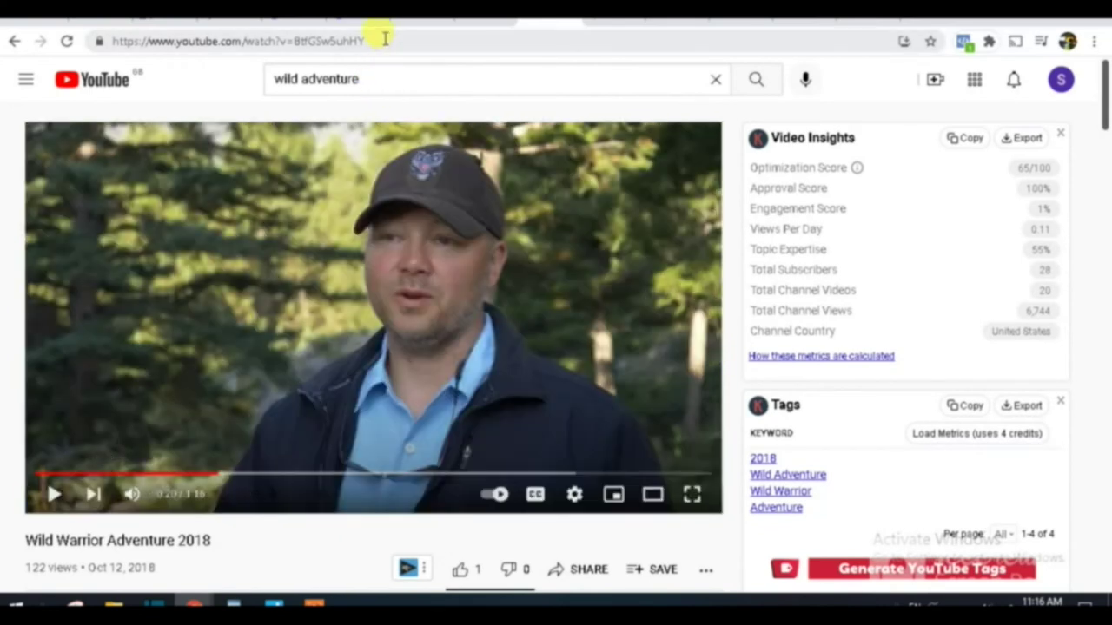
drag(384, 40, 96, 39)
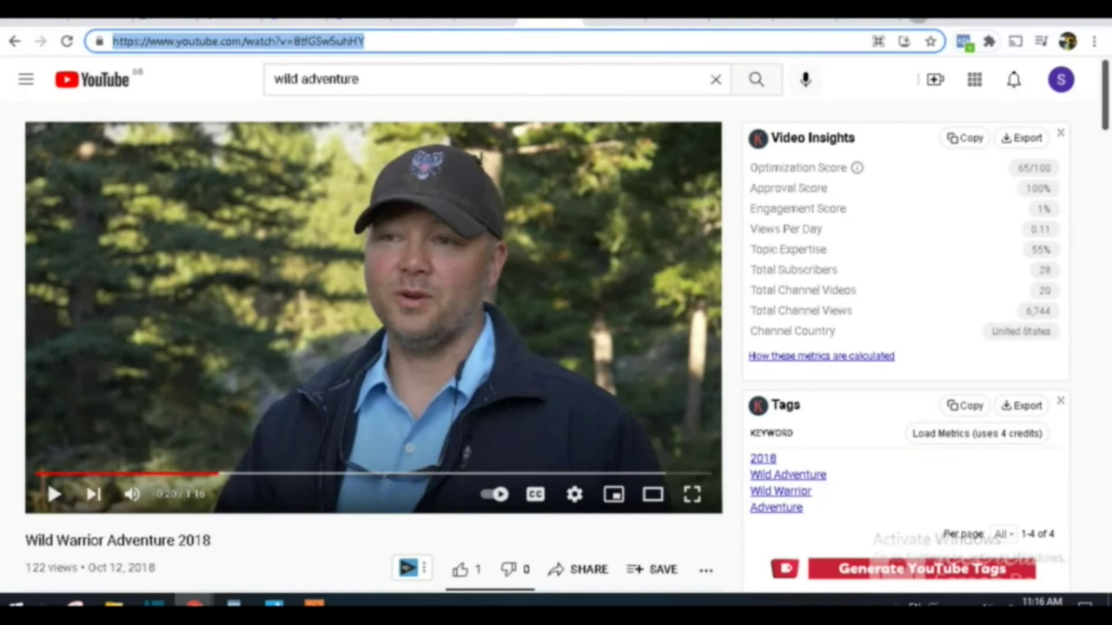
key(ctrl+t)
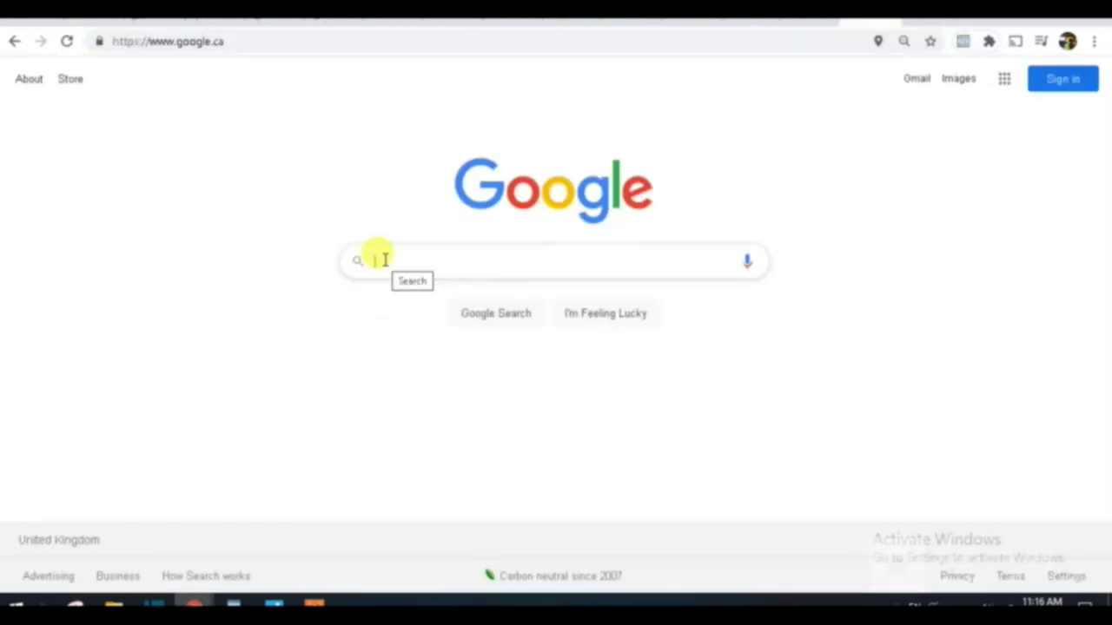
Step: Google 'youtube to mp' and open the ytmp3.cc YouTube to Mp3 Converter site
text(youtu)
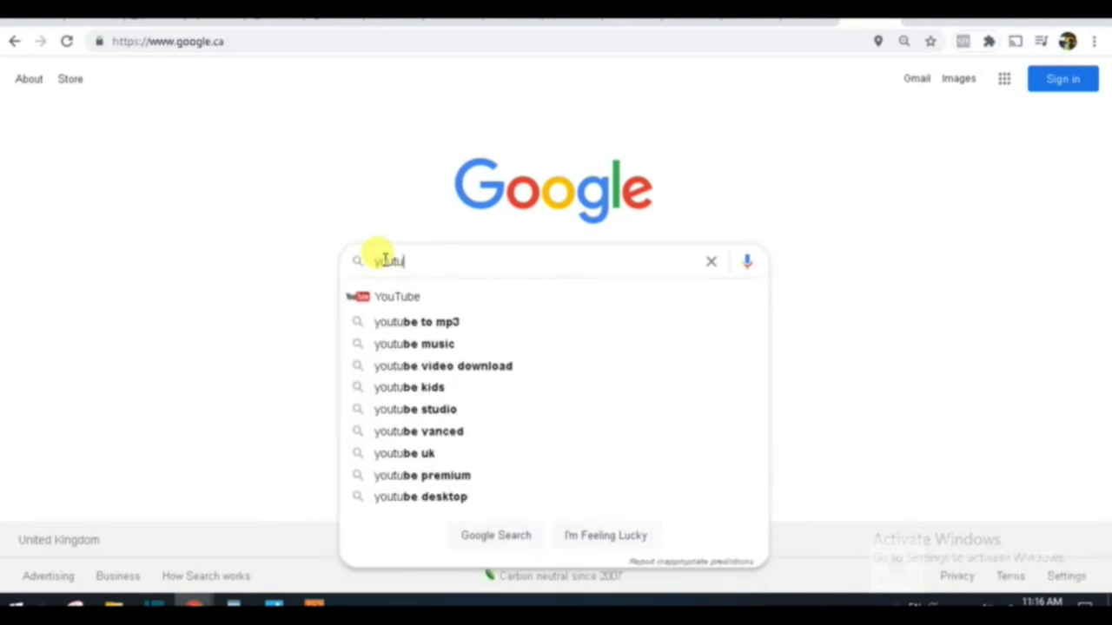
text(be to m)
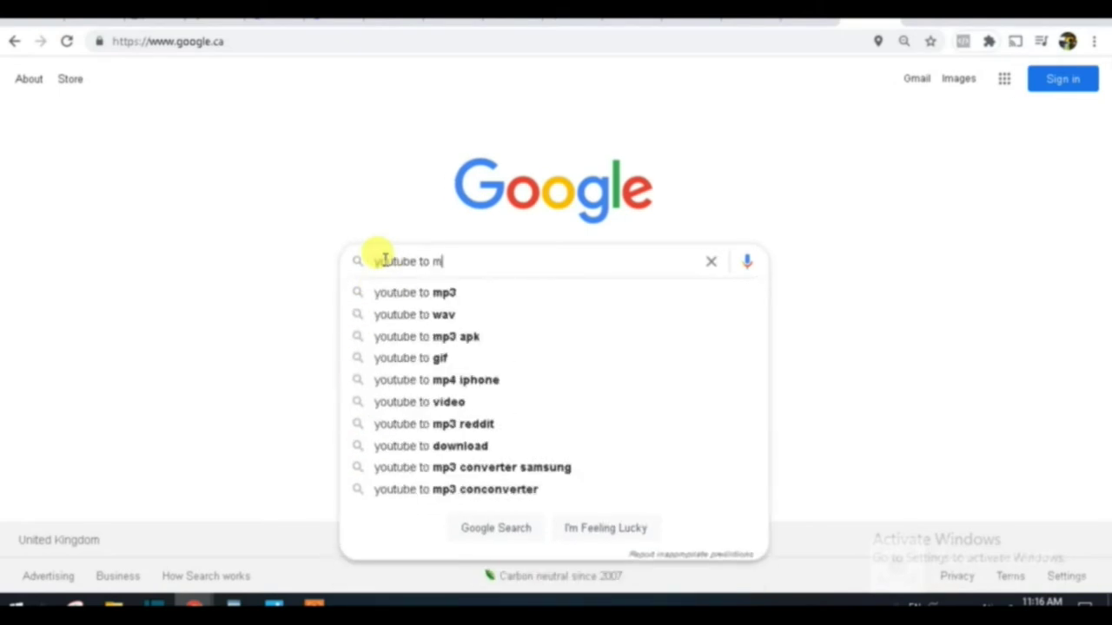
text(p)
key(Return)
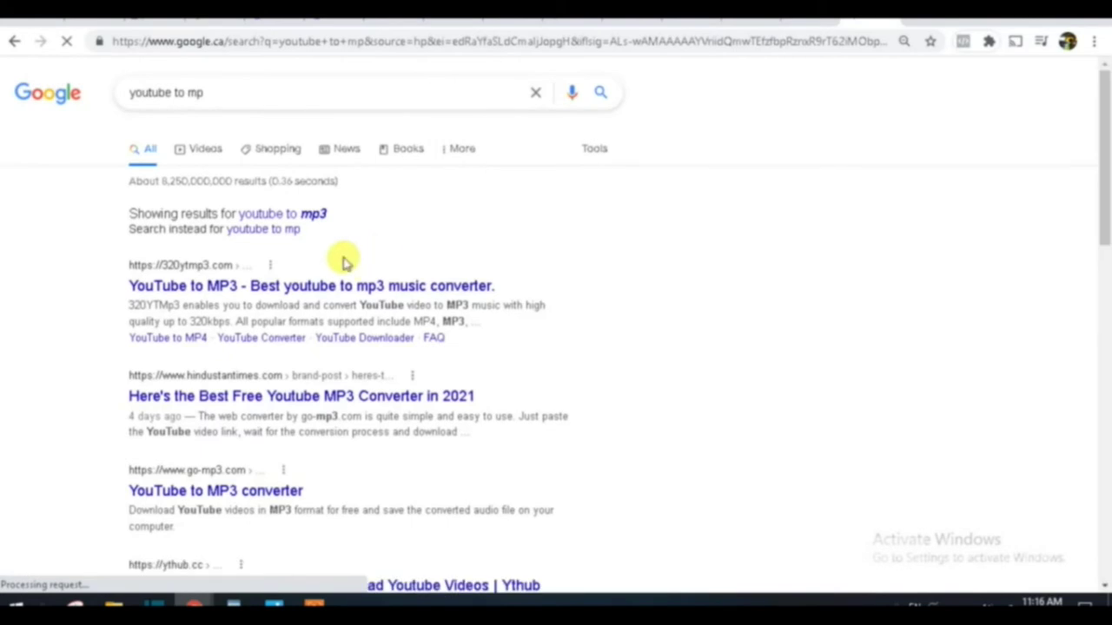
scroll(277, 426, down, 3)
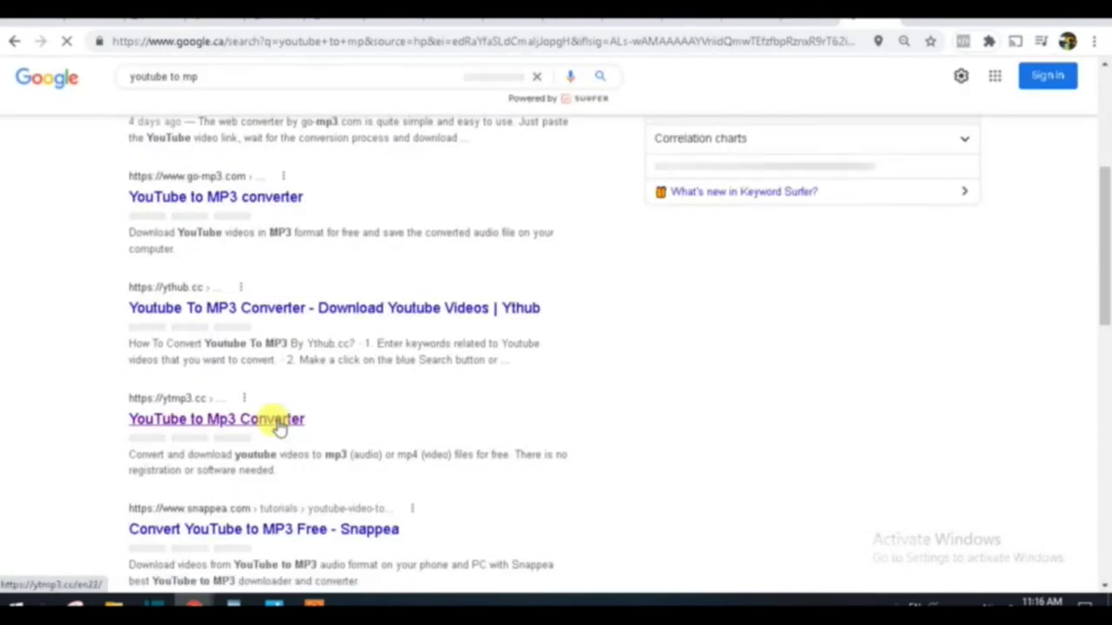
click(186, 425)
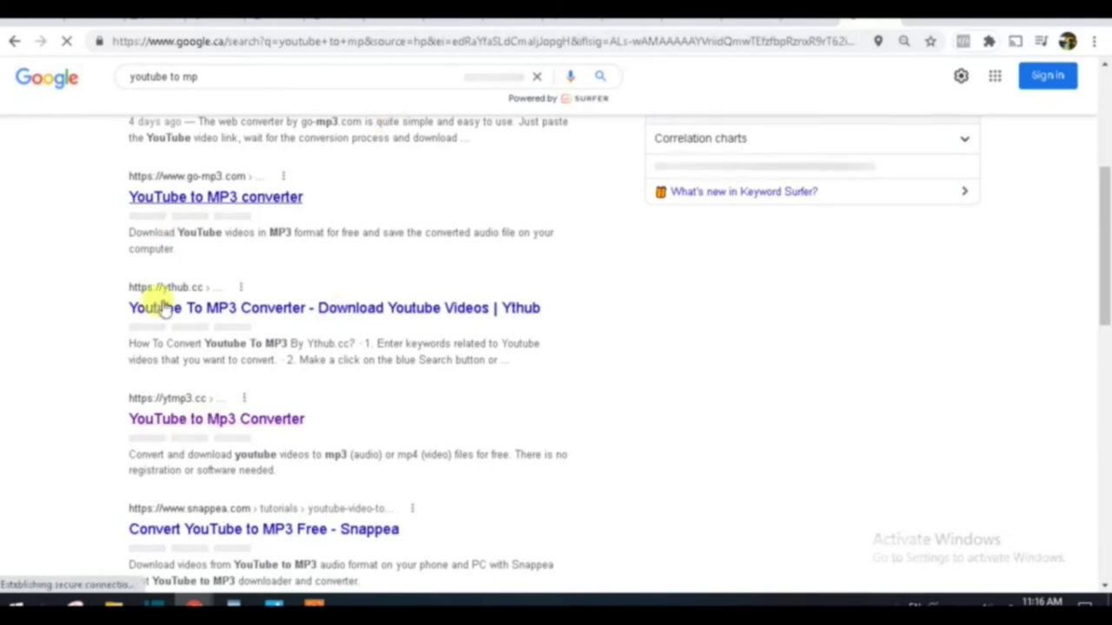
scroll(355, 455, down, 2)
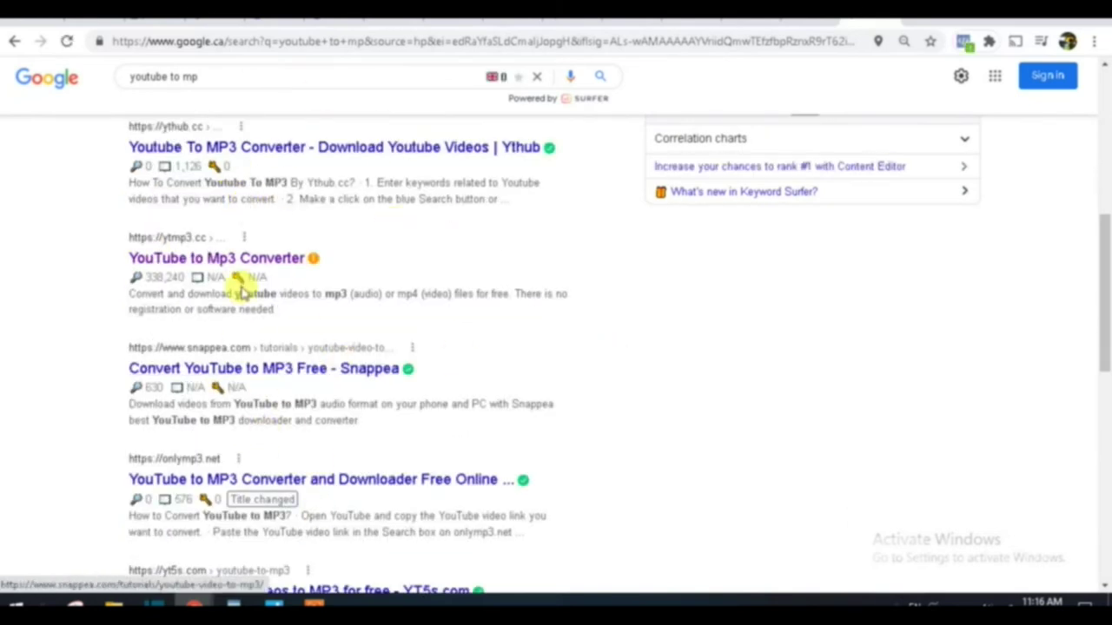
scroll(356, 250, down, 5)
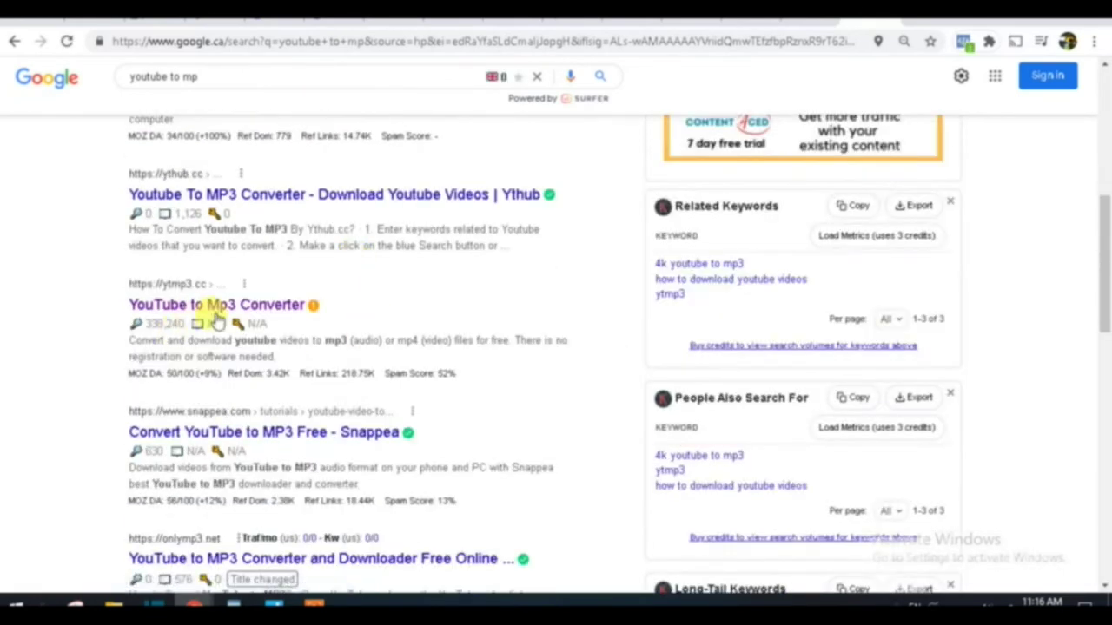
click(226, 310)
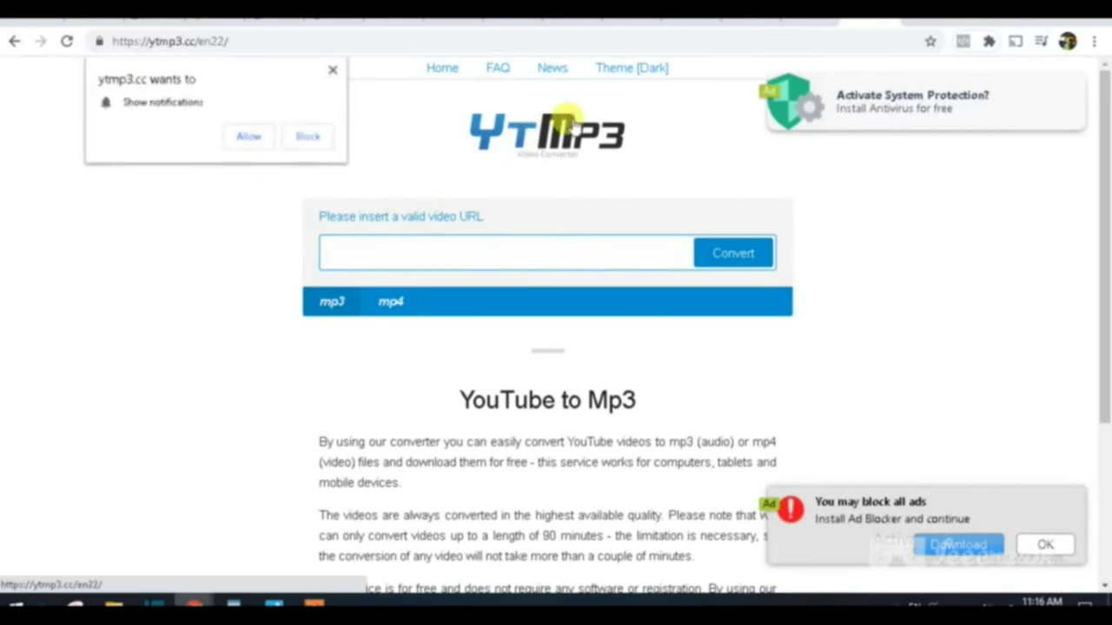
Step: Paste the Wild Warrior Adventure 2018 address into YTMP3 to convert it, then switch to Pexels
click(380, 251)
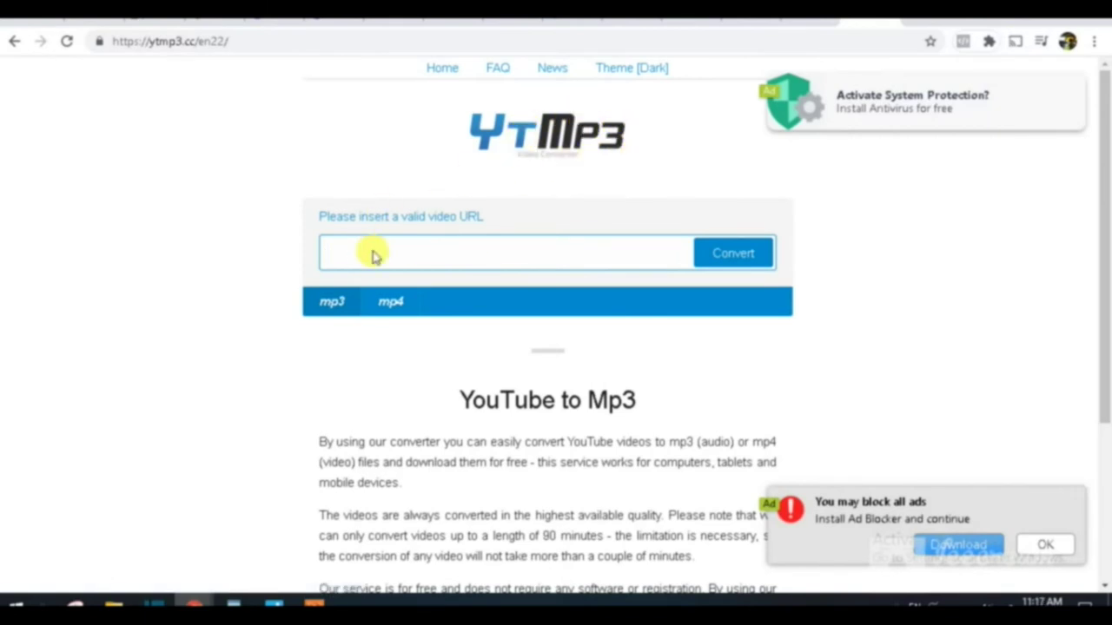
key(ctrl+v)
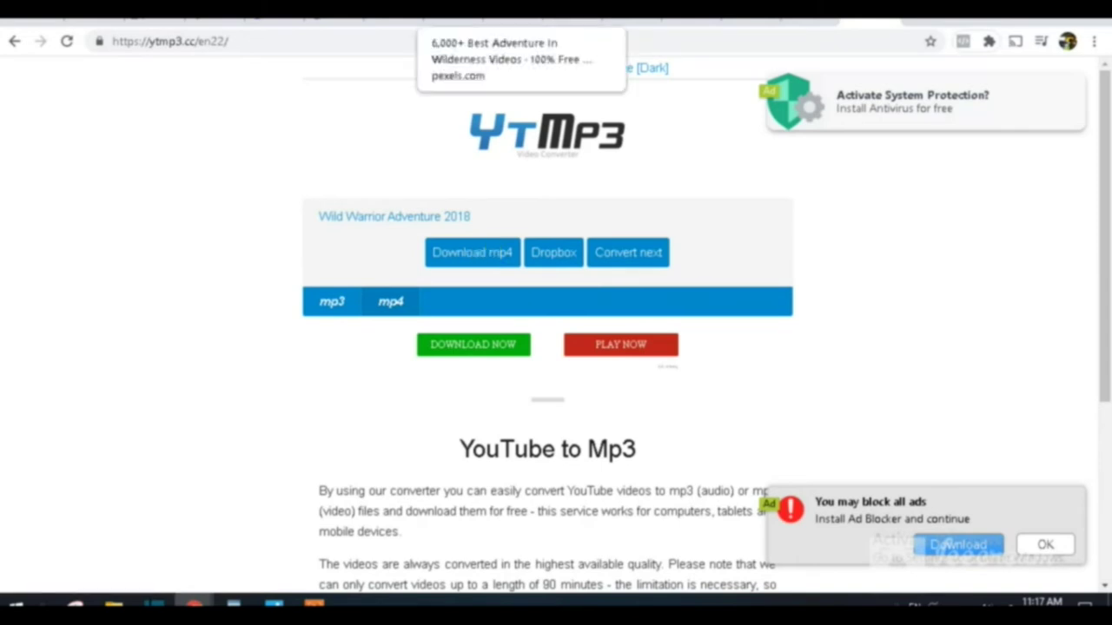
click(451, 17)
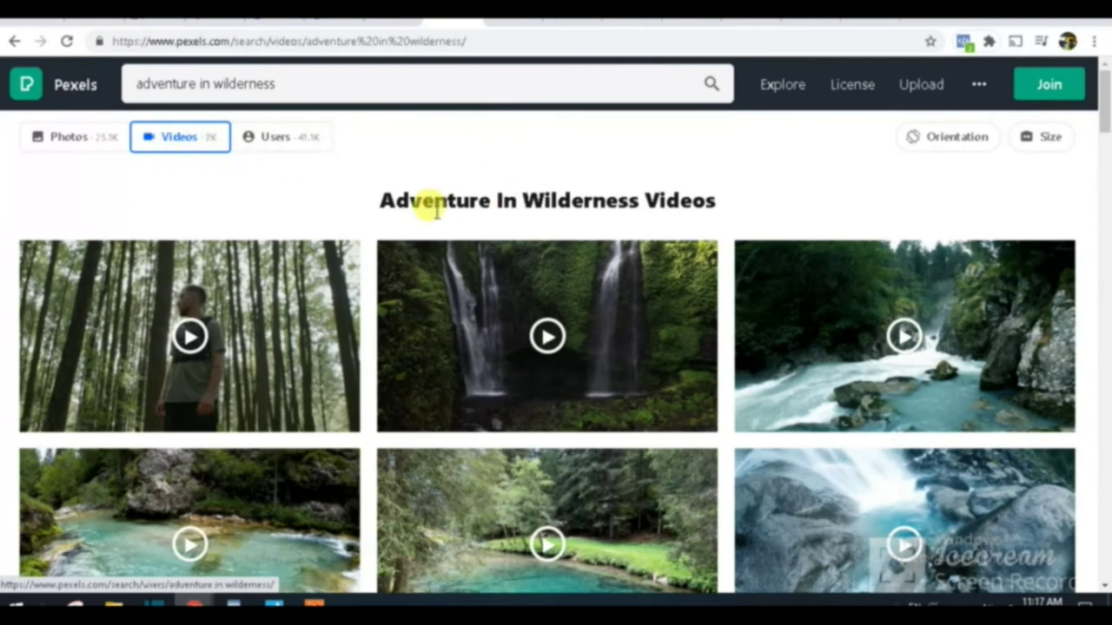
Step: Scroll the Adventure In Wilderness results and open the clip of the man beside the tall rock
drag(380, 201, 667, 200)
scroll(669, 201, down, 2)
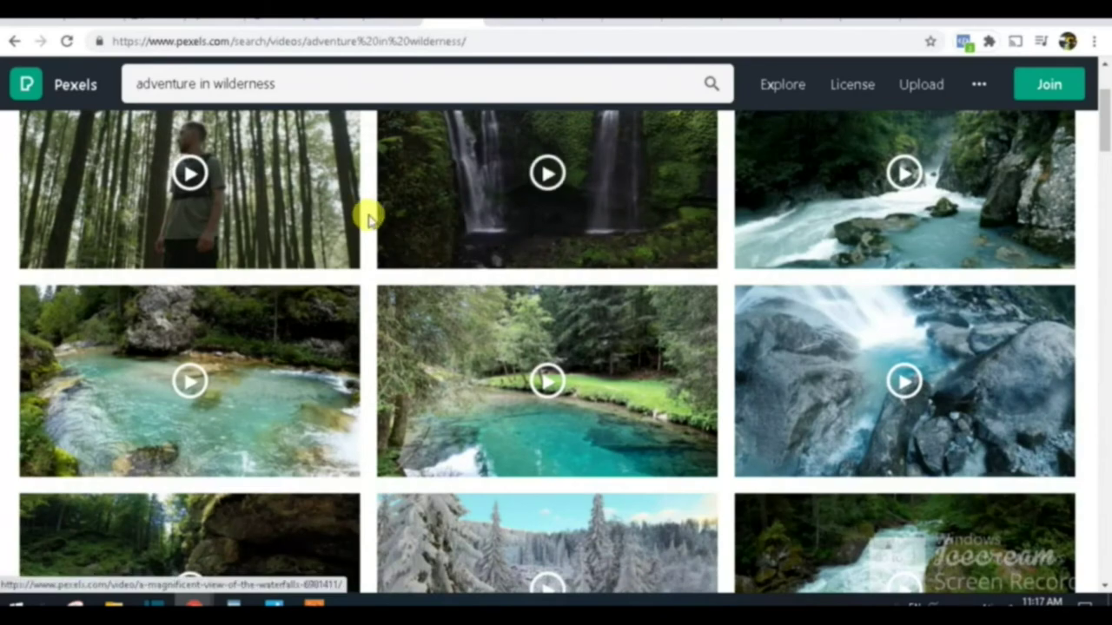
scroll(369, 216, down, 4)
scroll(743, 368, down, 4)
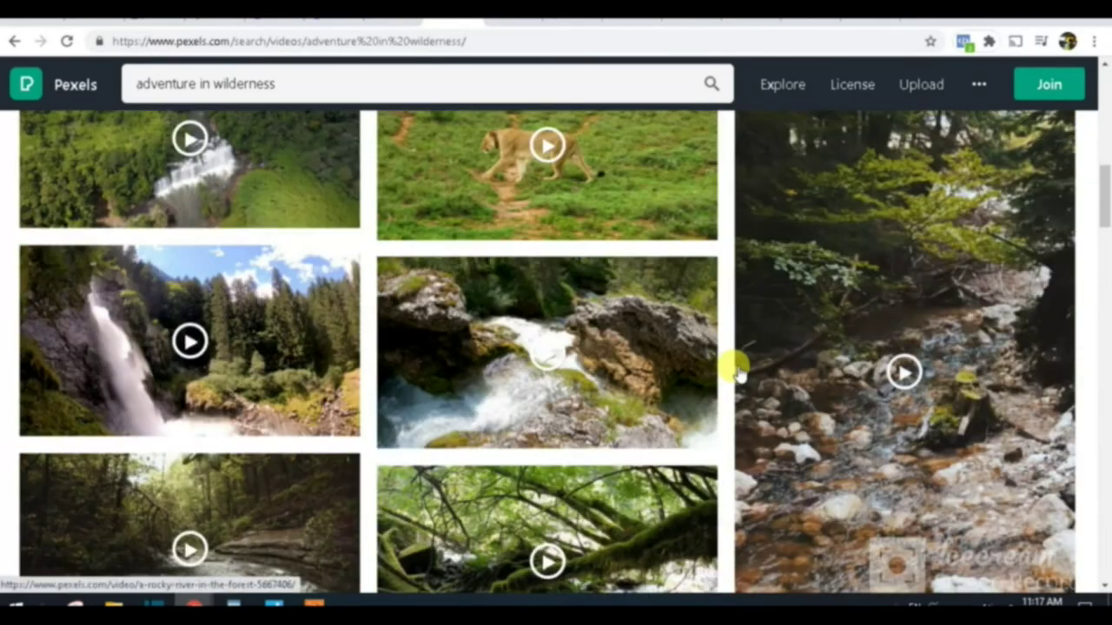
scroll(736, 370, down, 6)
scroll(699, 367, down, 1)
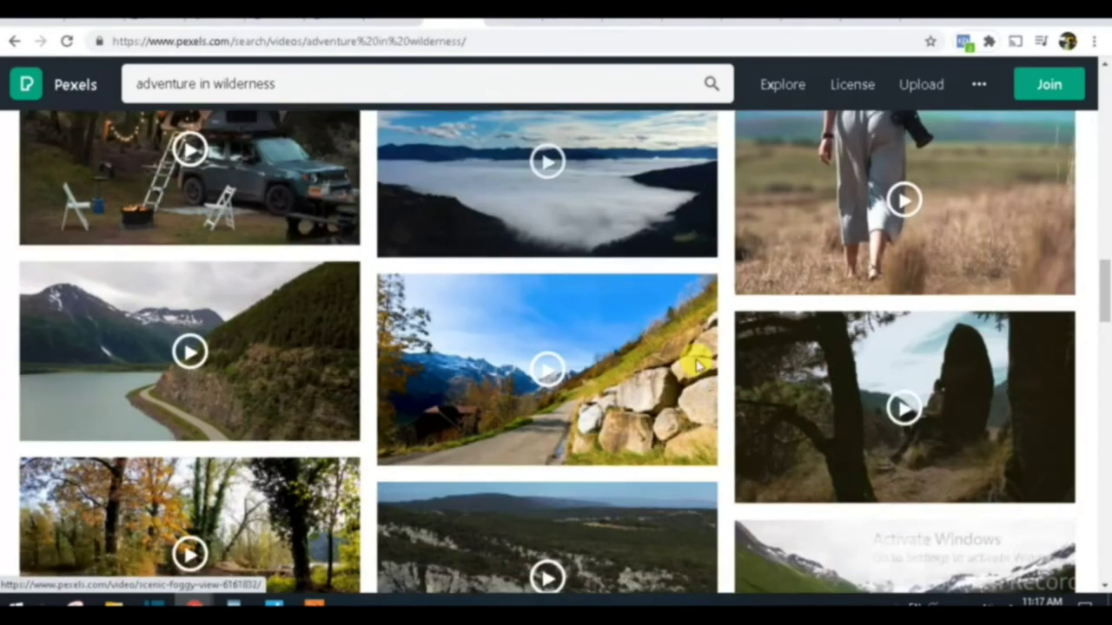
scroll(699, 367, down, 2)
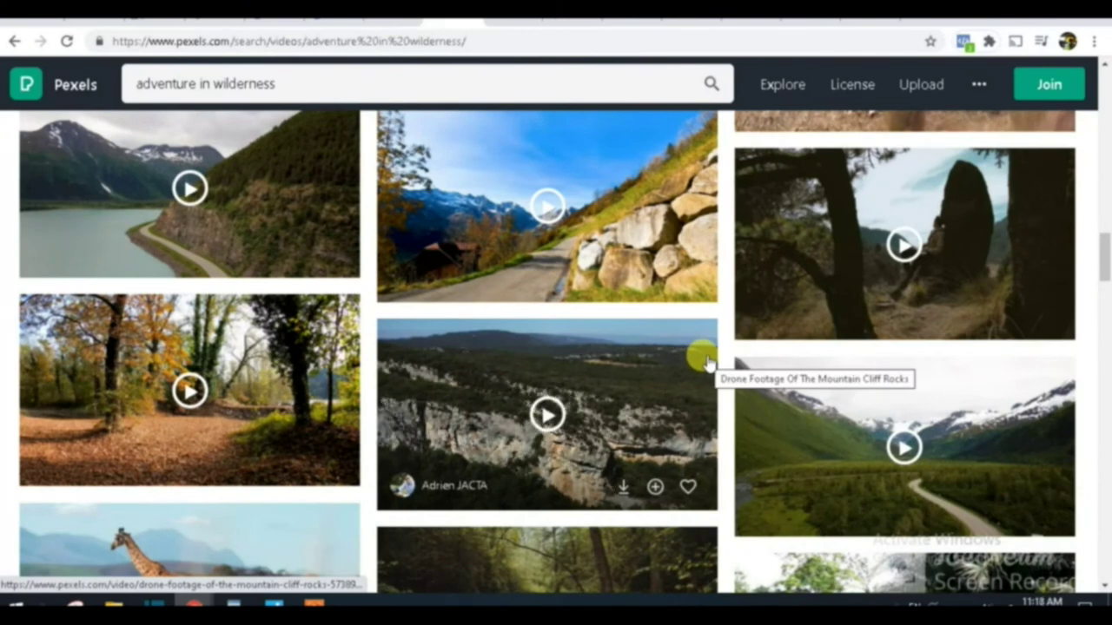
click(971, 297)
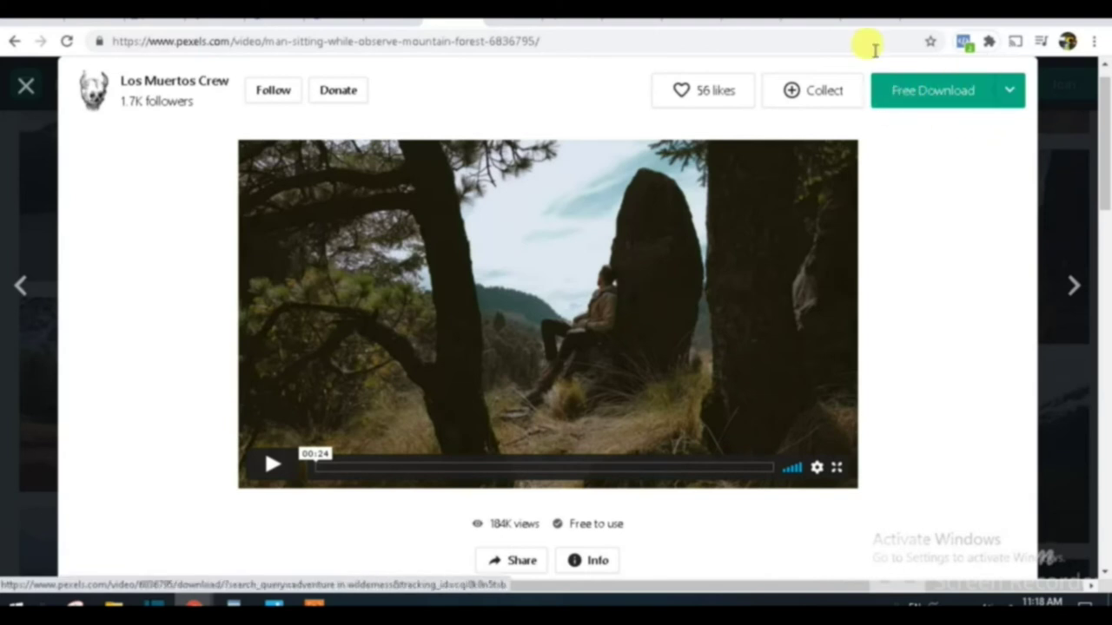
Step: Download the forest clip from Pexels, then add a V1 video track to Shotcut's timeline
click(931, 74)
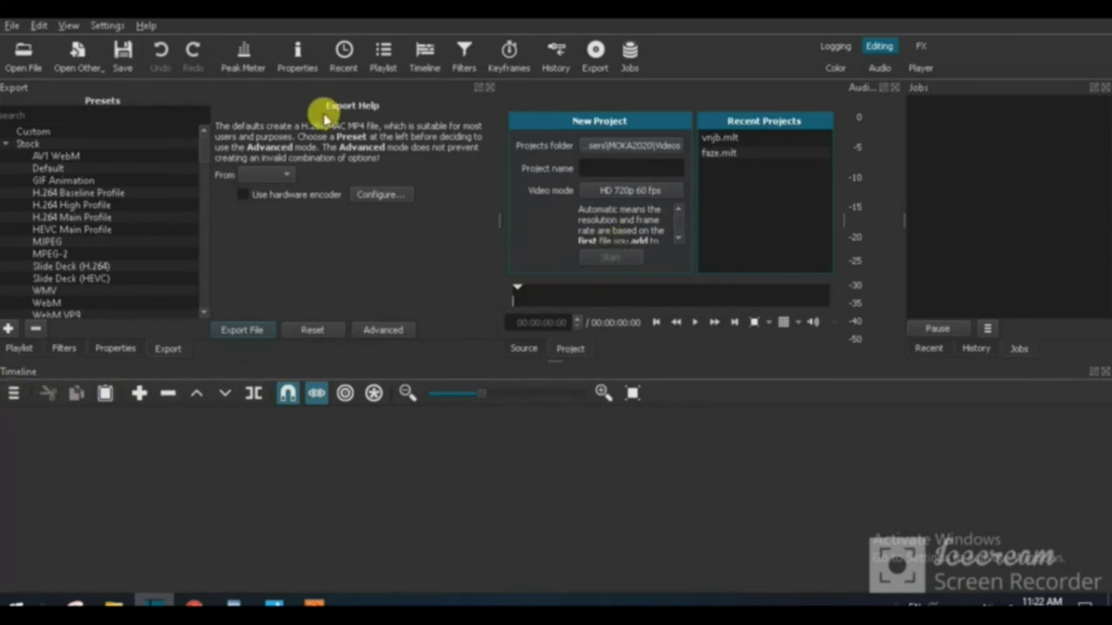
click(16, 396)
mouse_move(28, 414)
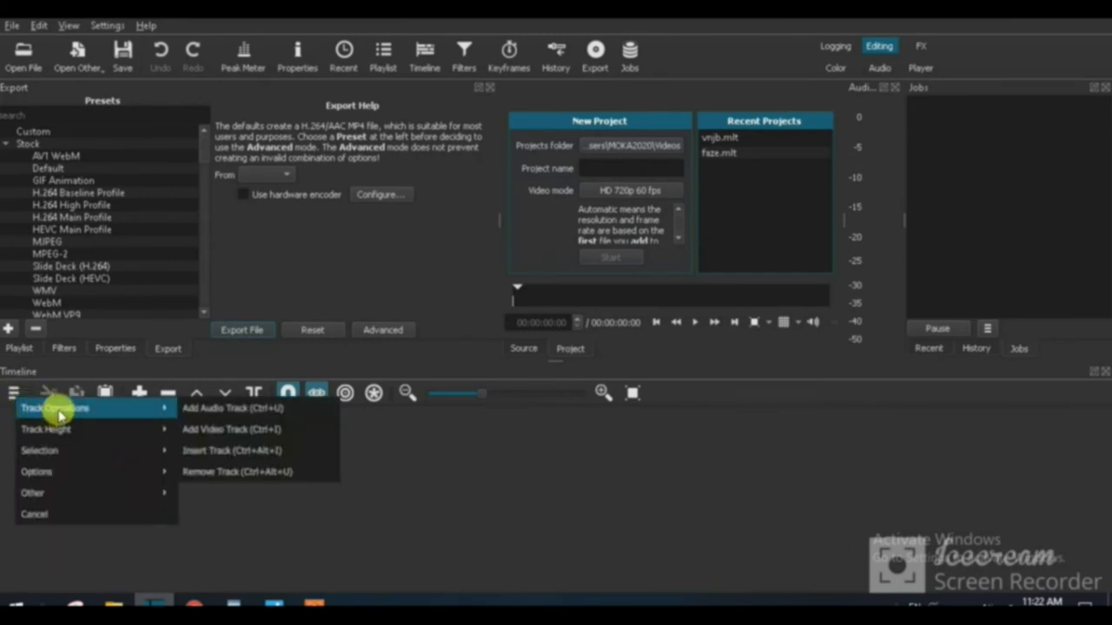
click(231, 430)
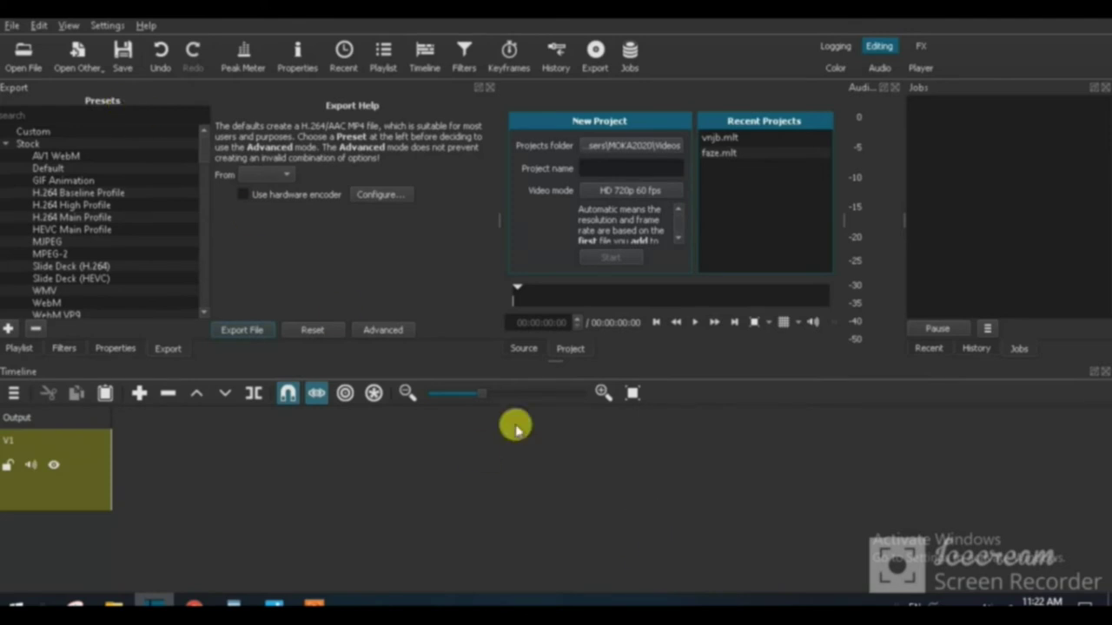
Step: Open the Pexels forest mp4 from the Desktop and drop it onto V1 at the timeline start
click(24, 61)
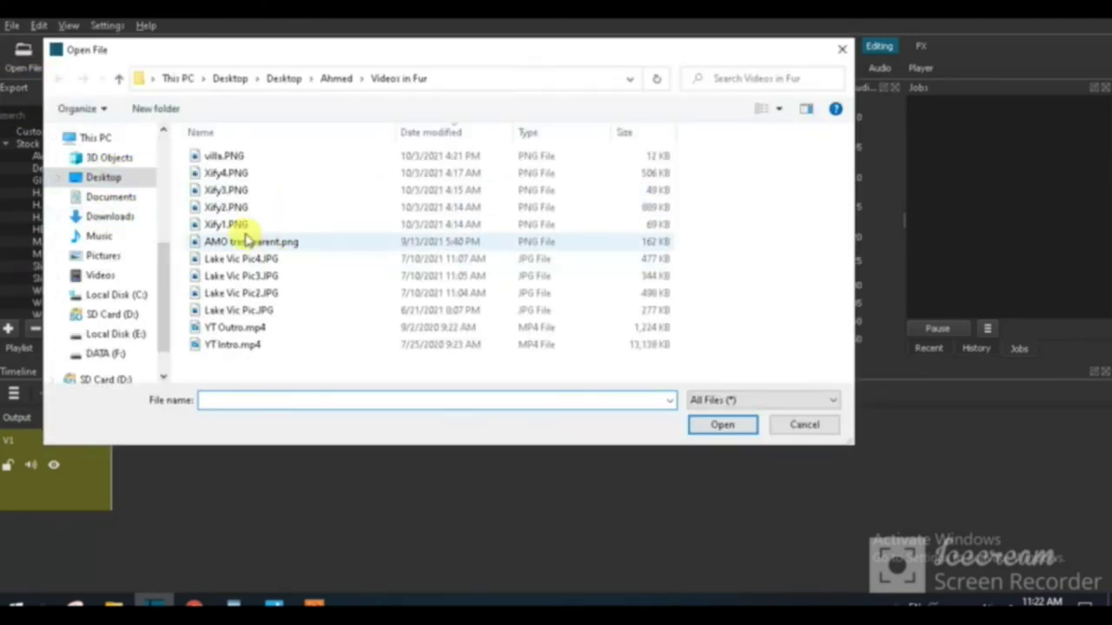
drag(166, 293, 144, 149)
click(98, 165)
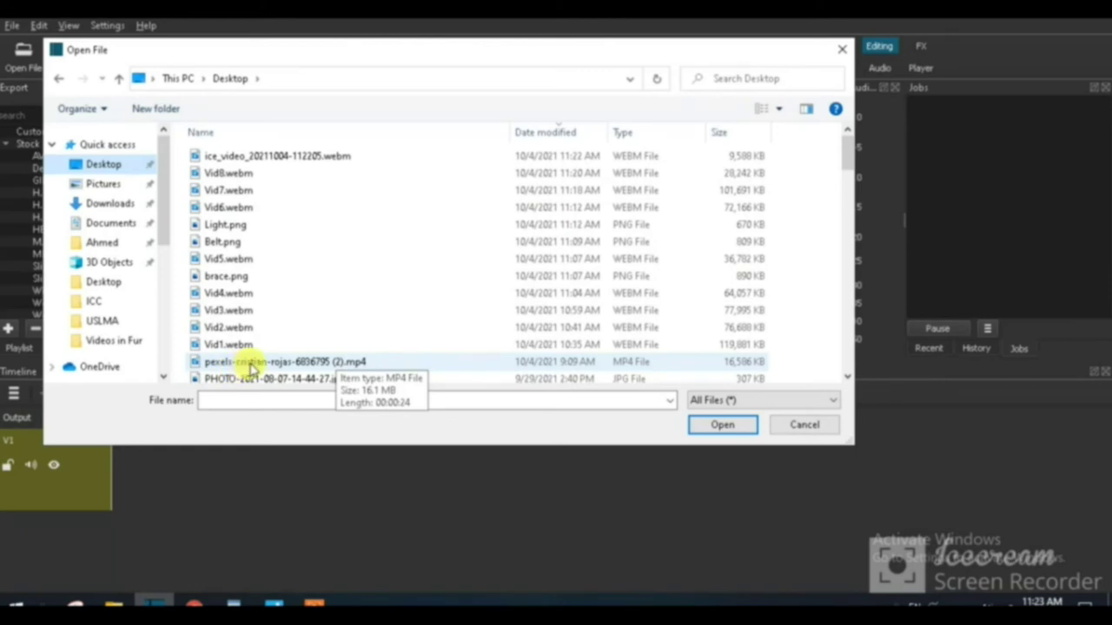
click(249, 363)
click(715, 423)
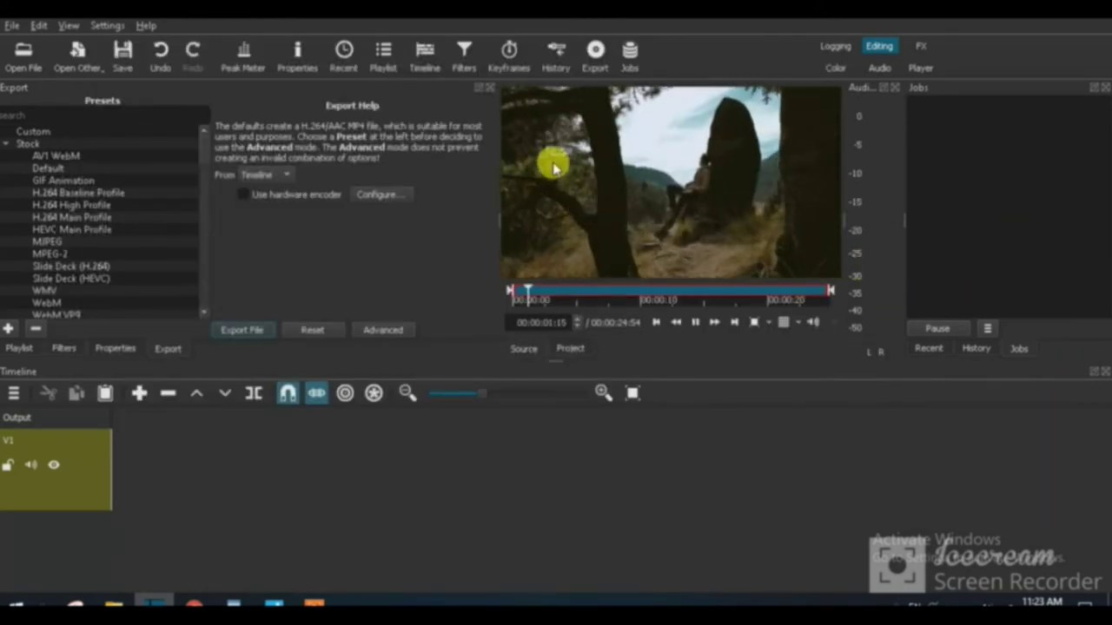
drag(538, 174, 124, 452)
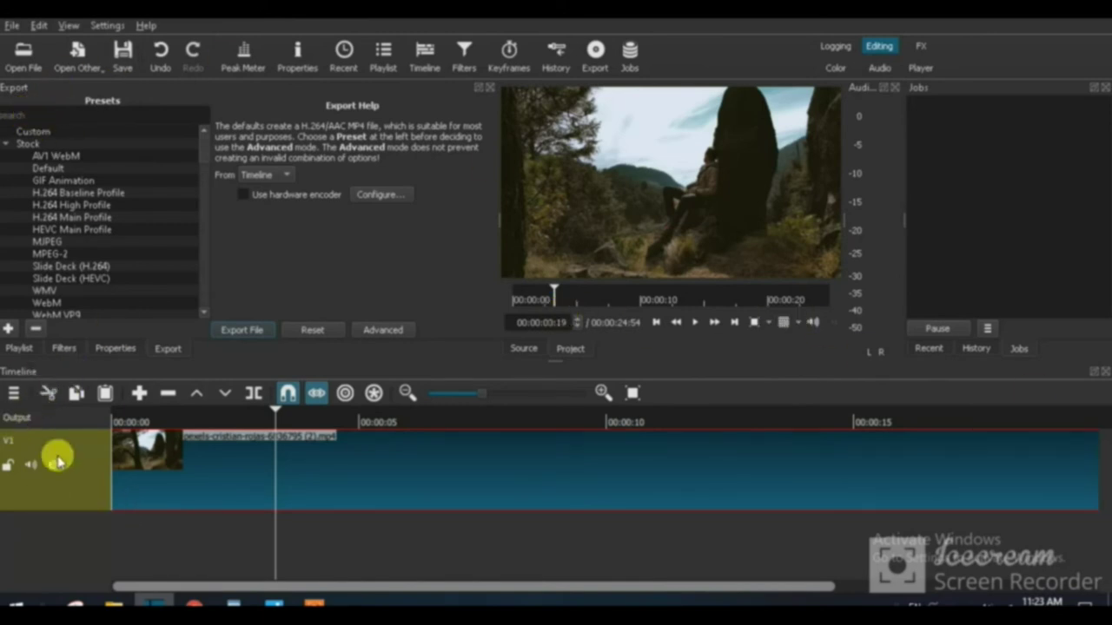
Step: Add a second video track, V2, above V1
click(14, 395)
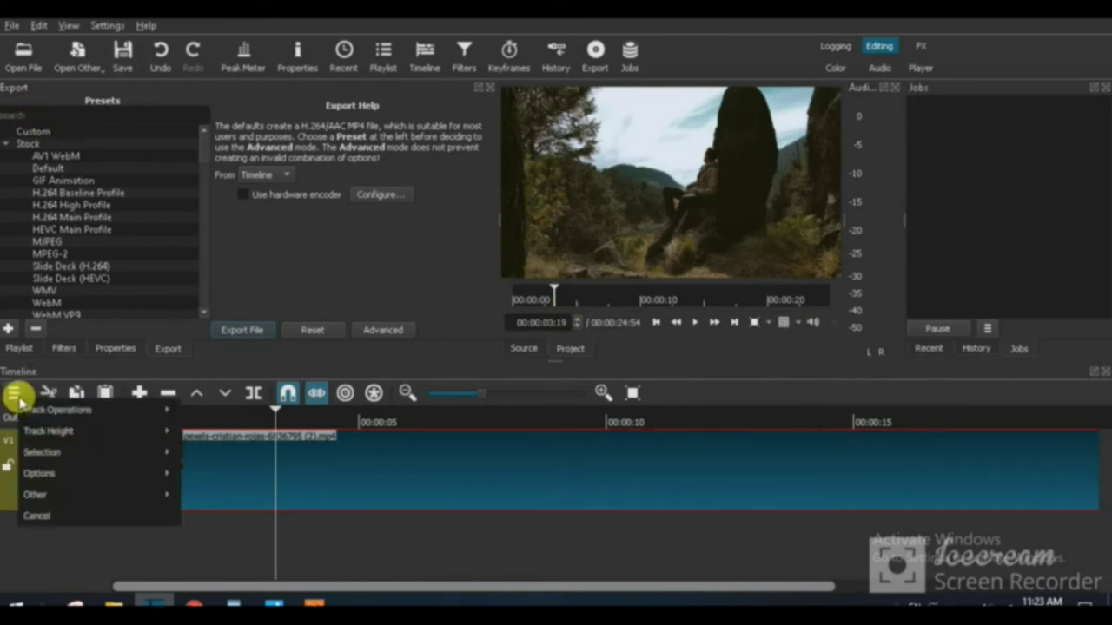
mouse_move(54, 413)
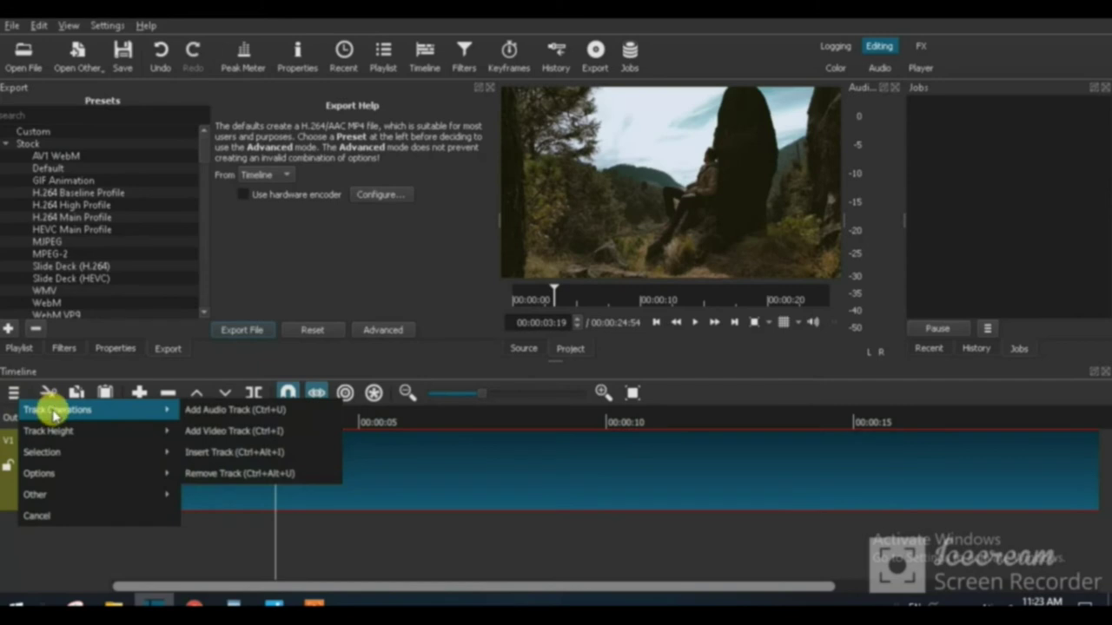
click(259, 431)
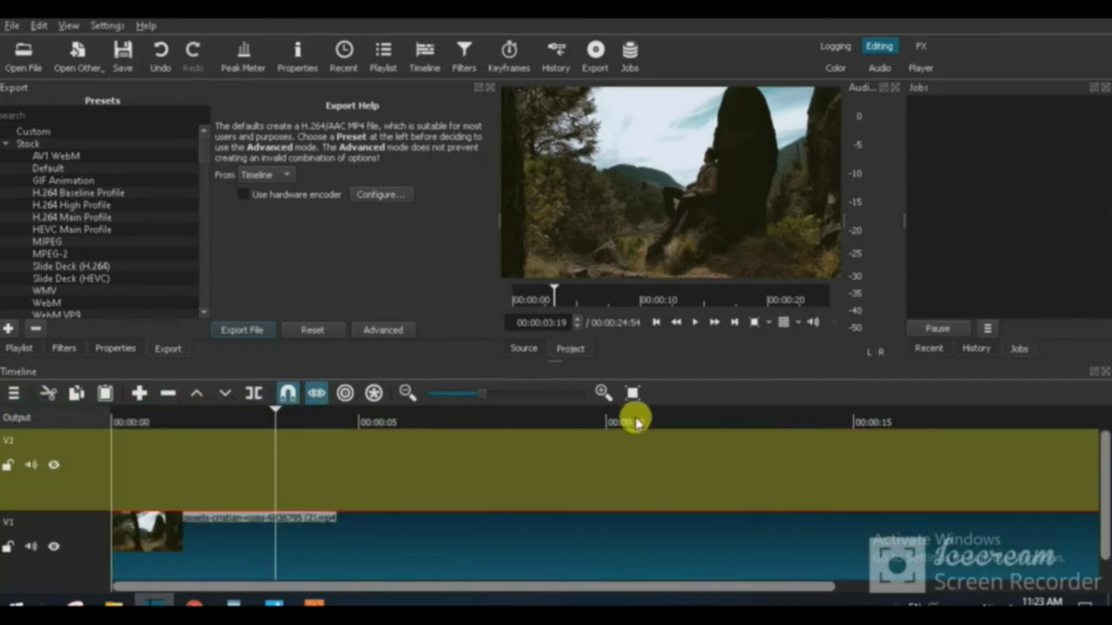
Step: Open brace.png, Belt.png and Light.png together from the Desktop
click(25, 57)
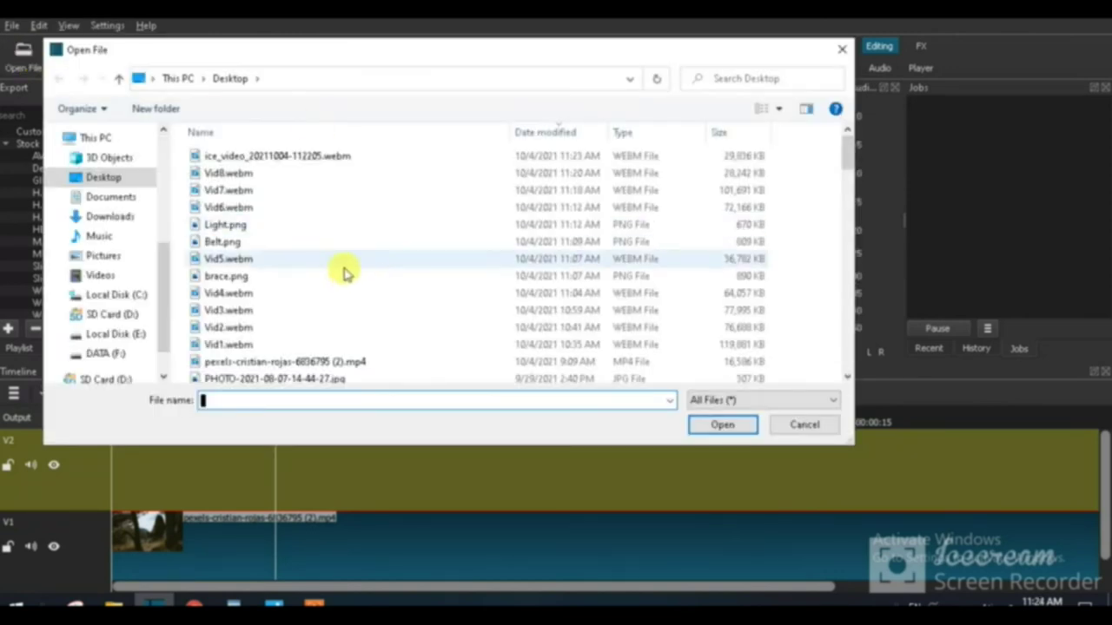
click(240, 278)
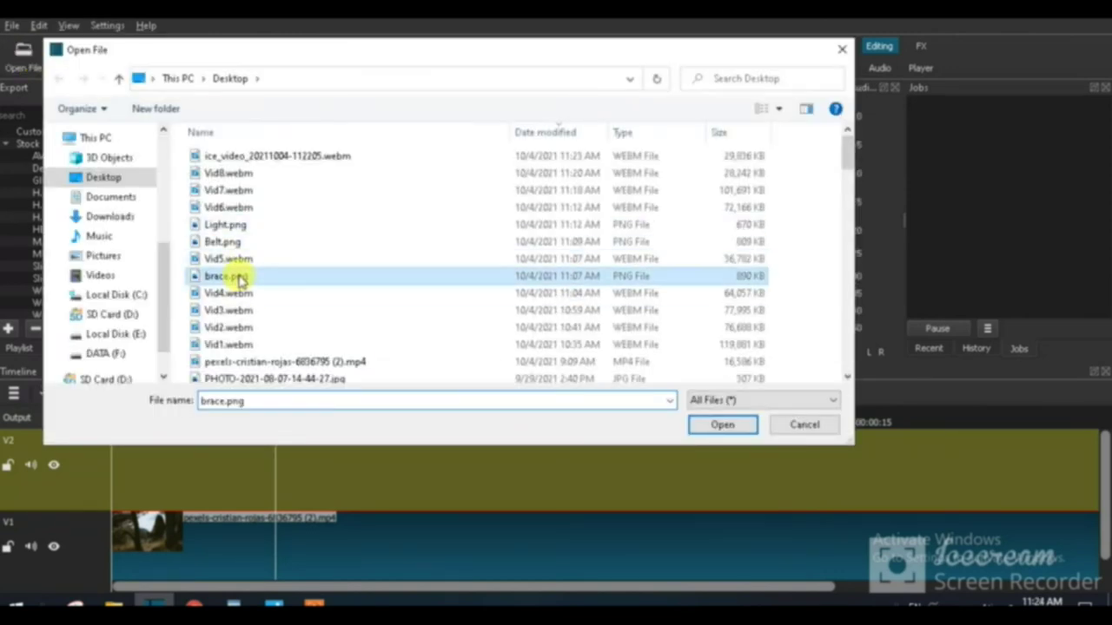
ctrl+click(224, 243)
ctrl+click(226, 228)
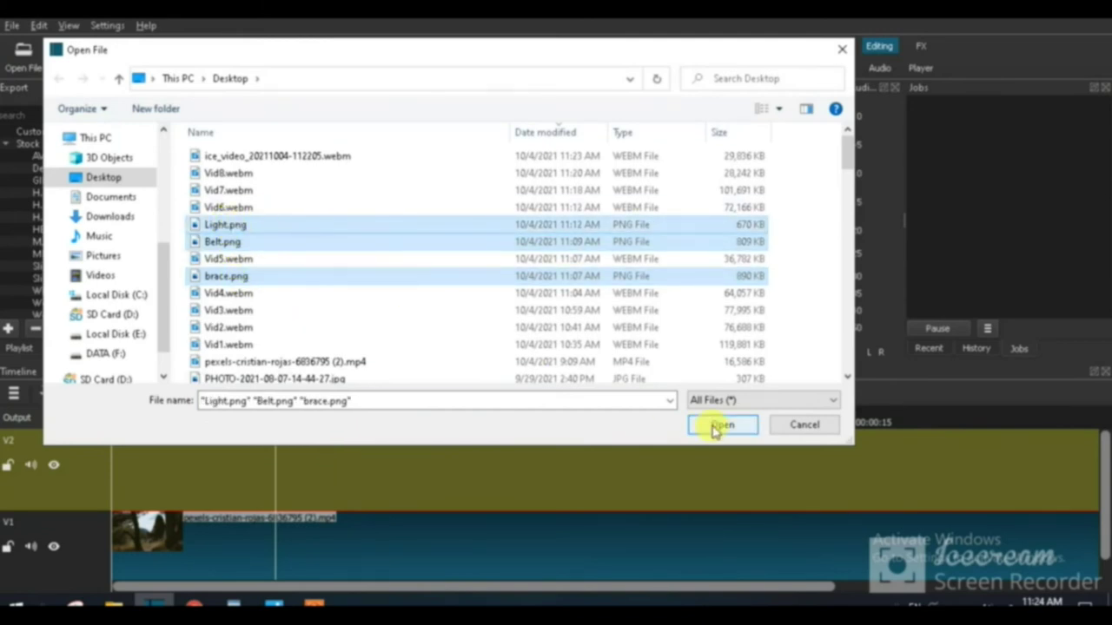
click(715, 425)
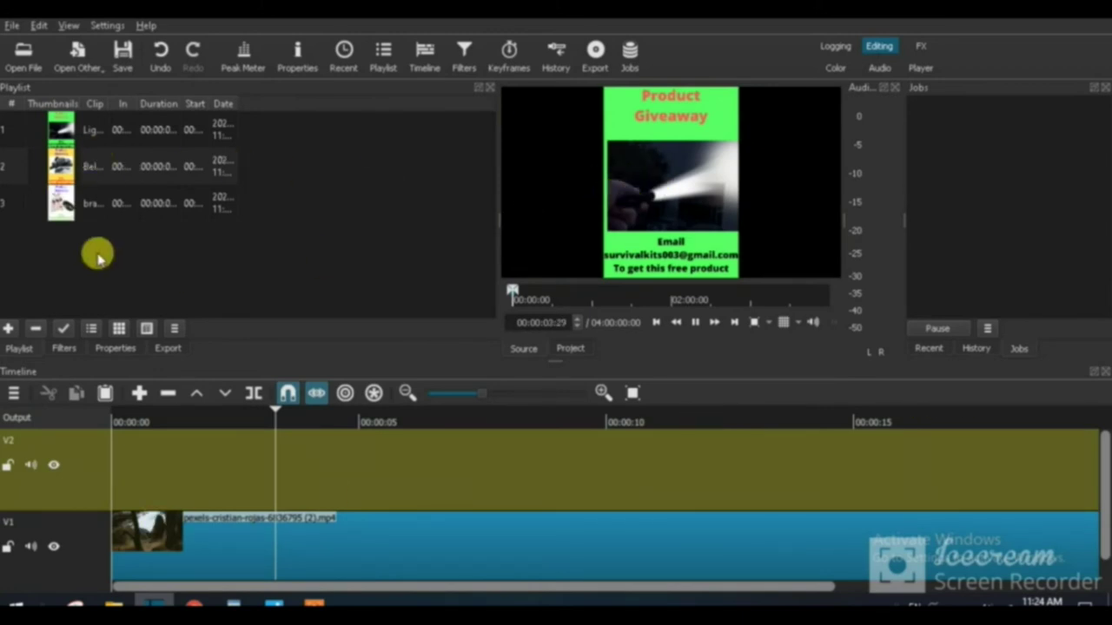
Step: Place Light.png, Belt.png and brace.png spaced apart on V2, brace near second 14
drag(63, 128, 200, 464)
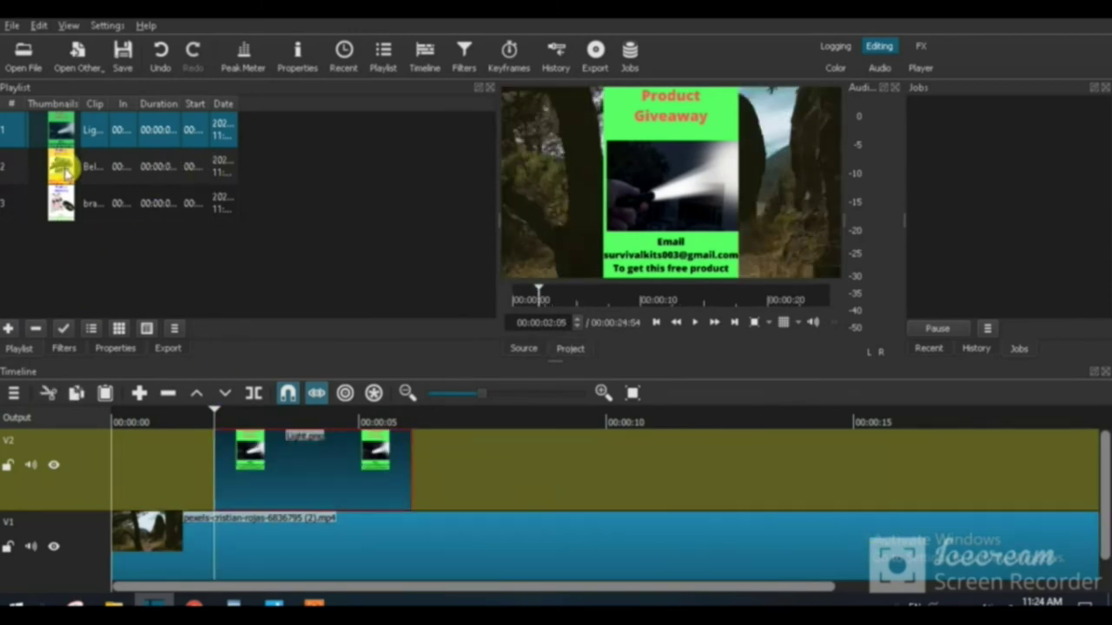
drag(92, 157, 514, 471)
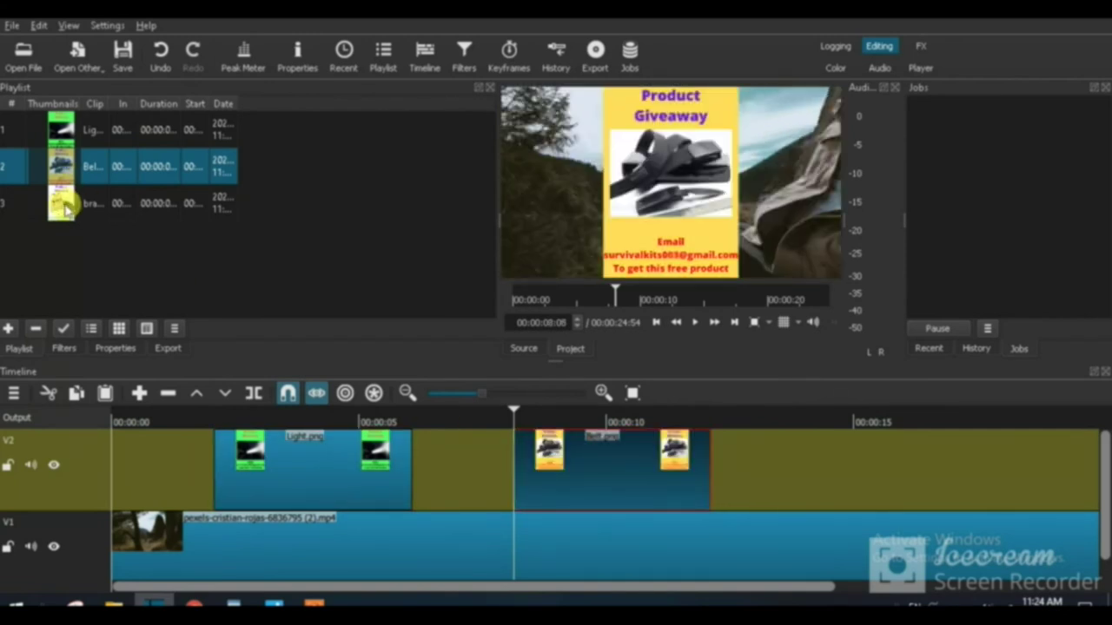
drag(59, 203, 797, 471)
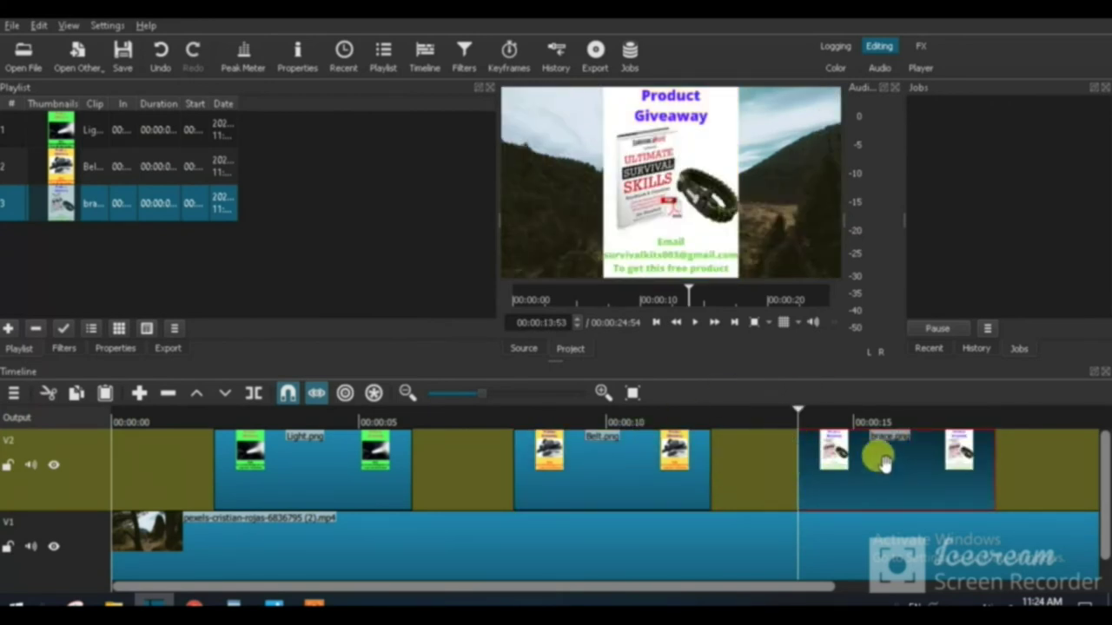
Step: Return the playhead to the start of the timeline
click(656, 322)
click(656, 322)
click(656, 322)
click(656, 322)
click(655, 322)
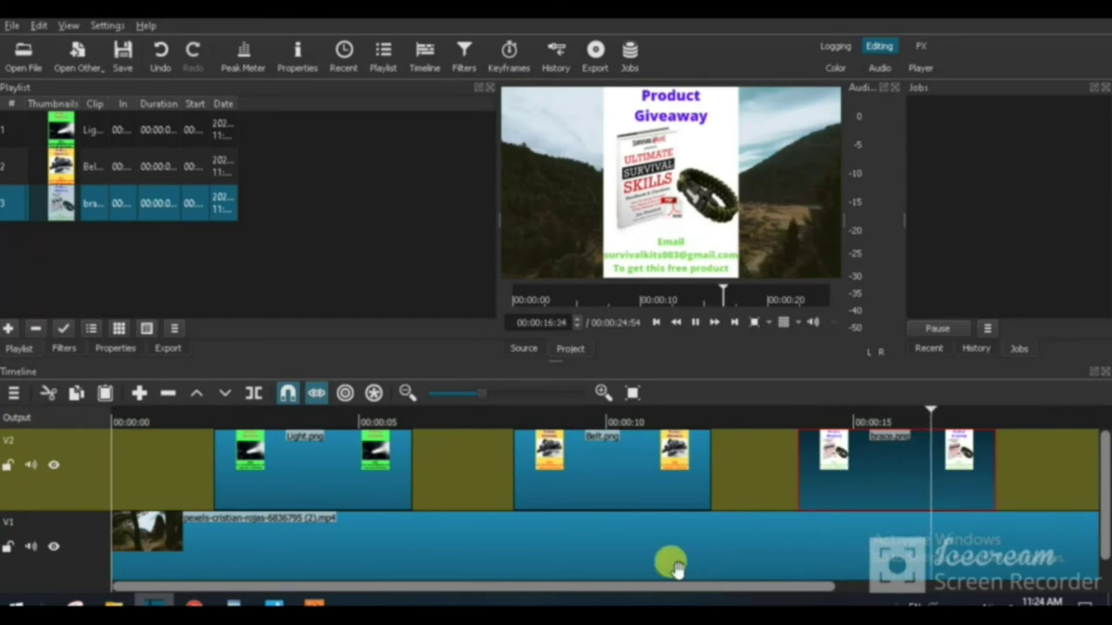
drag(769, 598, 982, 574)
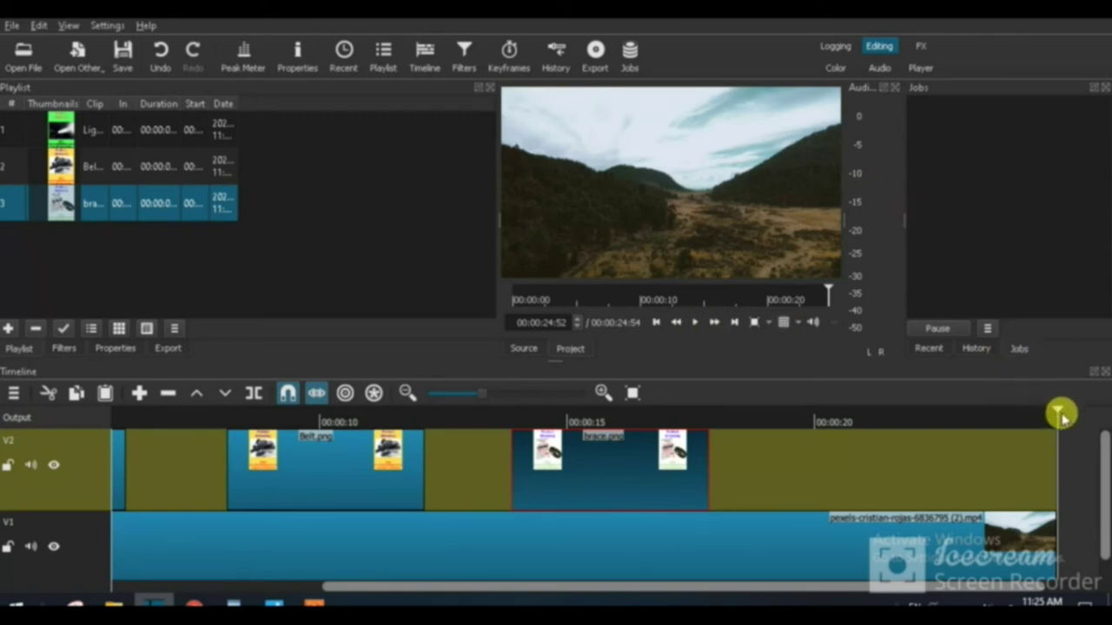
drag(1060, 412, 774, 421)
drag(589, 424, 553, 424)
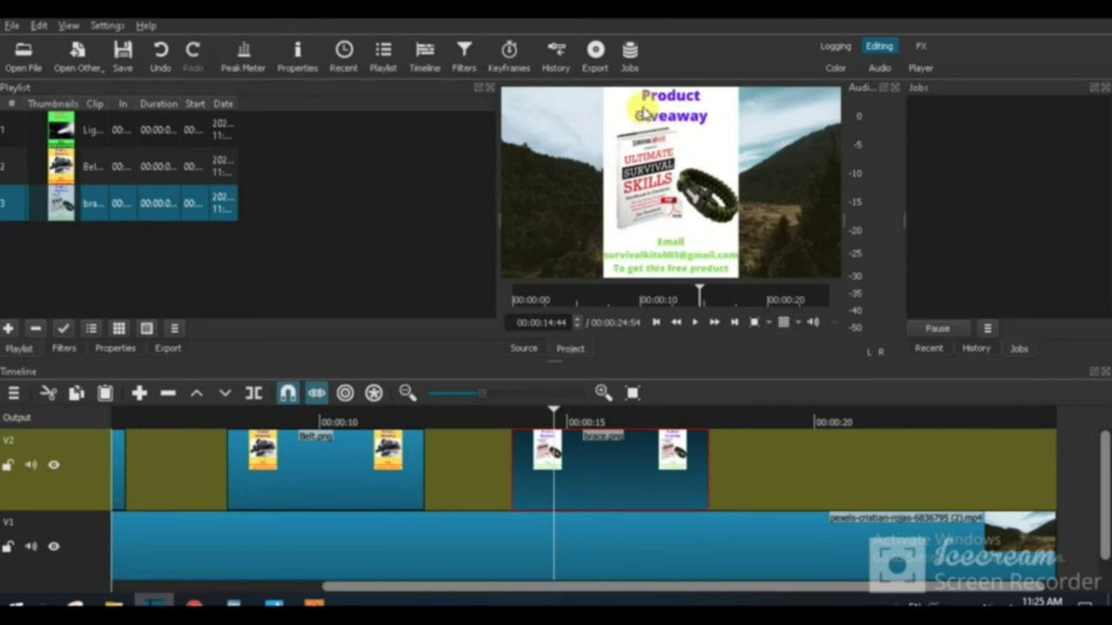
drag(549, 408, 384, 415)
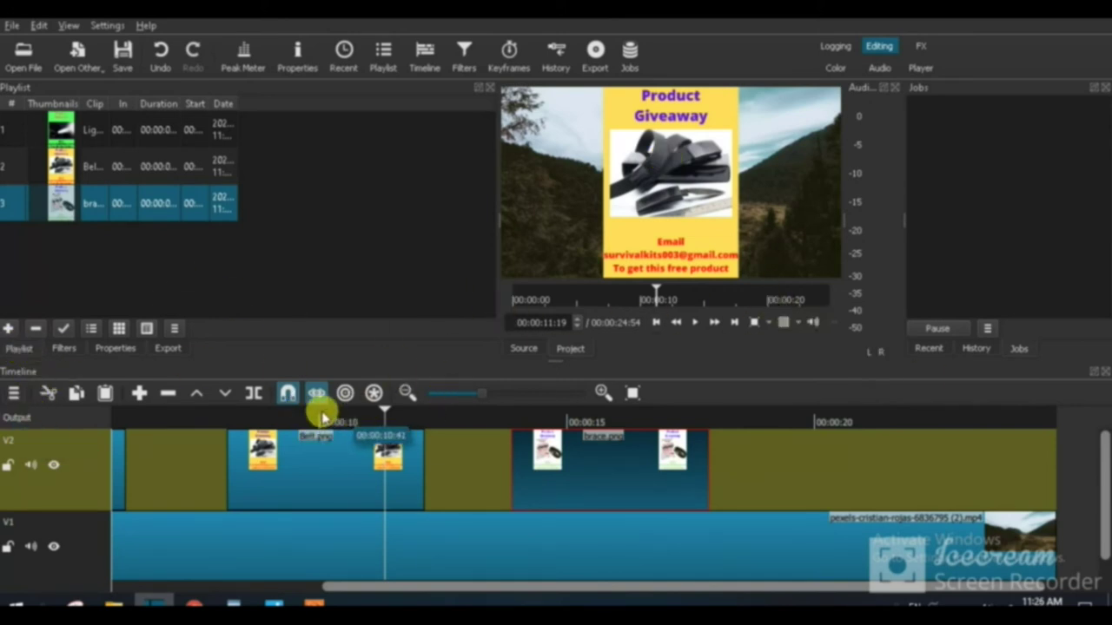
Step: Export the timeline as the MP4 'Survival film', accepting the low disk space warning
click(163, 349)
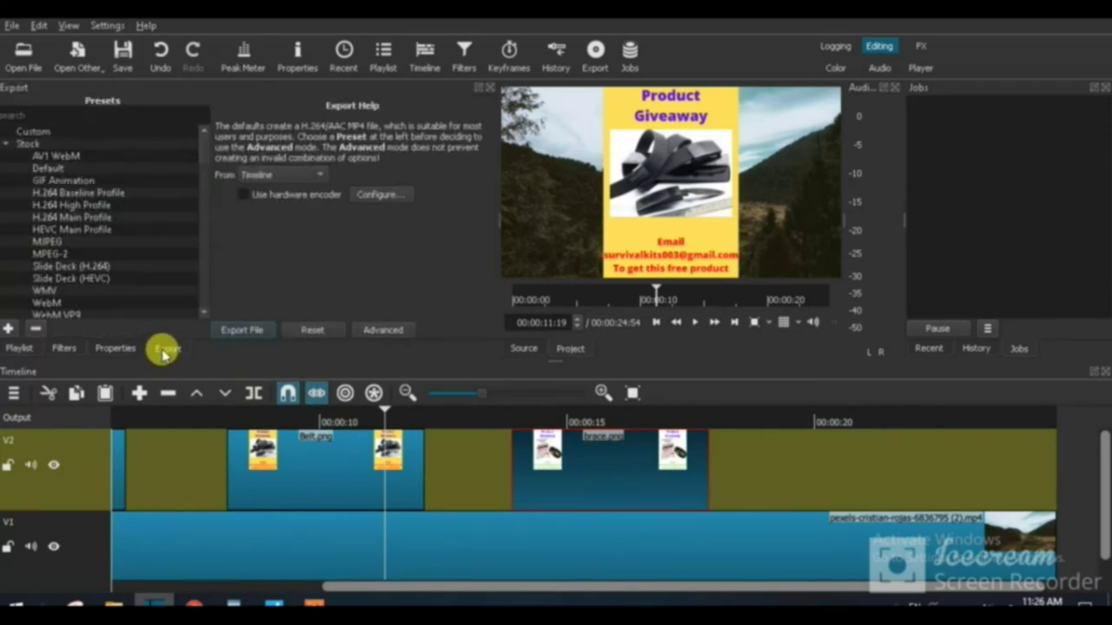
click(236, 331)
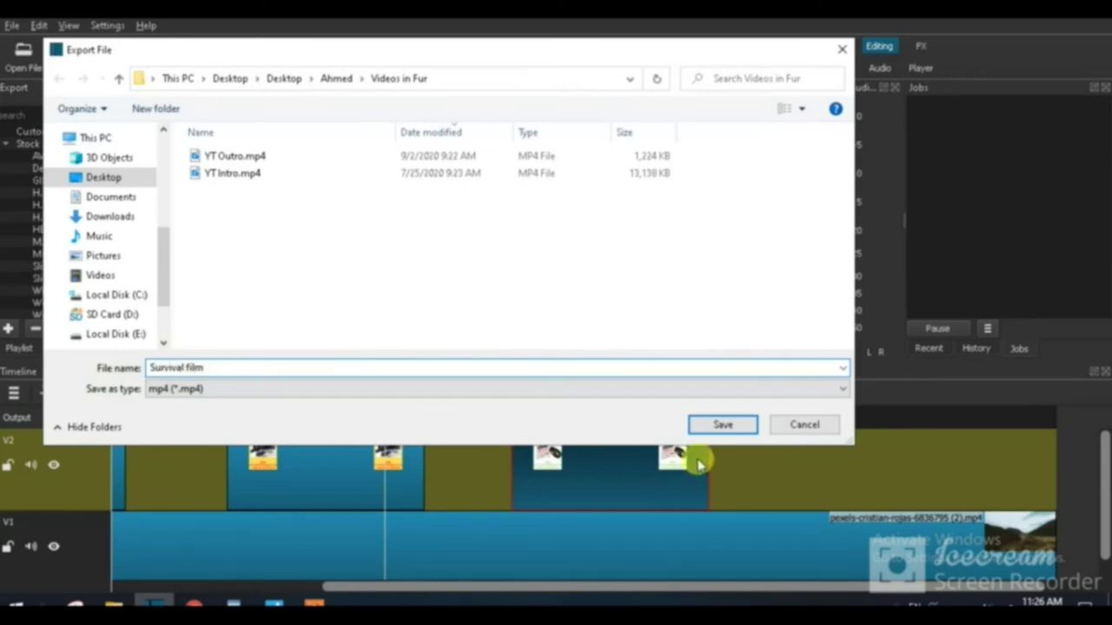
click(723, 425)
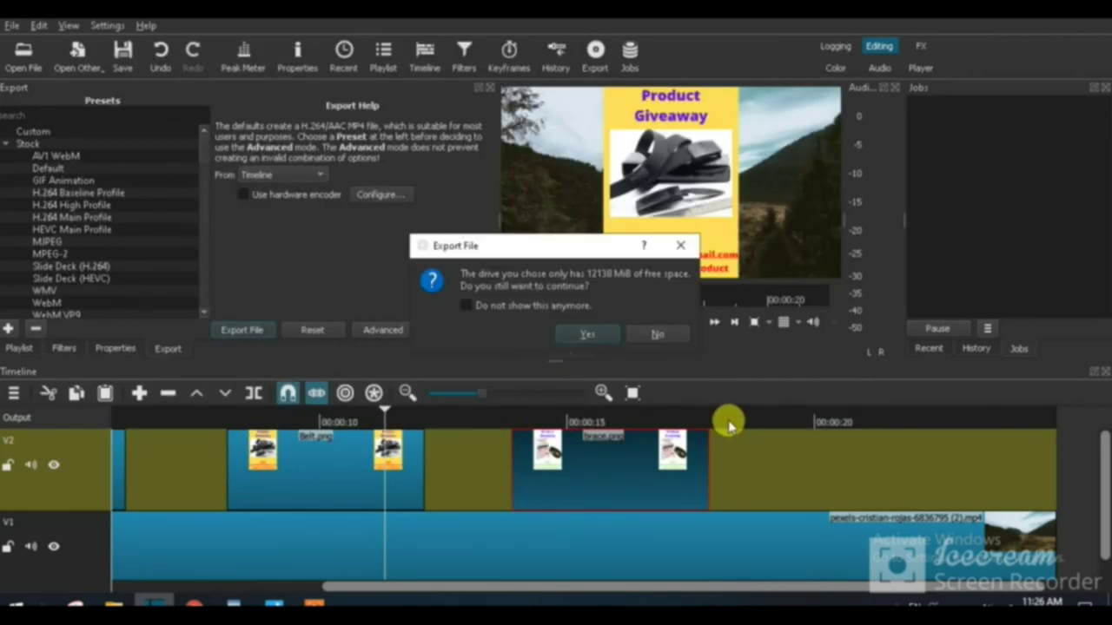
click(590, 335)
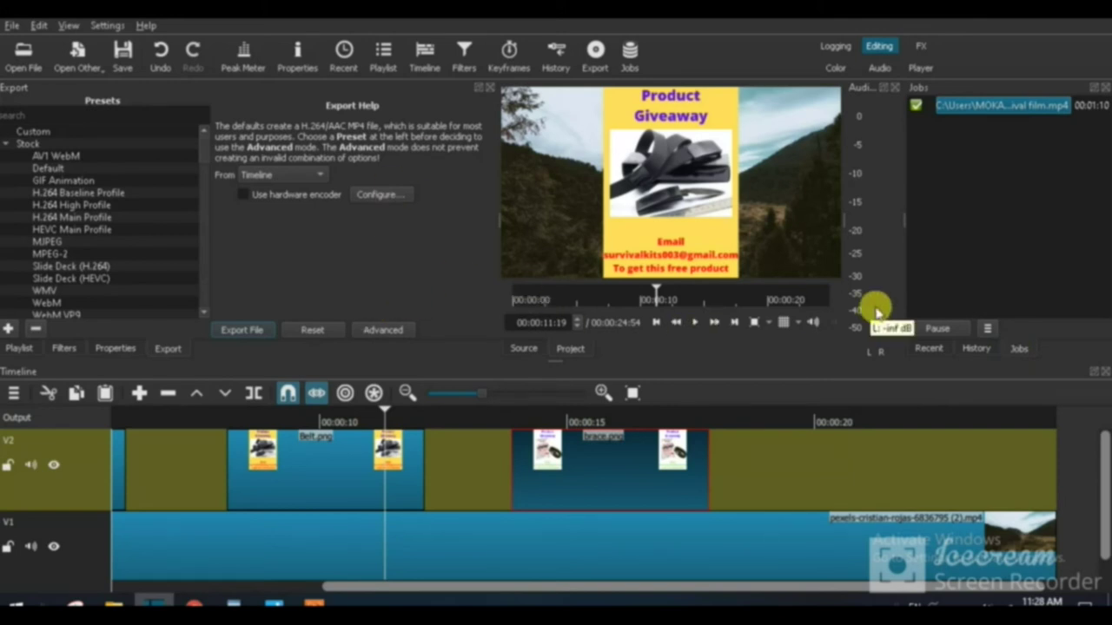
Step: Scrub through the finished edit and leave the playhead at about 5 seconds
click(381, 415)
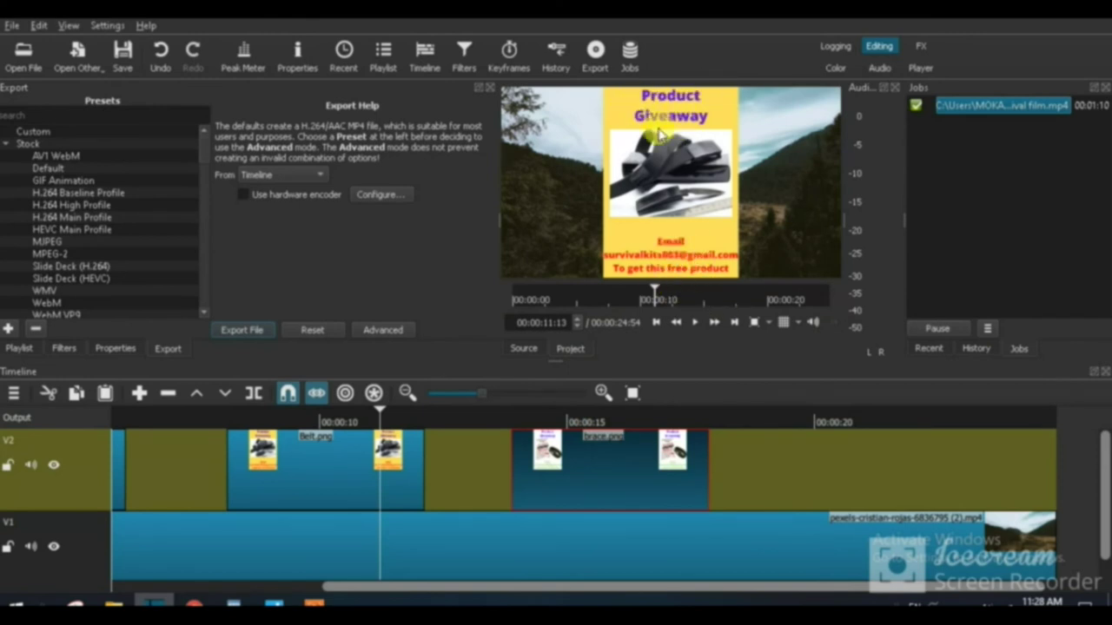
drag(380, 415, 545, 412)
click(578, 299)
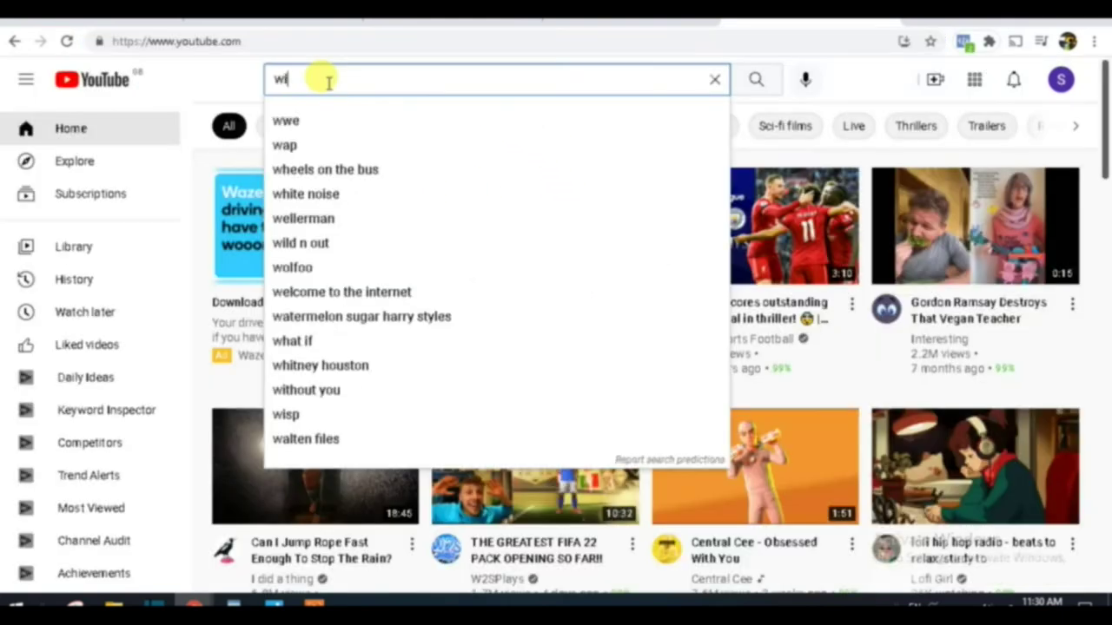
Step: Search YouTube for 'wild adventure'
text(ld )
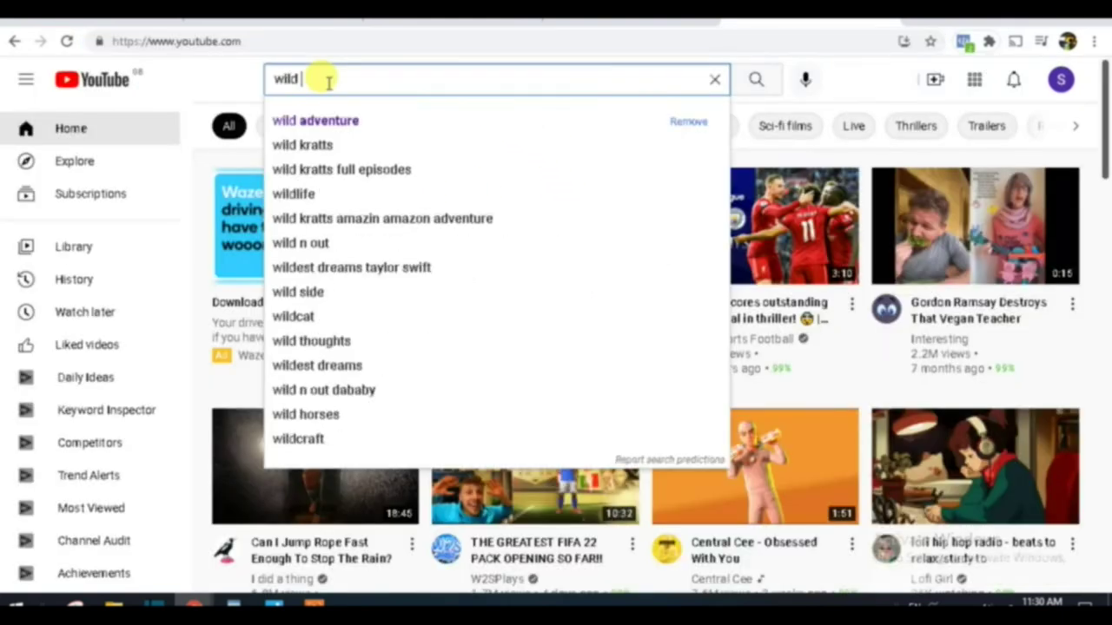
text(adver)
text(t)
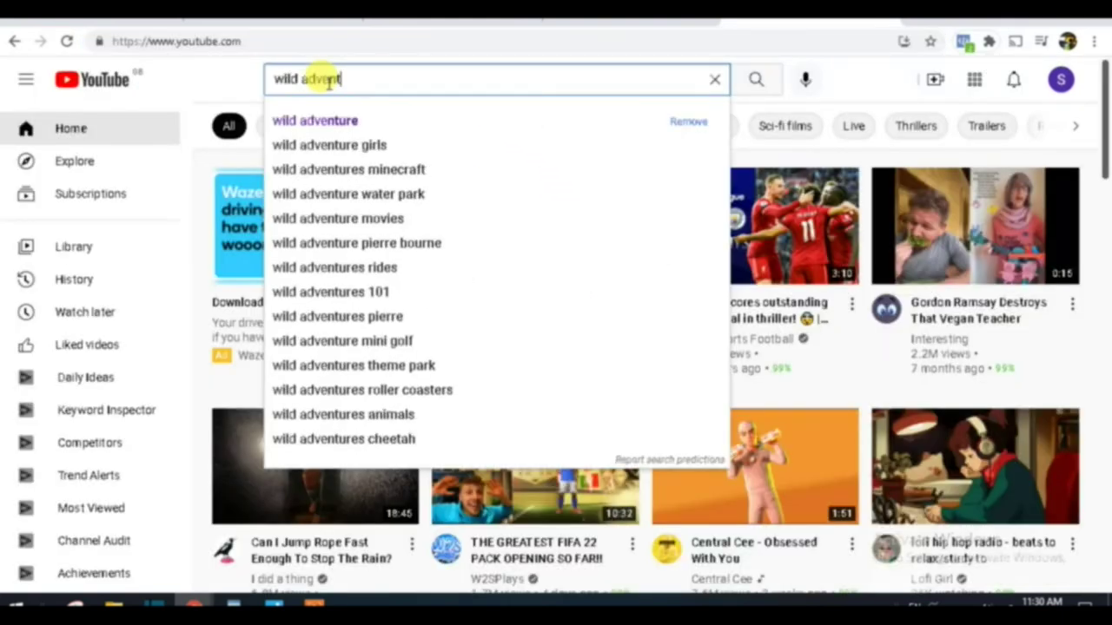
text(ure)
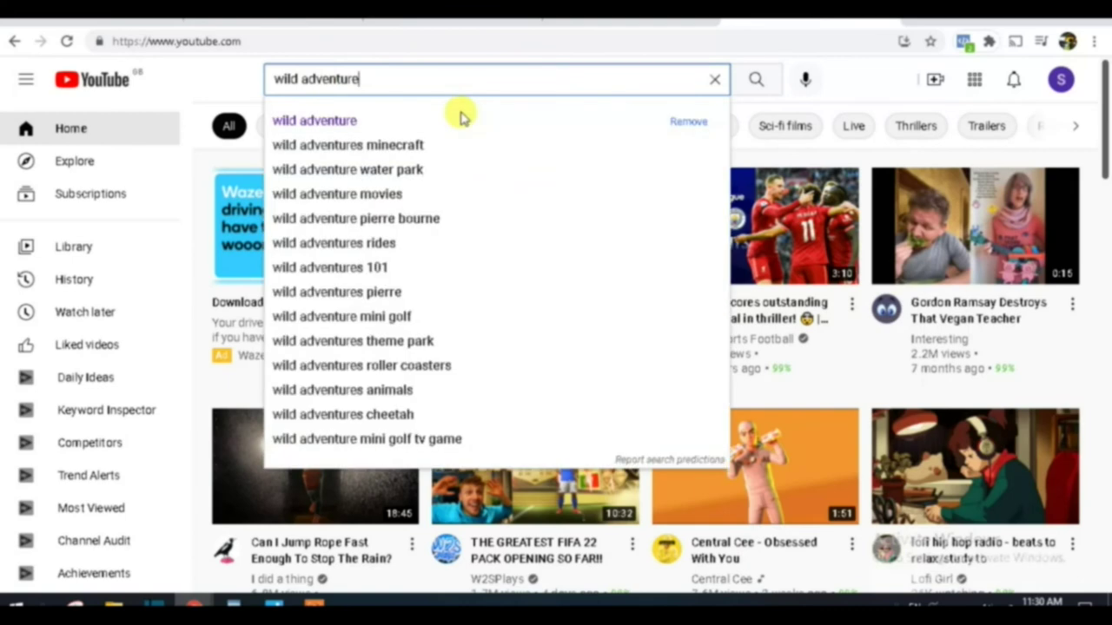
key(Return)
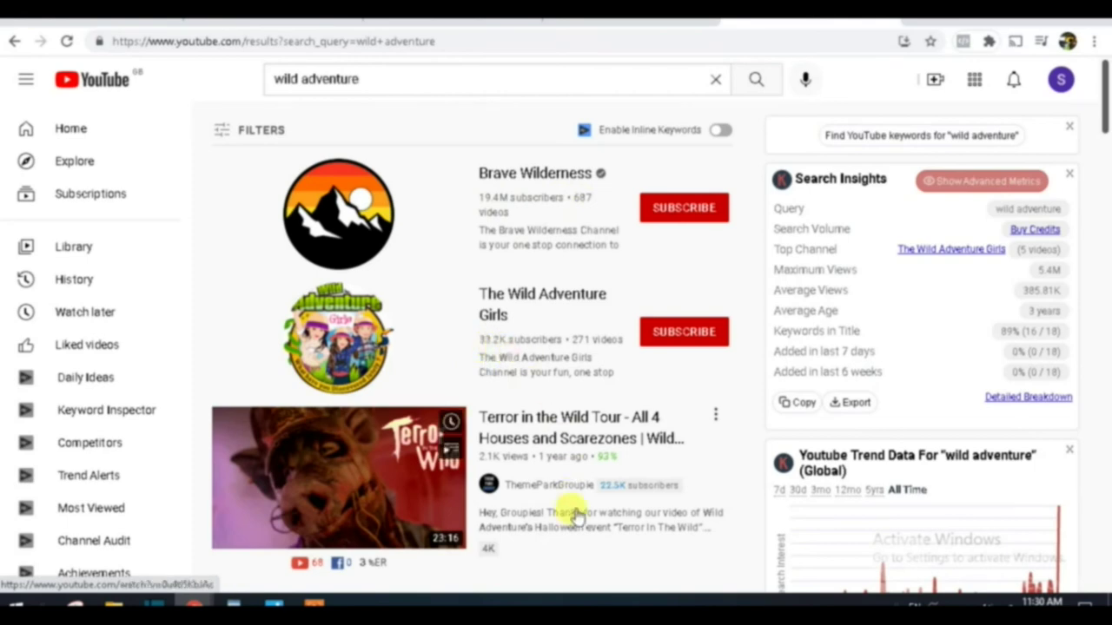
scroll(513, 462, down, 2)
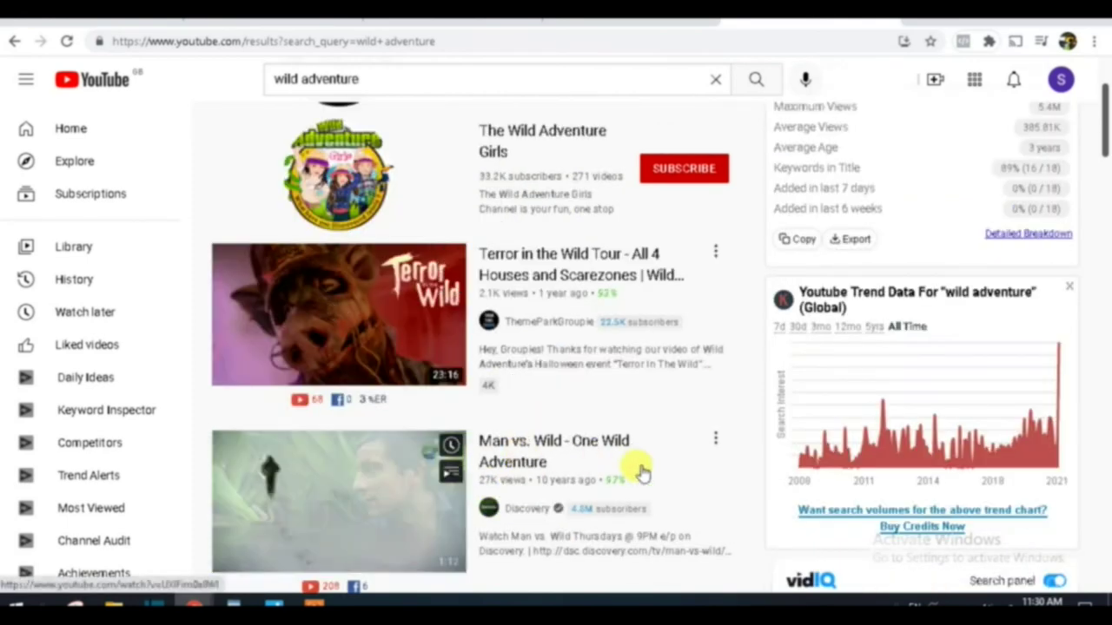
scroll(513, 491, down, 4)
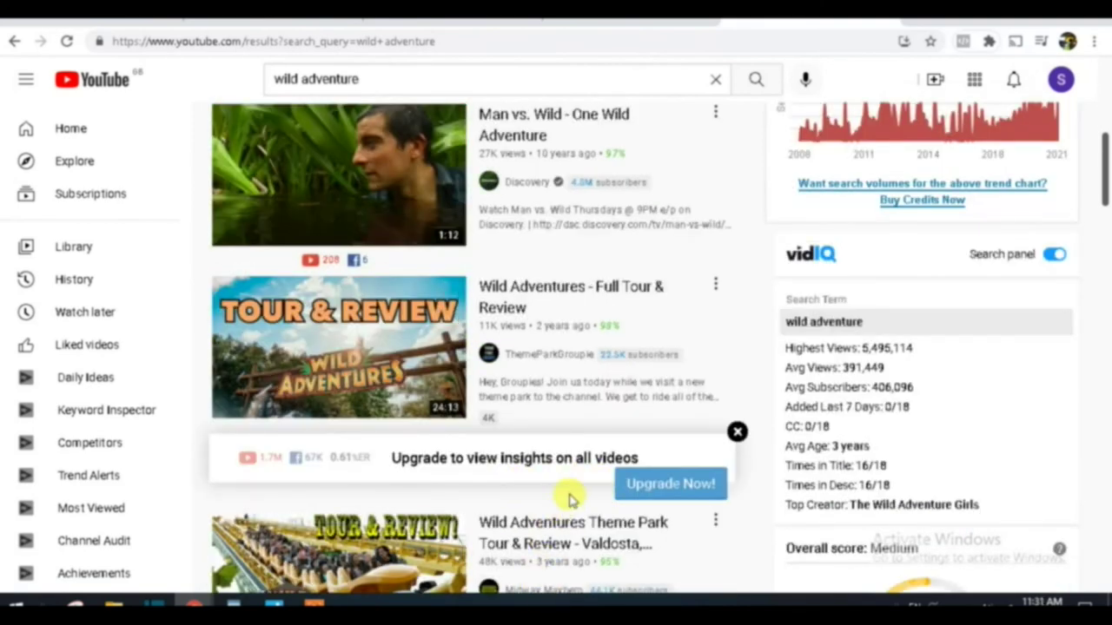
mouse_move(462, 241)
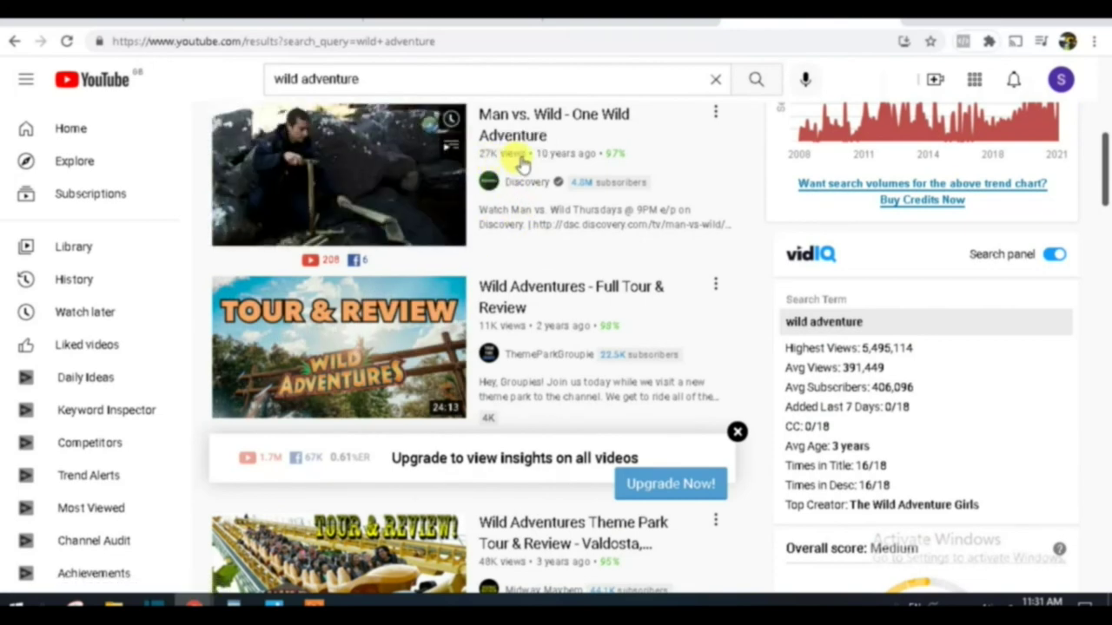
scroll(496, 178, up, 2)
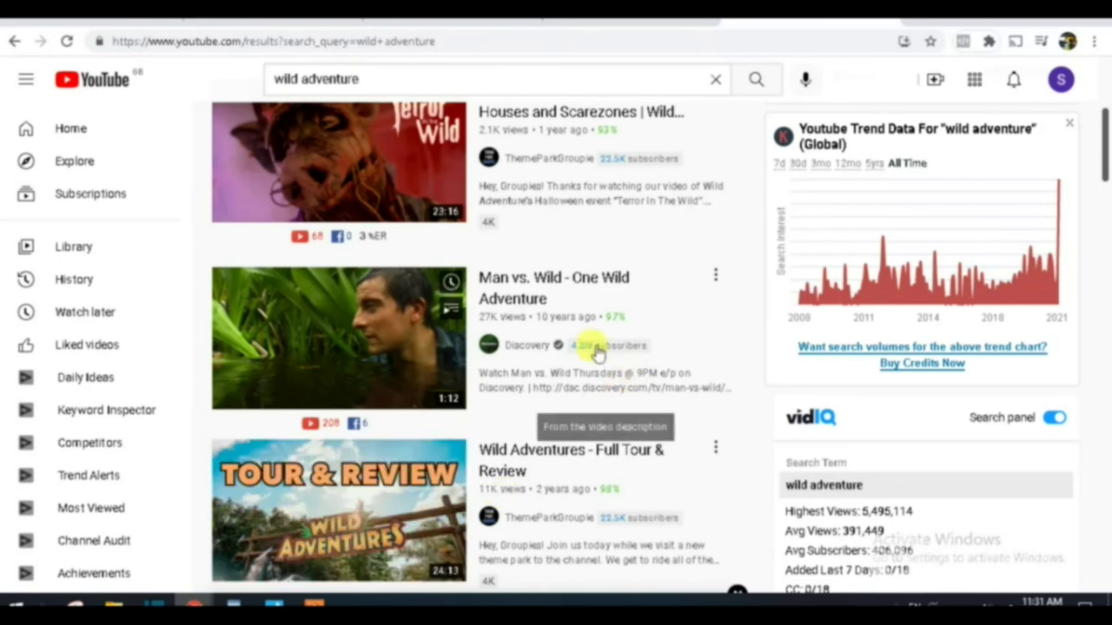
Step: Open the Man vs. Wild - One Wild Adventure video and scroll through its vidIQ tags panel
click(486, 279)
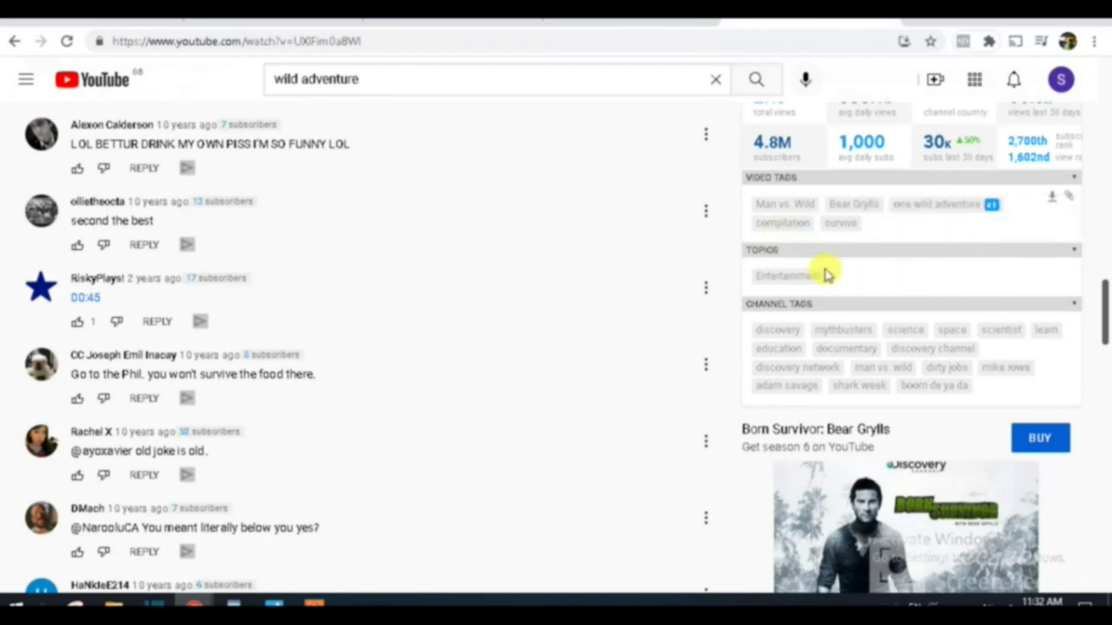
scroll(825, 275, up, 15)
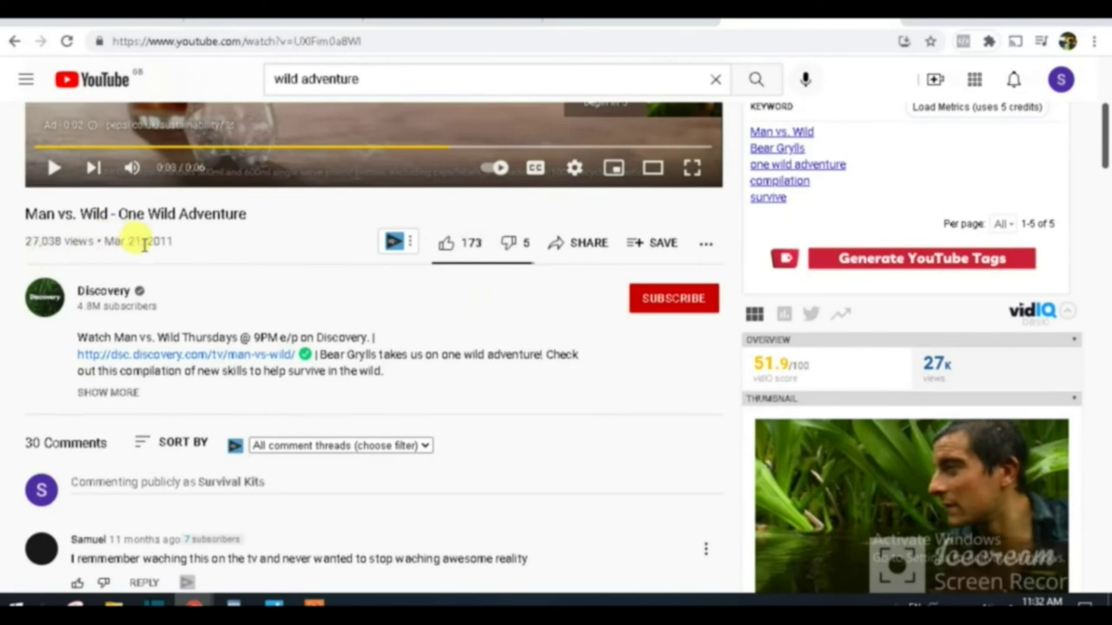
scroll(562, 394, down, 15)
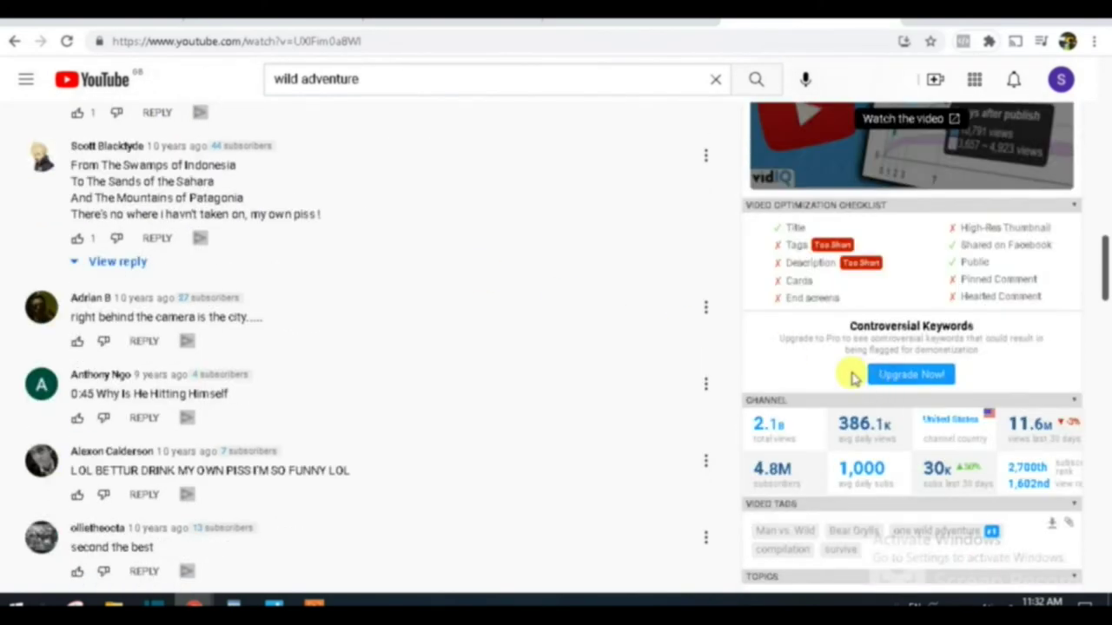